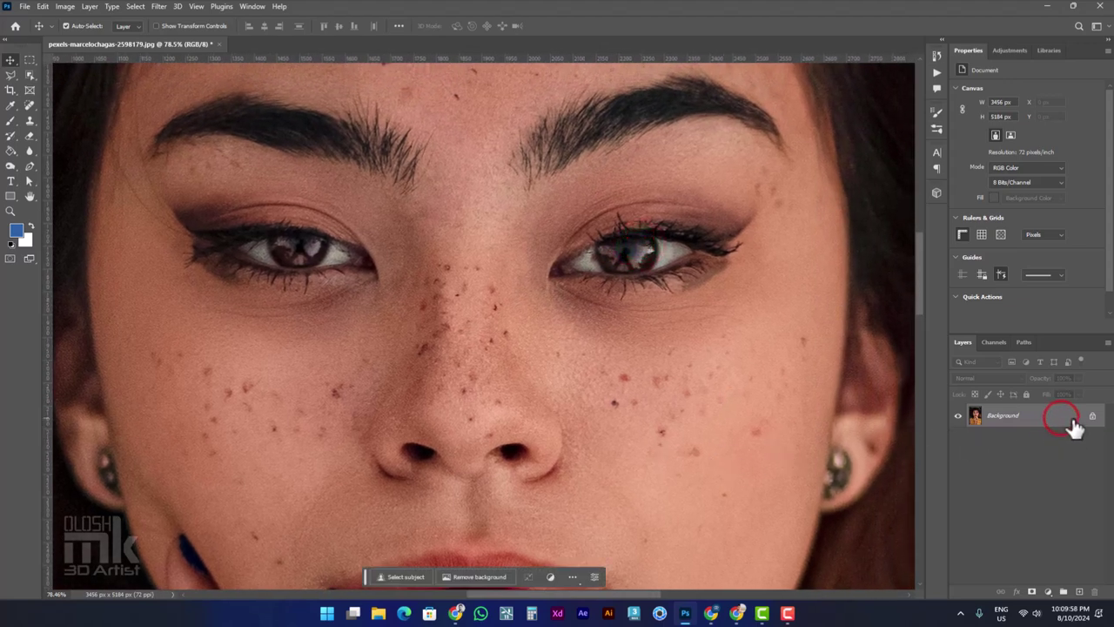
- Duplicate the Background layer as 'Background copy'
{"action": "right_click", "coordinate": [1073, 425]}
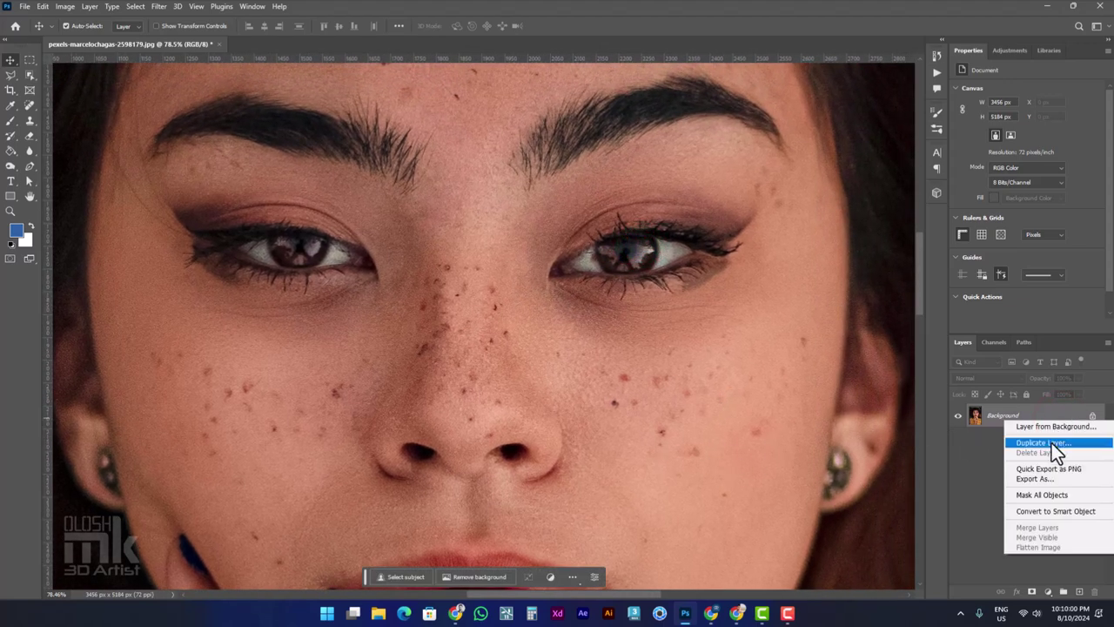
{"action": "left_click", "coordinate": [1051, 443]}
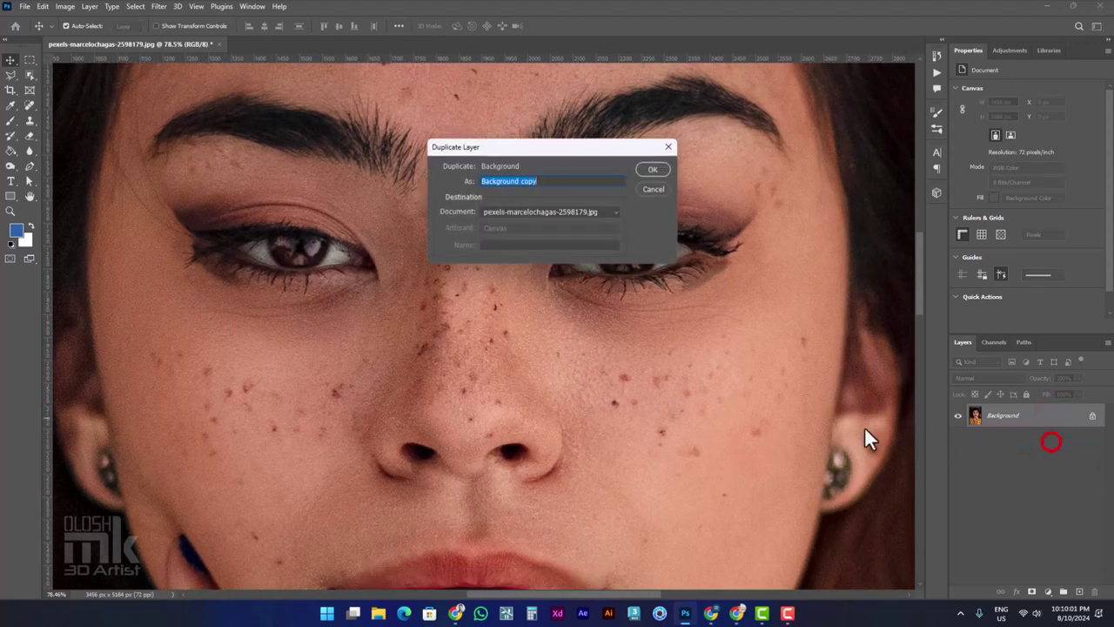
{"action": "left_click", "coordinate": [644, 168]}
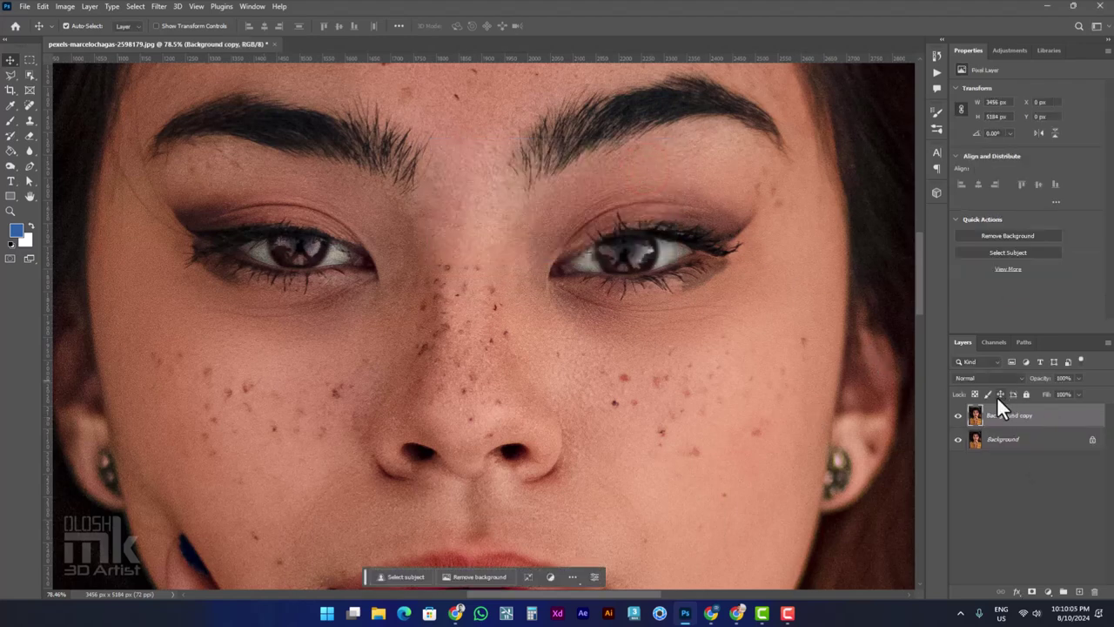
- Select the Spot Healing Brush from the healing tools
{"action": "left_click", "coordinate": [30, 106]}
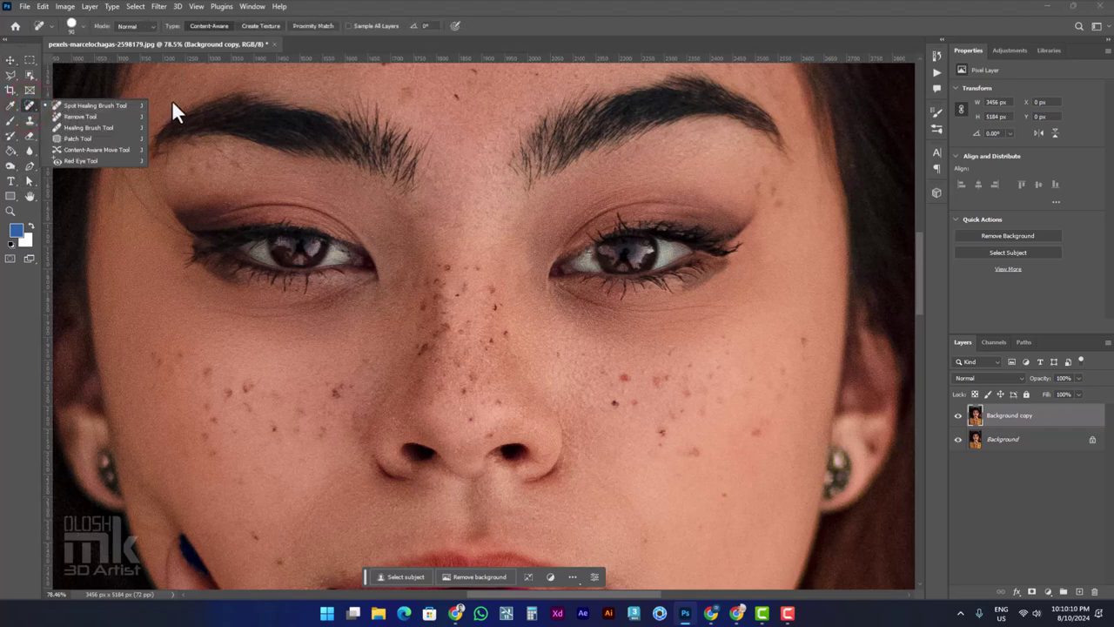
{"action": "left_click", "coordinate": [147, 97]}
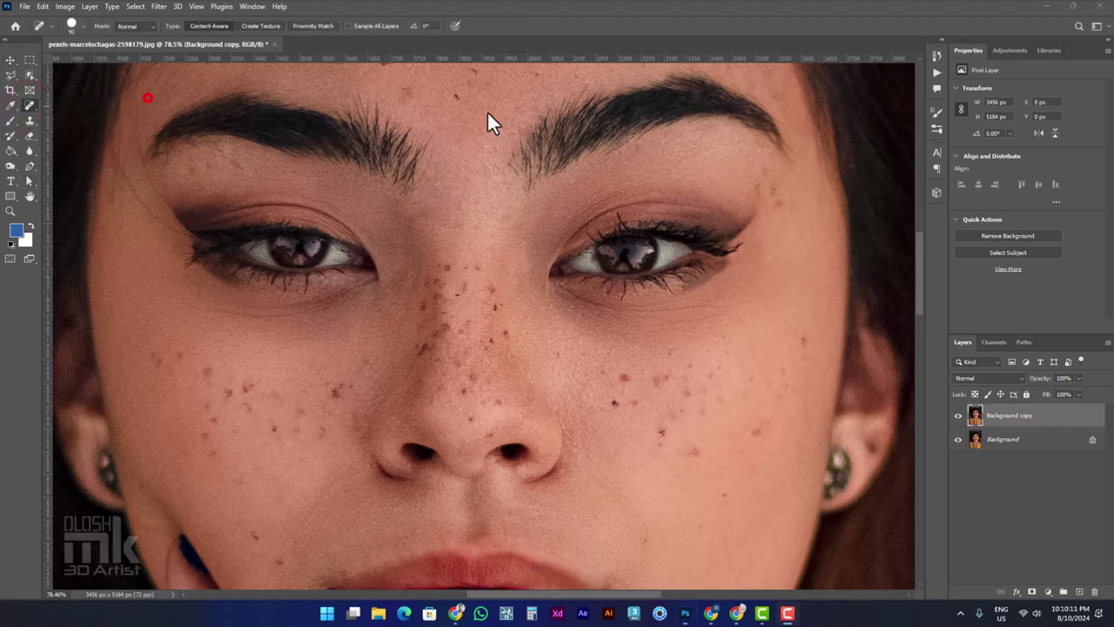
{"action": "left_click", "coordinate": [30, 102]}
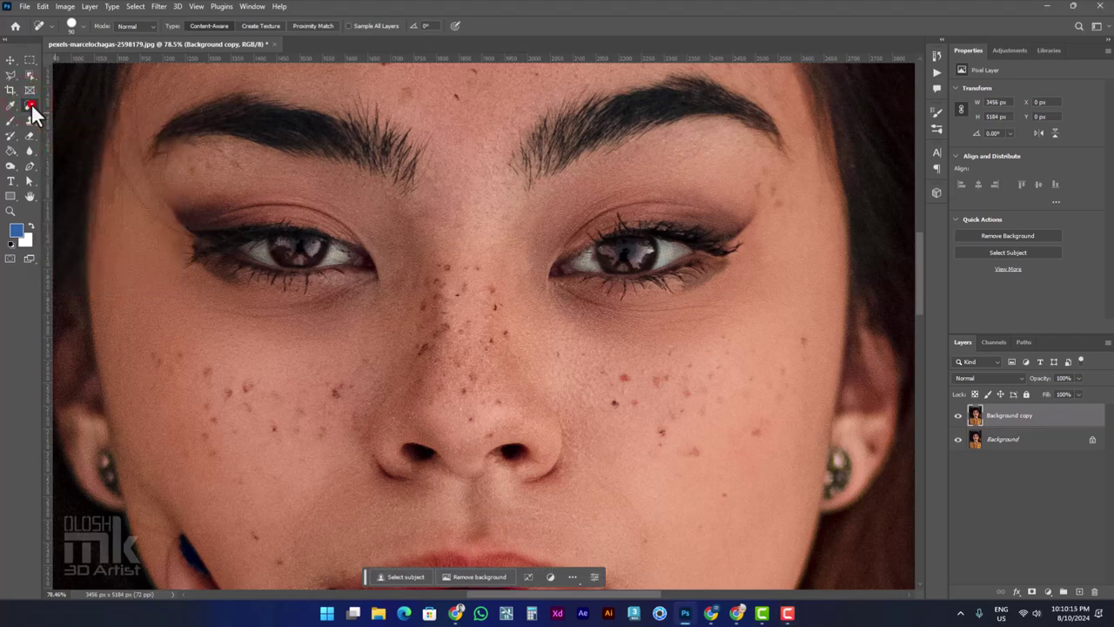
- With a smaller Spot Healing Brush, heal the freckles on the right cheek
{"action": "left_click", "coordinate": [107, 108]}
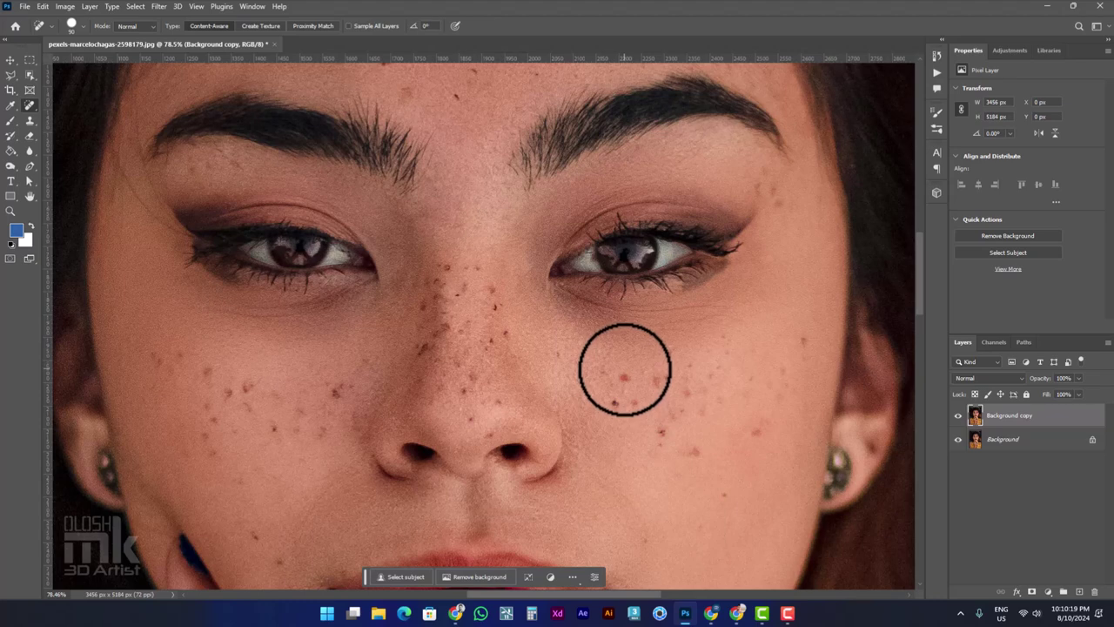
{"action": "key", "text": "bracketleft"}
{"action": "key", "text": "bracketleft"}
{"action": "key", "text": "bracketleft"}
{"action": "key", "text": "bracketleft"}
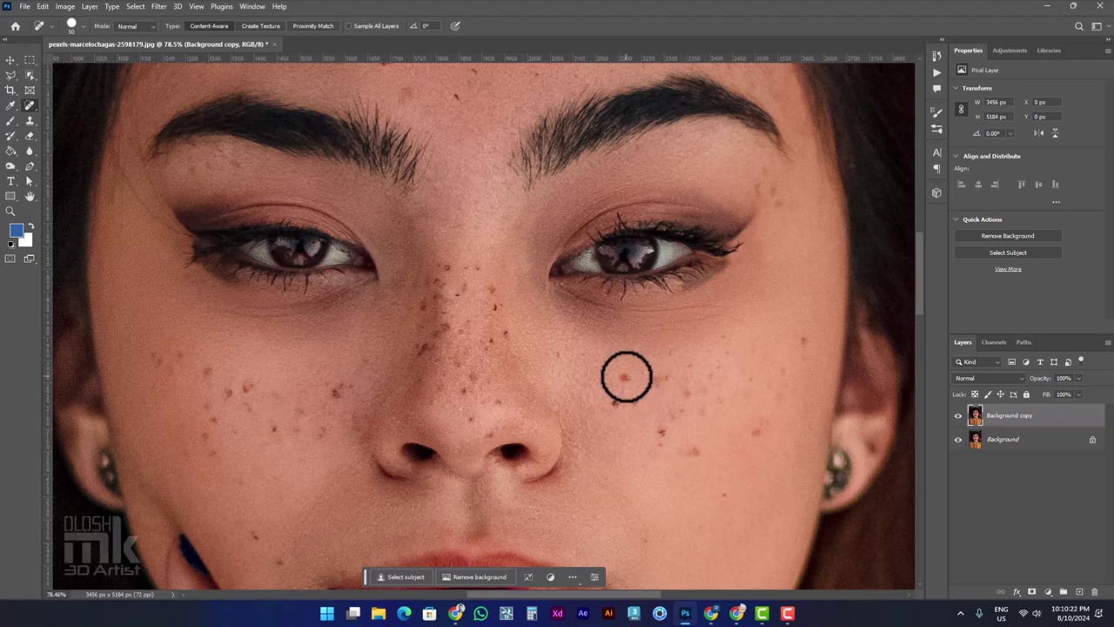
{"action": "left_click", "coordinate": [624, 377]}
{"action": "left_click", "coordinate": [615, 401]}
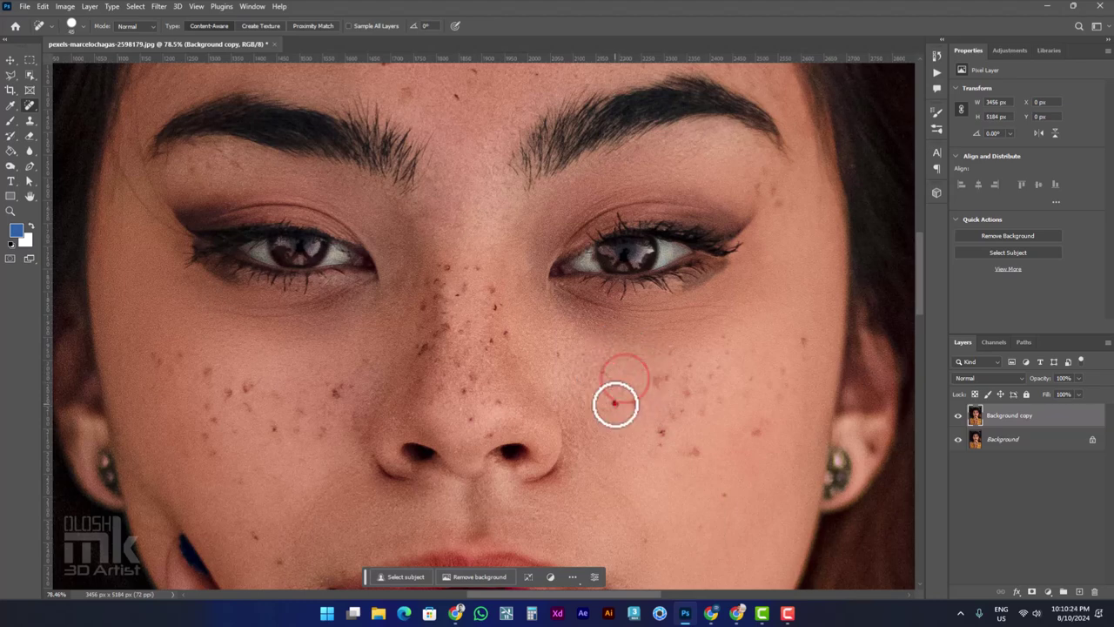
{"action": "left_click", "coordinate": [658, 379]}
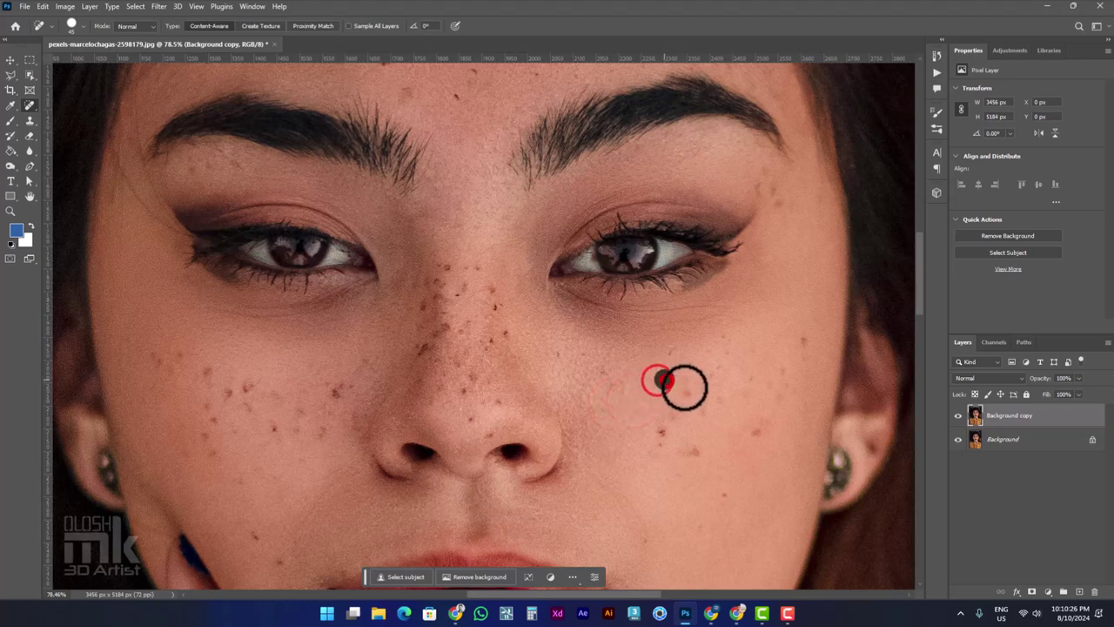
{"action": "left_click", "coordinate": [659, 443]}
{"action": "left_click", "coordinate": [726, 352]}
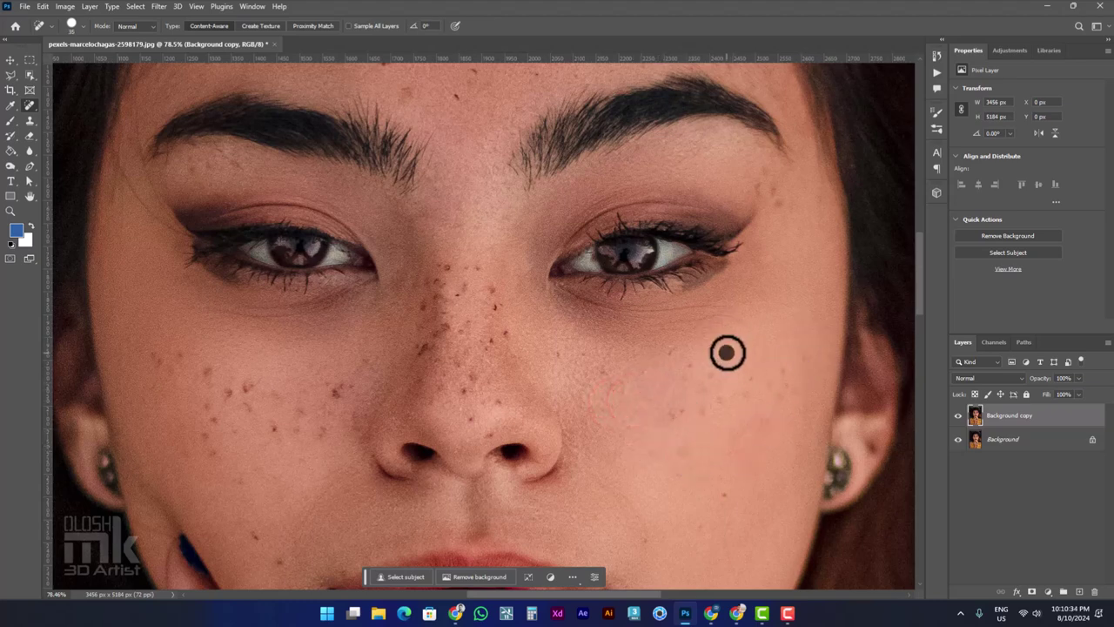
{"action": "left_click", "coordinate": [673, 413]}
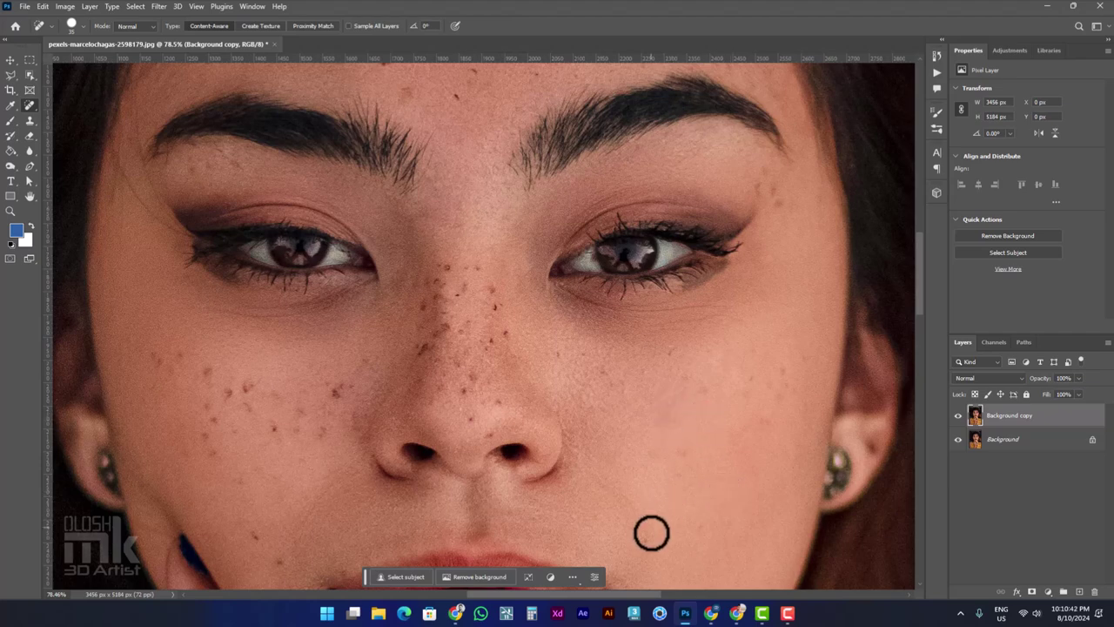
- Heal the forehead blemish and the freckles along the nose bridge and tip
{"action": "scroll", "coordinate": [826, 336], "scroll_direction": "up", "scroll_amount": 2}
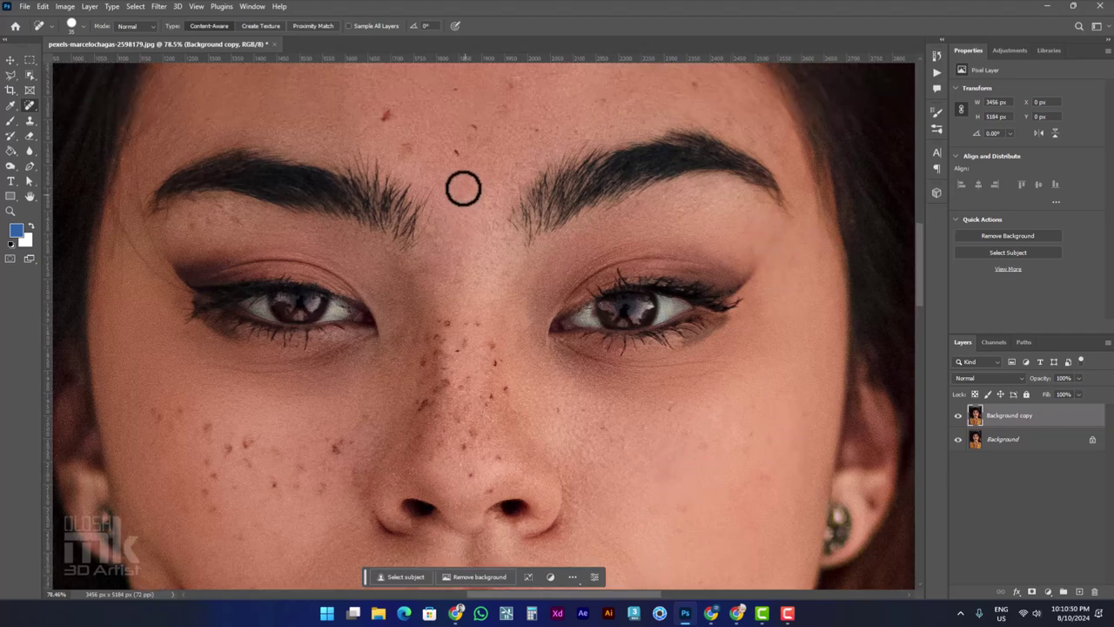
{"action": "left_click", "coordinate": [386, 115]}
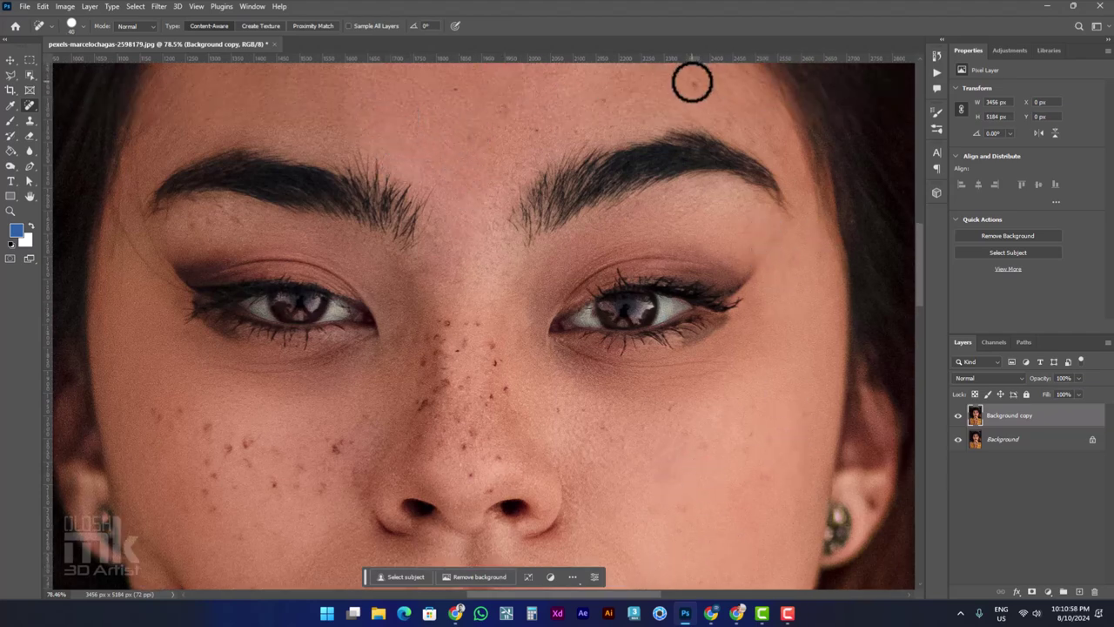
{"action": "scroll", "coordinate": [478, 323], "scroll_direction": "up", "scroll_amount": 3}
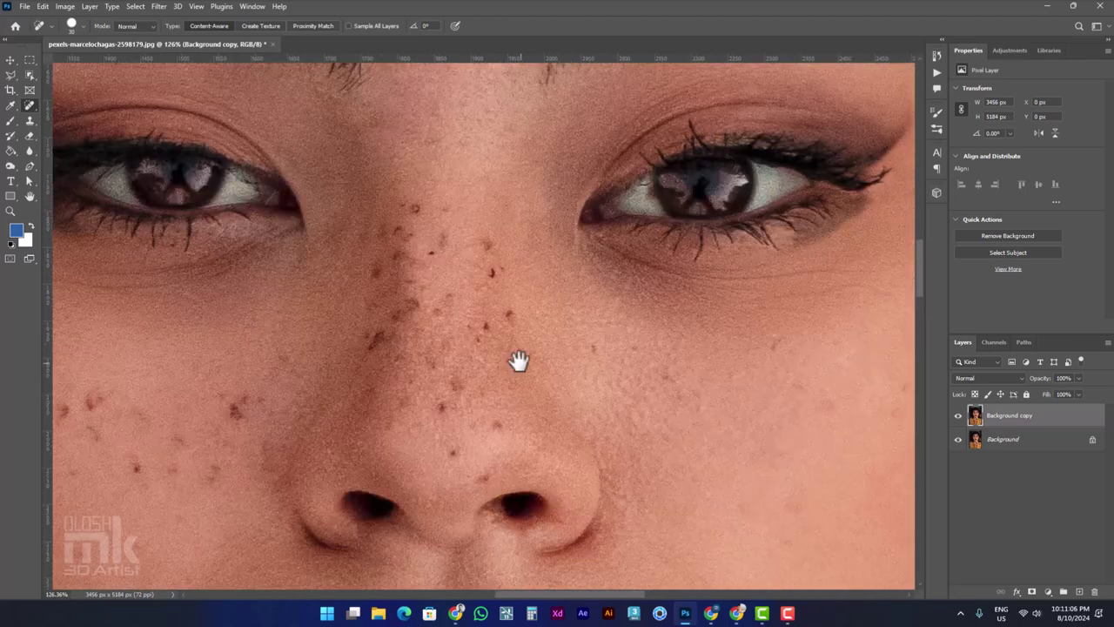
{"action": "left_click", "coordinate": [488, 266]}
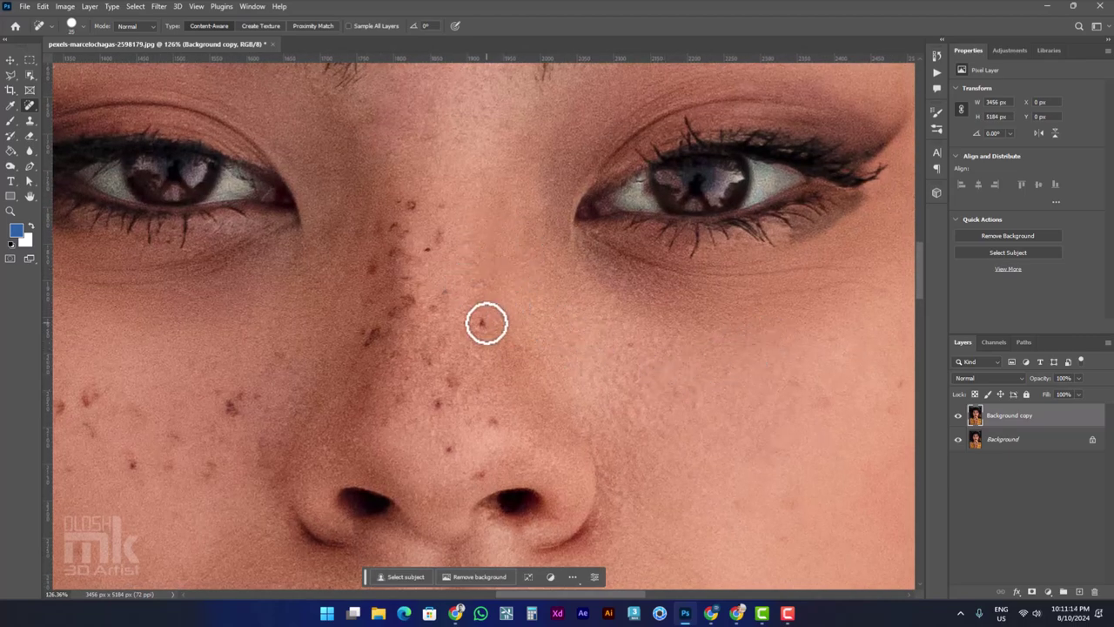
{"action": "left_click", "coordinate": [491, 425]}
{"action": "left_click", "coordinate": [373, 331]}
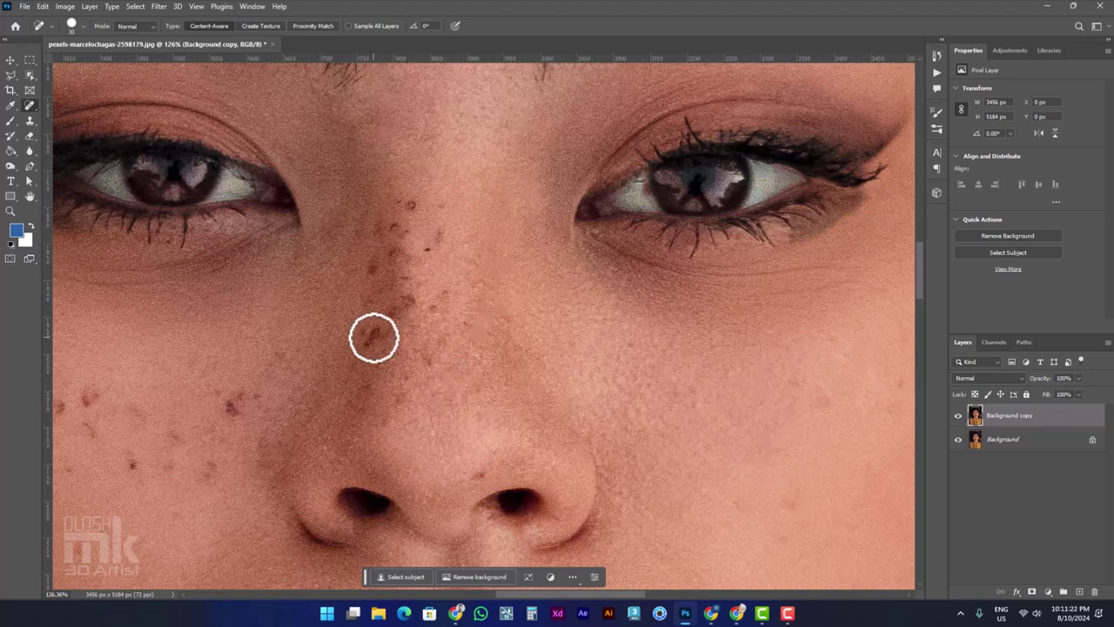
{"action": "left_click", "coordinate": [409, 298]}
{"action": "left_click", "coordinate": [436, 236]}
{"action": "left_click", "coordinate": [411, 205]}
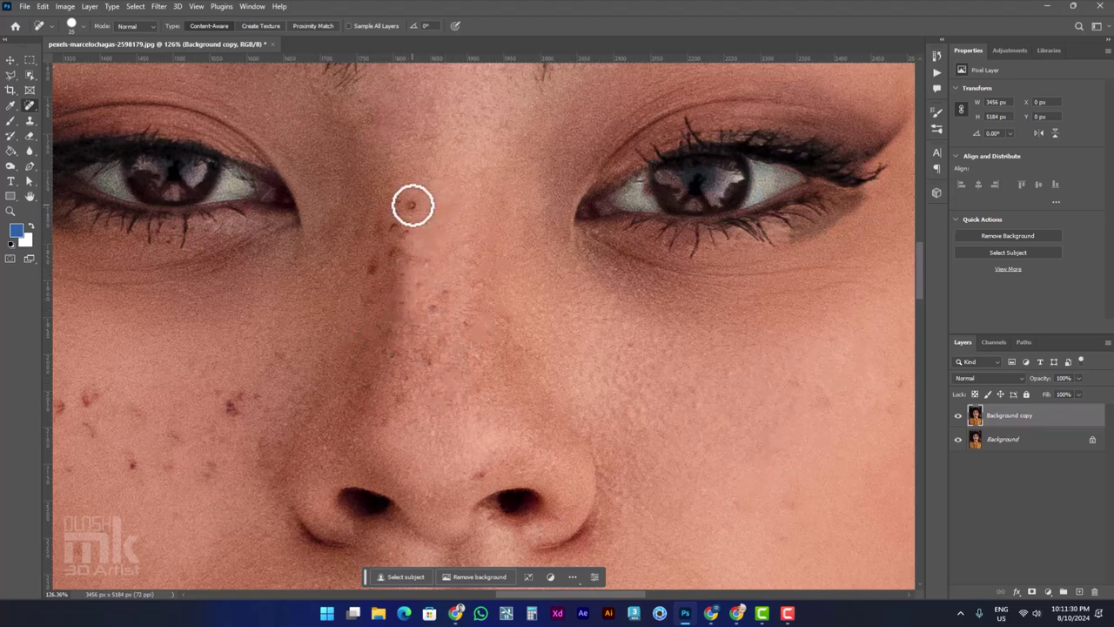
{"action": "left_click", "coordinate": [403, 232]}
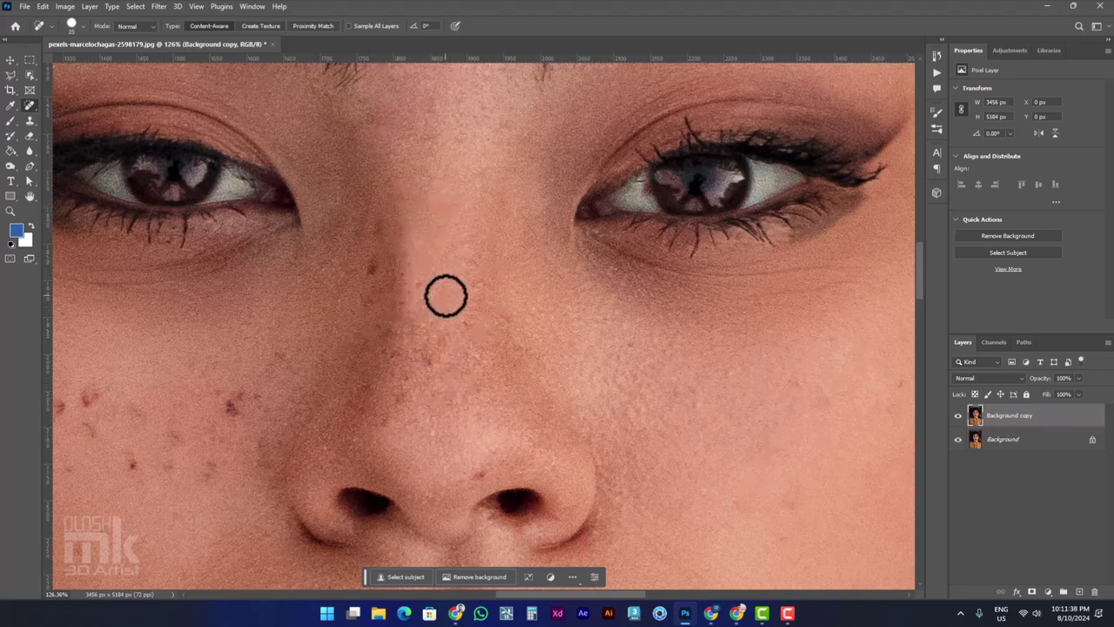
{"action": "left_click_drag", "start_coordinate": [307, 394], "coordinate": [416, 342]}
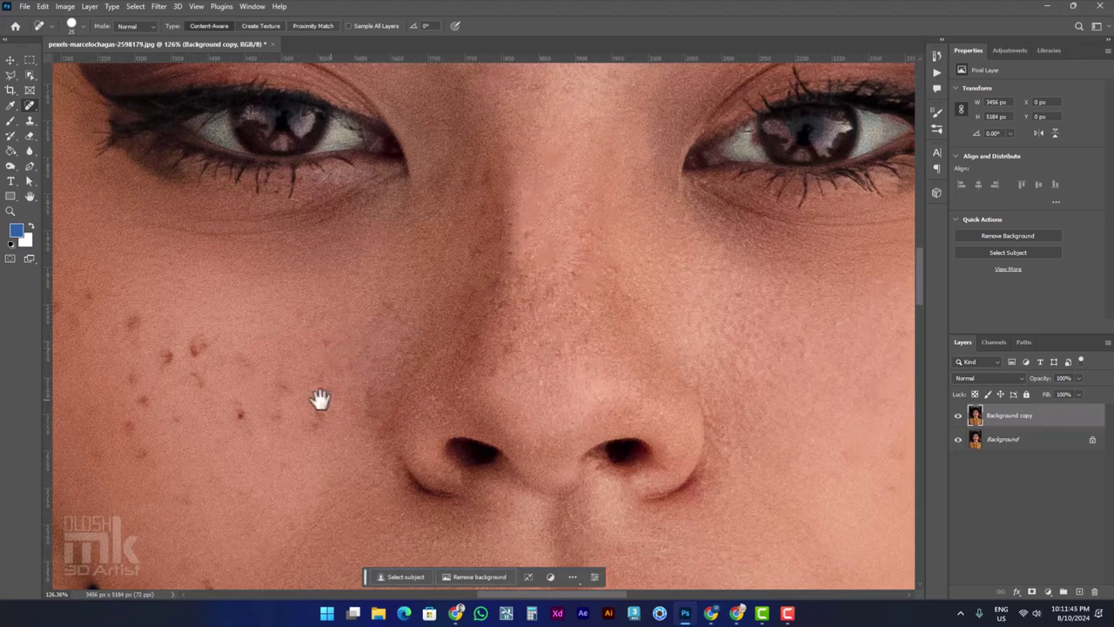
{"action": "left_click_drag", "start_coordinate": [319, 398], "coordinate": [532, 343]}
{"action": "left_click", "coordinate": [453, 358]}
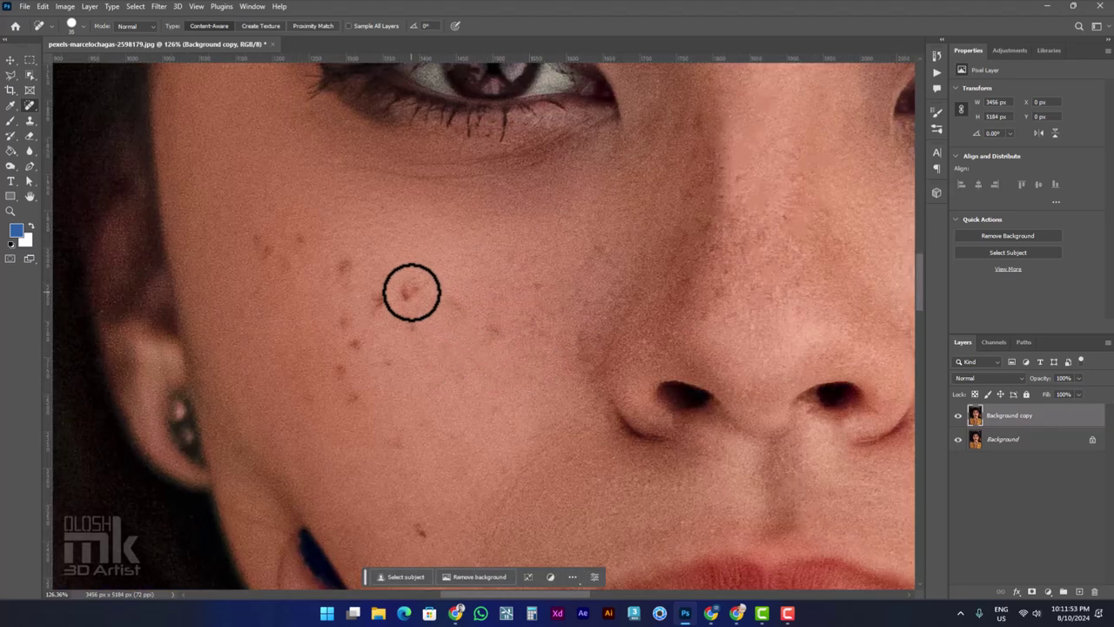
{"action": "left_click", "coordinate": [408, 293]}
{"action": "left_click", "coordinate": [377, 297]}
{"action": "left_click", "coordinate": [409, 321]}
{"action": "left_click", "coordinate": [355, 342]}
{"action": "left_click", "coordinate": [344, 374]}
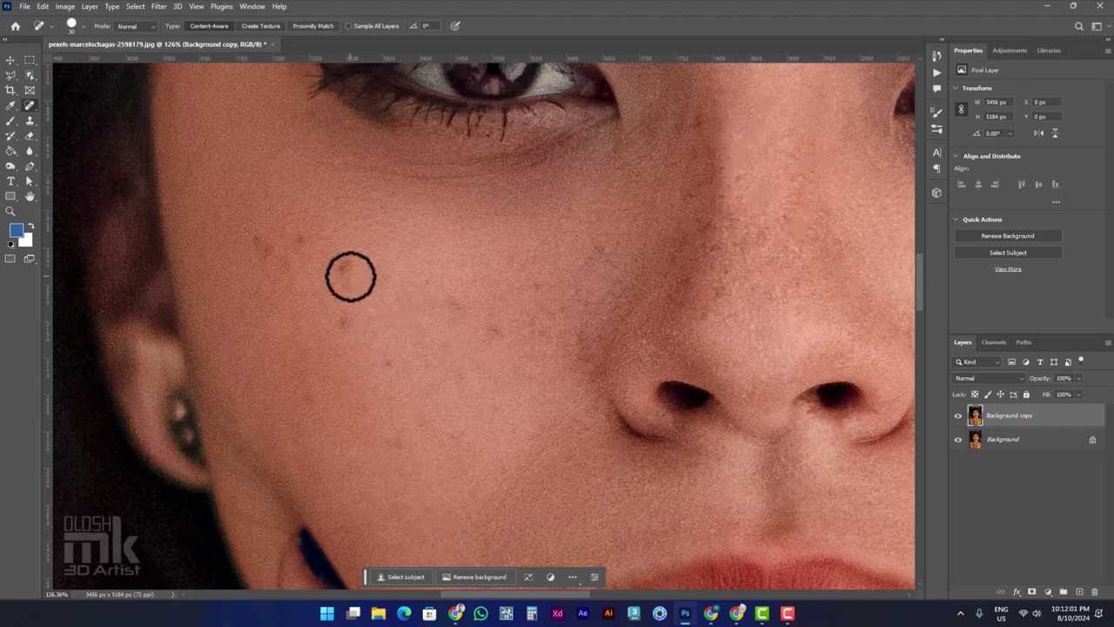
{"action": "left_click", "coordinate": [344, 268]}
{"action": "key", "text": "]"}
{"action": "left_click", "coordinate": [346, 316]}
{"action": "left_click", "coordinate": [297, 242]}
{"action": "left_click", "coordinate": [261, 245]}
{"action": "left_click", "coordinate": [493, 333]}
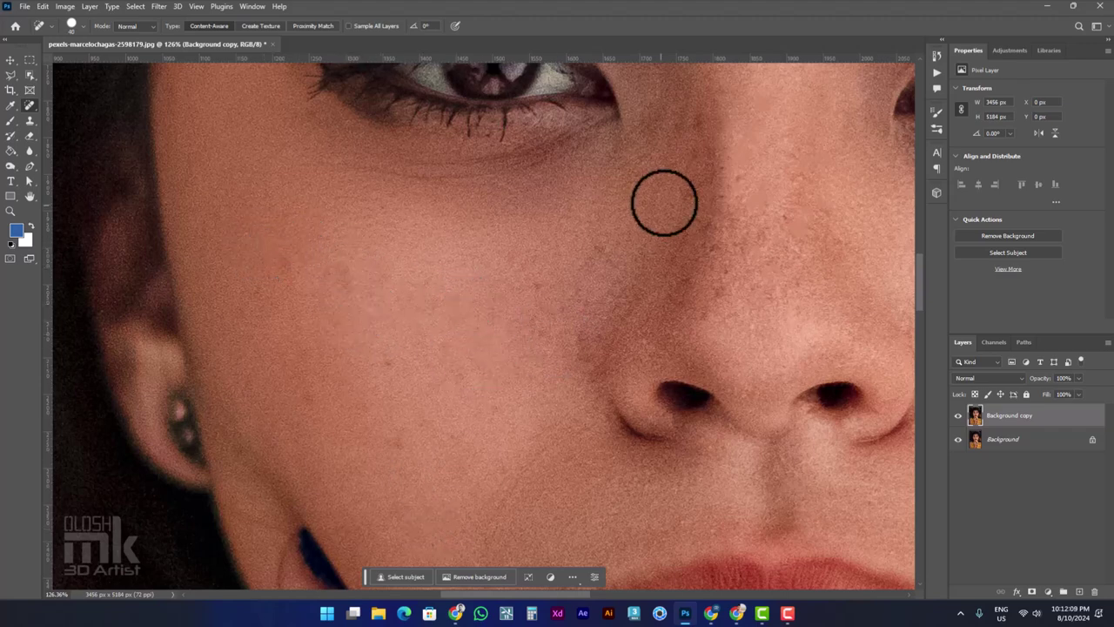
{"action": "key", "text": "["}
{"action": "left_click", "coordinate": [718, 193]}
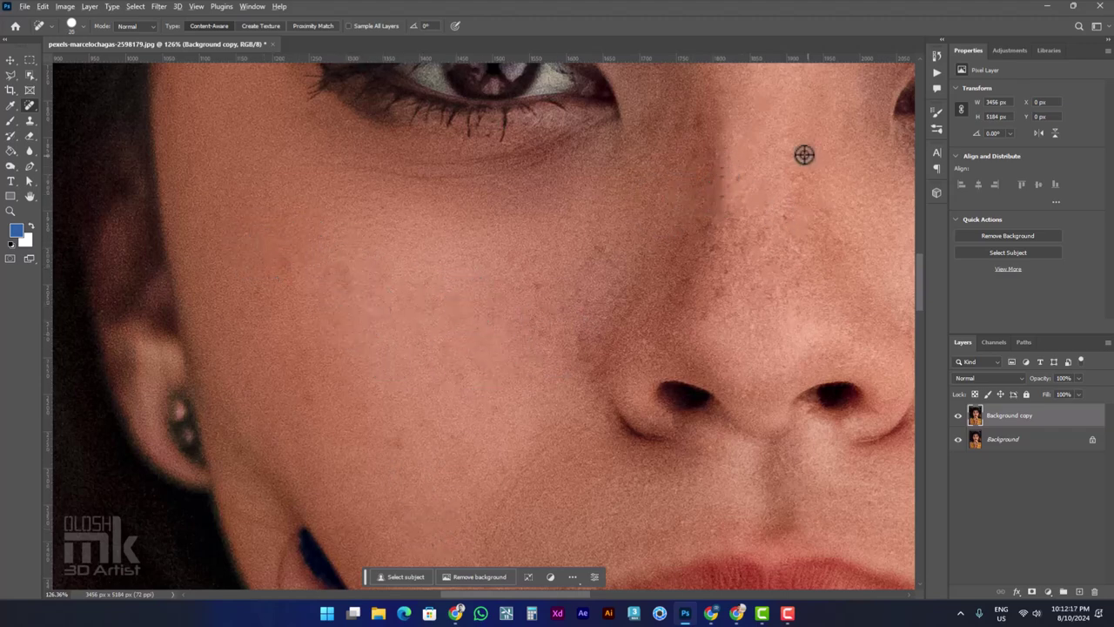
{"action": "scroll", "coordinate": [723, 246], "scroll_direction": "down", "scroll_amount": 5}
{"action": "scroll", "coordinate": [499, 438], "scroll_direction": "up", "scroll_amount": 5}
{"action": "scroll", "coordinate": [597, 467], "scroll_direction": "down", "scroll_amount": 1}
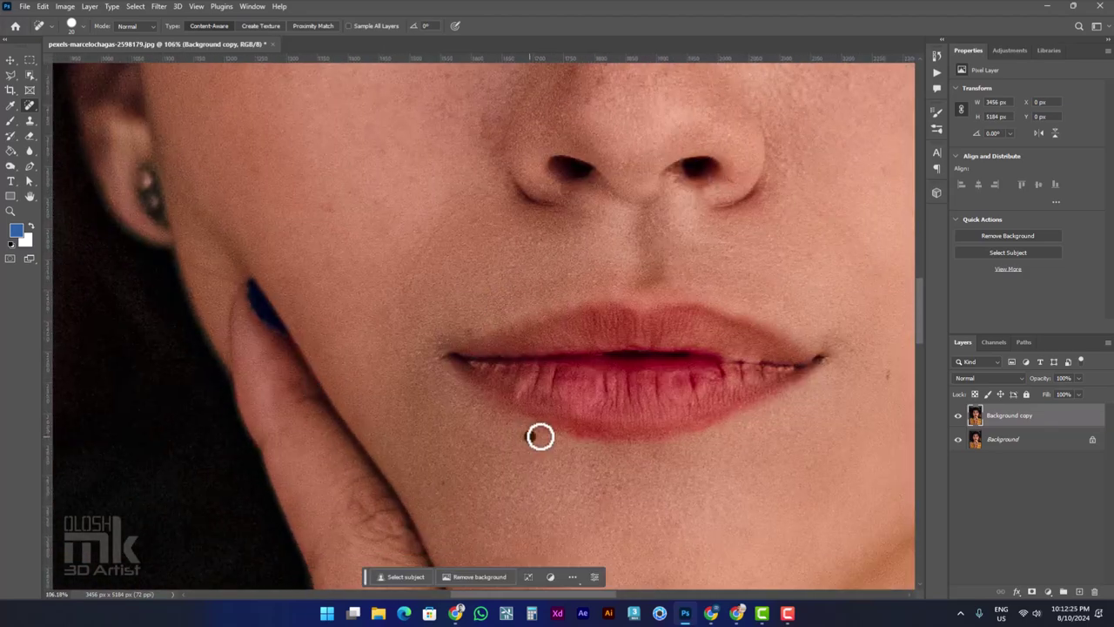
{"action": "scroll", "coordinate": [676, 369], "scroll_direction": "down", "scroll_amount": 1}
{"action": "scroll", "coordinate": [681, 295], "scroll_direction": "down", "scroll_amount": 5}
{"action": "scroll", "coordinate": [612, 105], "scroll_direction": "up", "scroll_amount": 1}
{"action": "scroll", "coordinate": [494, 137], "scroll_direction": "up", "scroll_amount": 2}
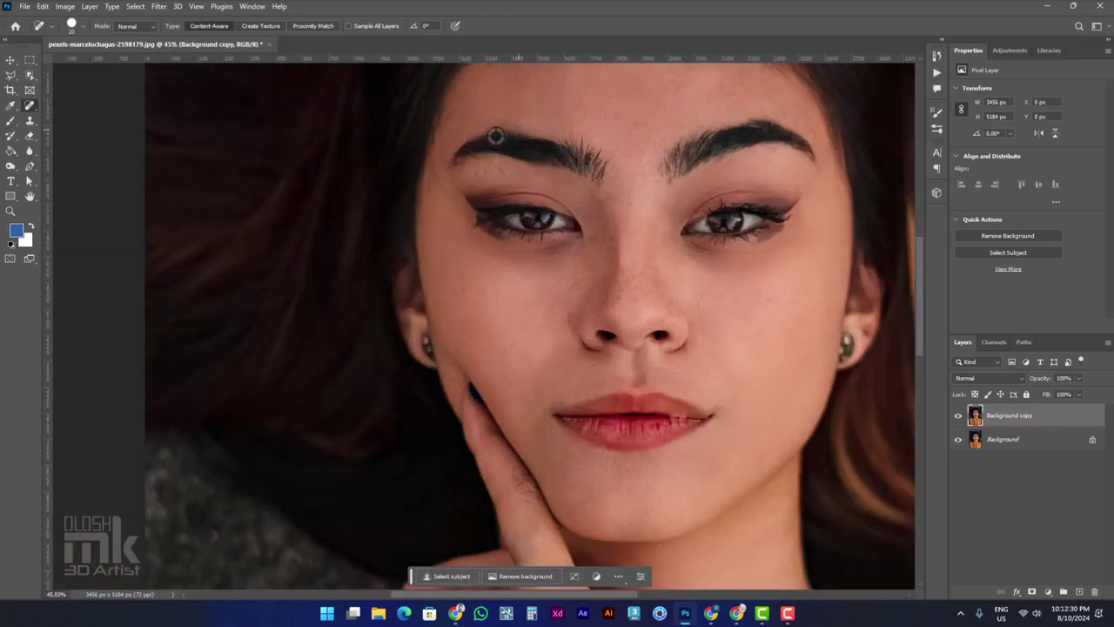
{"action": "scroll", "coordinate": [494, 137], "scroll_direction": "up", "scroll_amount": 4}
{"action": "left_click", "coordinate": [482, 183]}
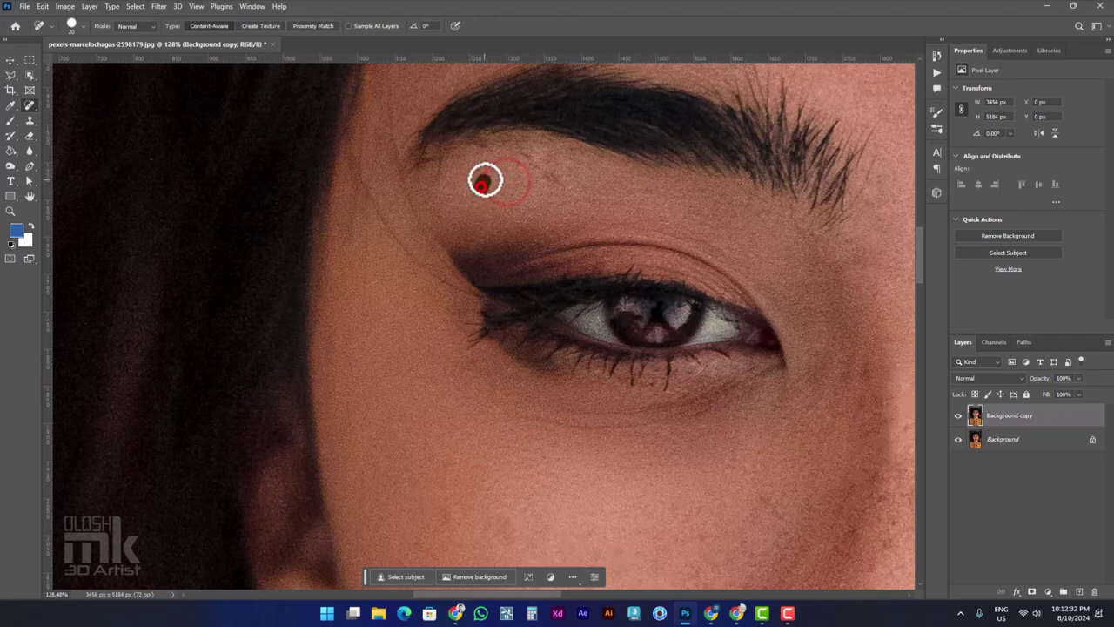
{"action": "left_click", "coordinate": [559, 180]}
{"action": "scroll", "coordinate": [590, 213], "scroll_direction": "down", "scroll_amount": 2}
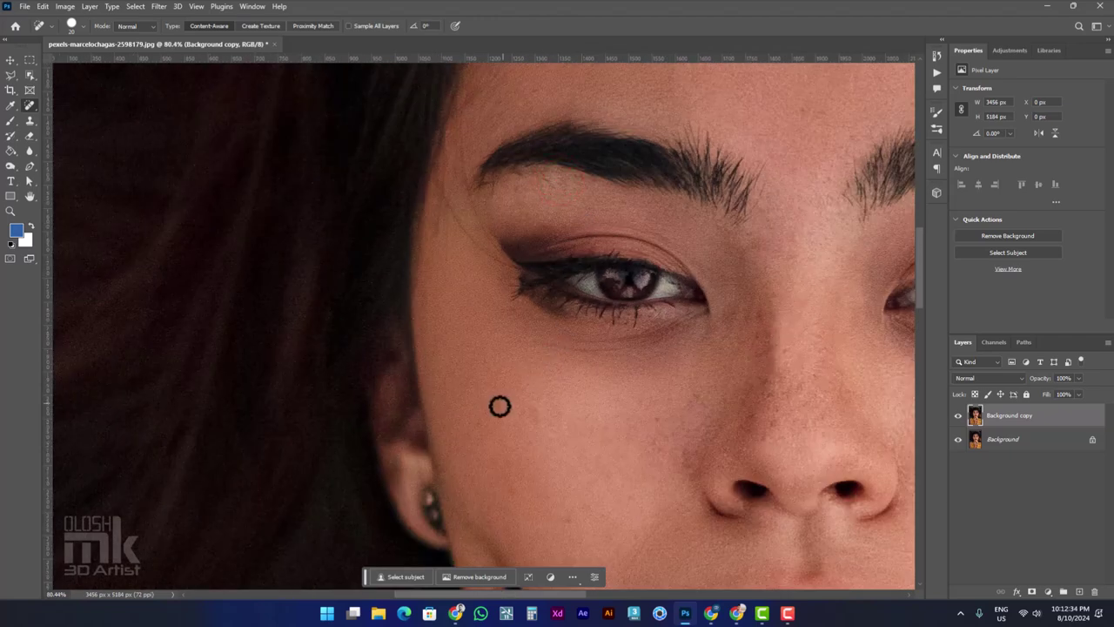
{"action": "scroll", "coordinate": [631, 433], "scroll_direction": "down", "scroll_amount": 1}
{"action": "scroll", "coordinate": [569, 325], "scroll_direction": "down", "scroll_amount": 2}
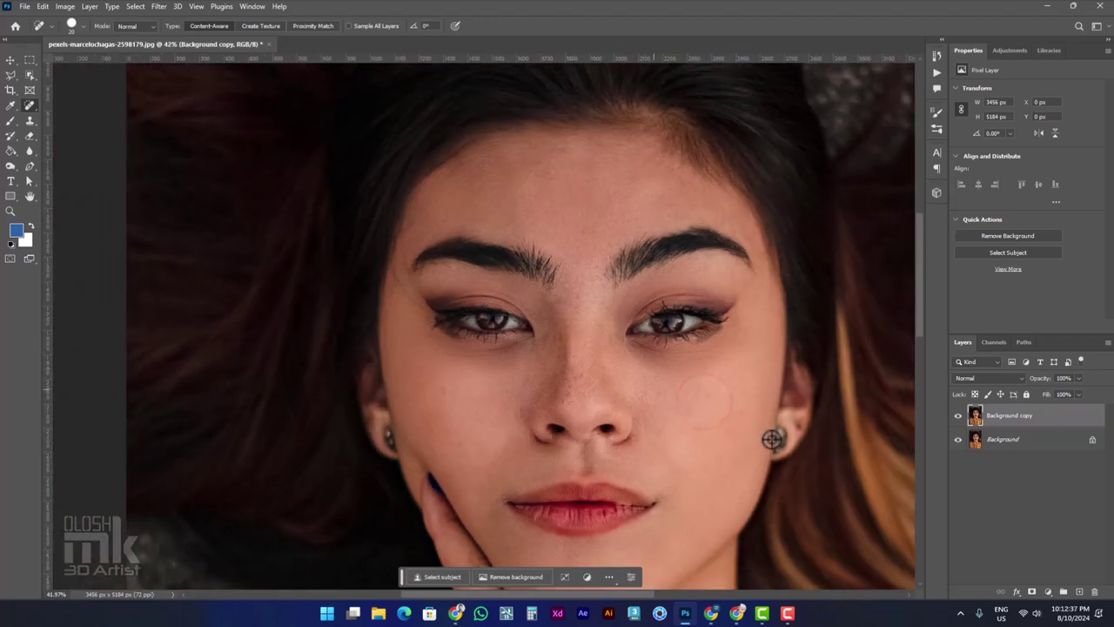
{"action": "left_click", "coordinate": [958, 419]}
{"action": "left_click", "coordinate": [957, 419]}
{"action": "left_click", "coordinate": [958, 419]}
{"action": "left_click_drag", "start_coordinate": [769, 441], "coordinate": [714, 404]}
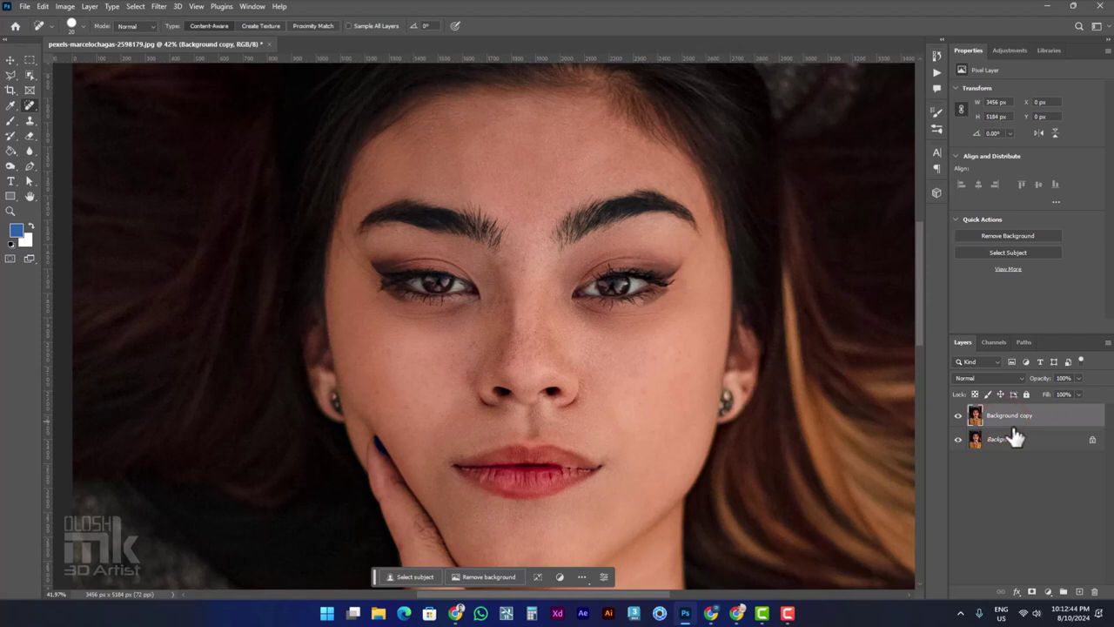
- Delete the stray Background copy 2, then duplicate Background copy and name it Highpass
{"action": "key", "text": "Delete"}
{"action": "right_click", "coordinate": [1019, 418]}
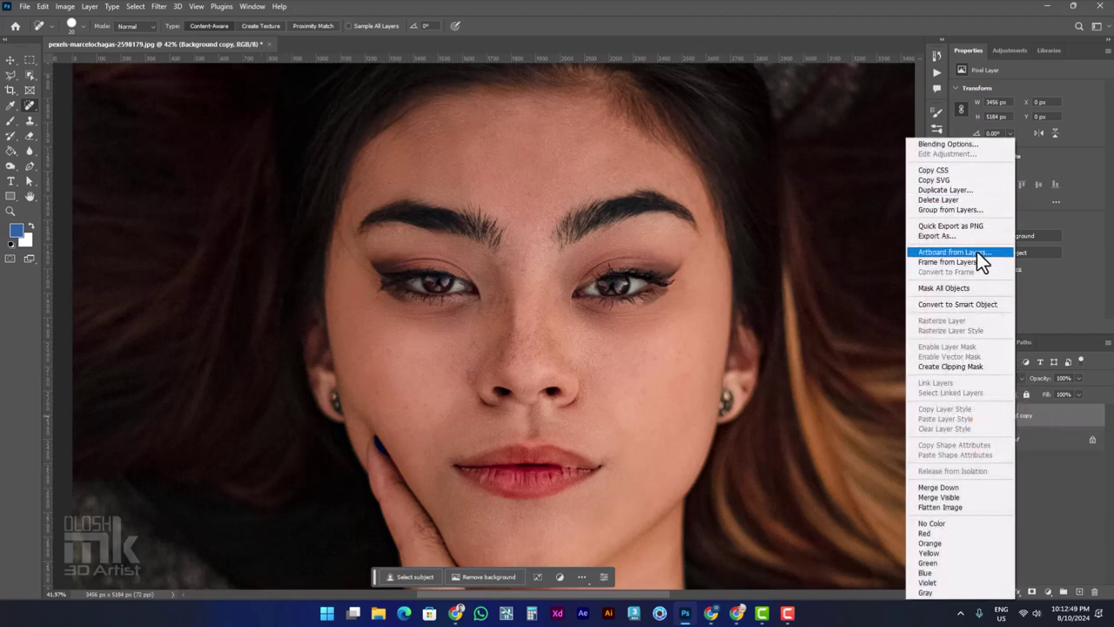
{"action": "left_click", "coordinate": [962, 192]}
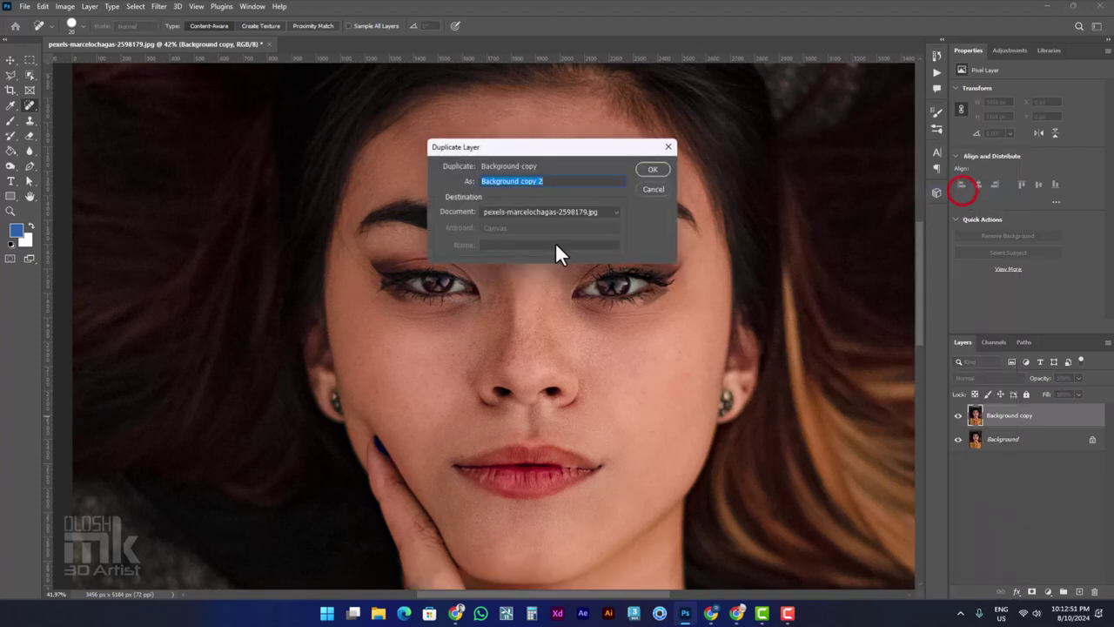
{"action": "left_click", "coordinate": [653, 169]}
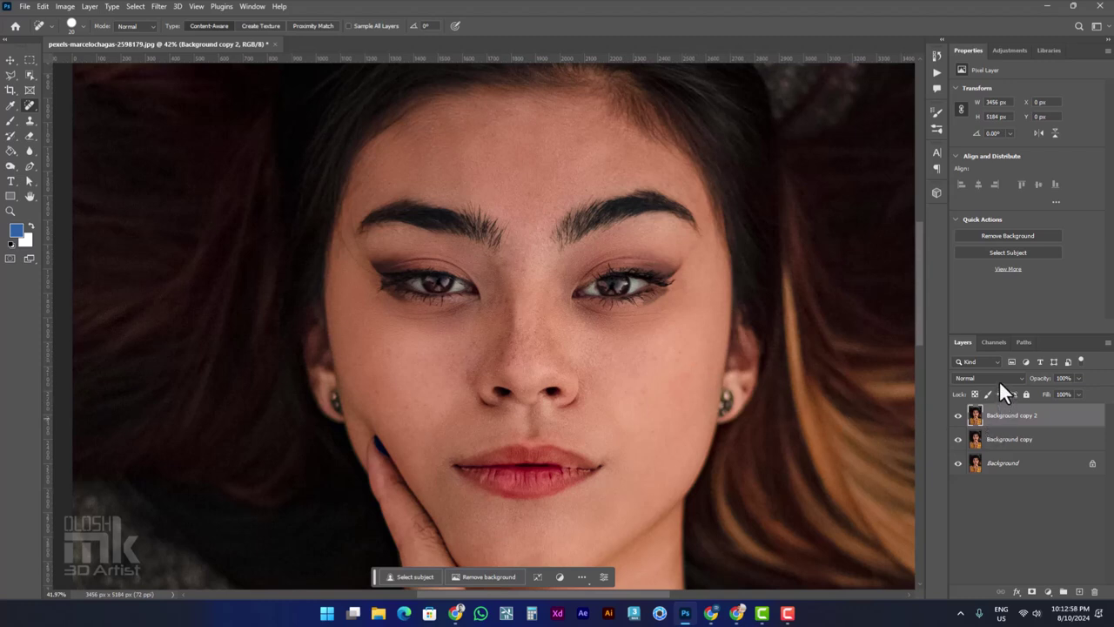
{"action": "left_click", "coordinate": [1023, 415]}
{"action": "type", "text": "Highpass"}
{"action": "left_click", "coordinate": [969, 380]}
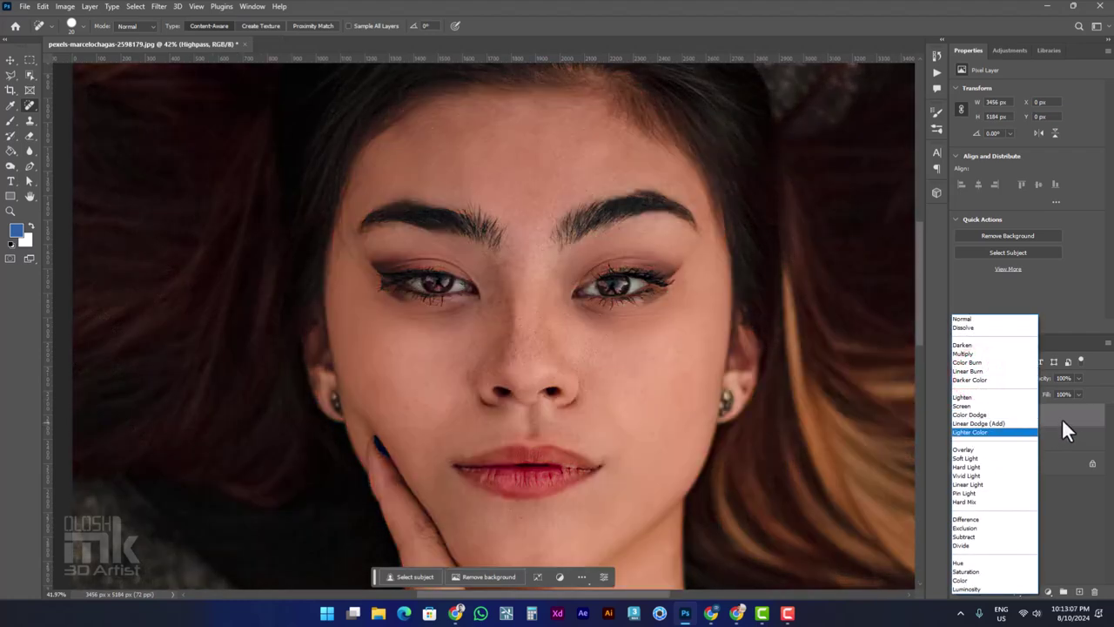
- Convert the Highpass layer into a smart object
{"action": "right_click", "coordinate": [1062, 417]}
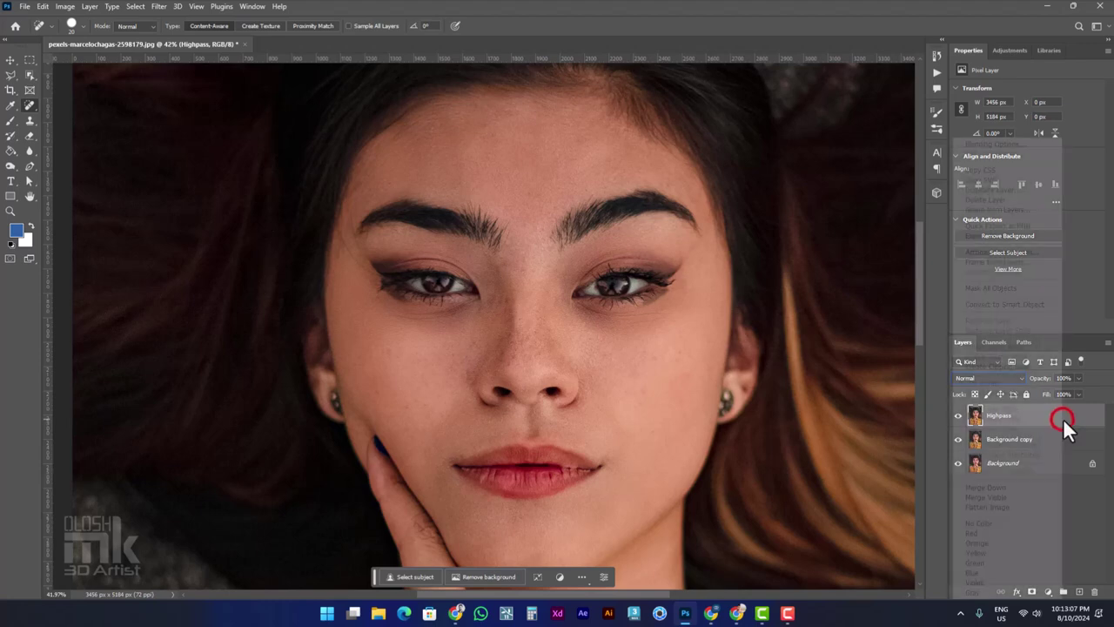
{"action": "left_click", "coordinate": [1021, 304]}
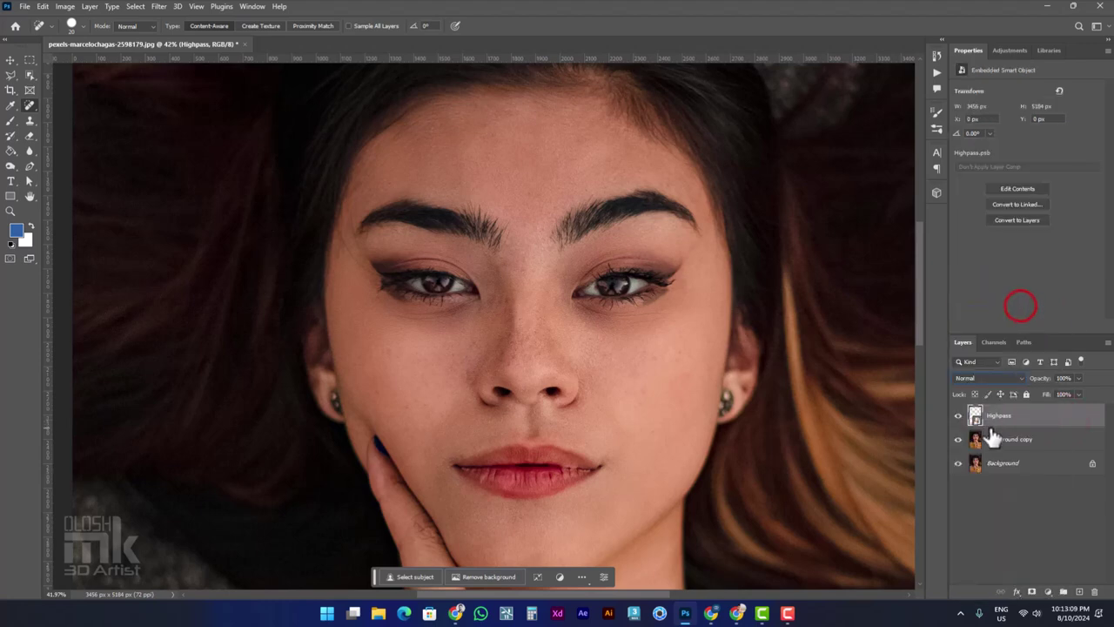
{"action": "right_click", "coordinate": [1036, 415]}
{"action": "left_click", "coordinate": [1053, 422]}
{"action": "left_click", "coordinate": [989, 378]}
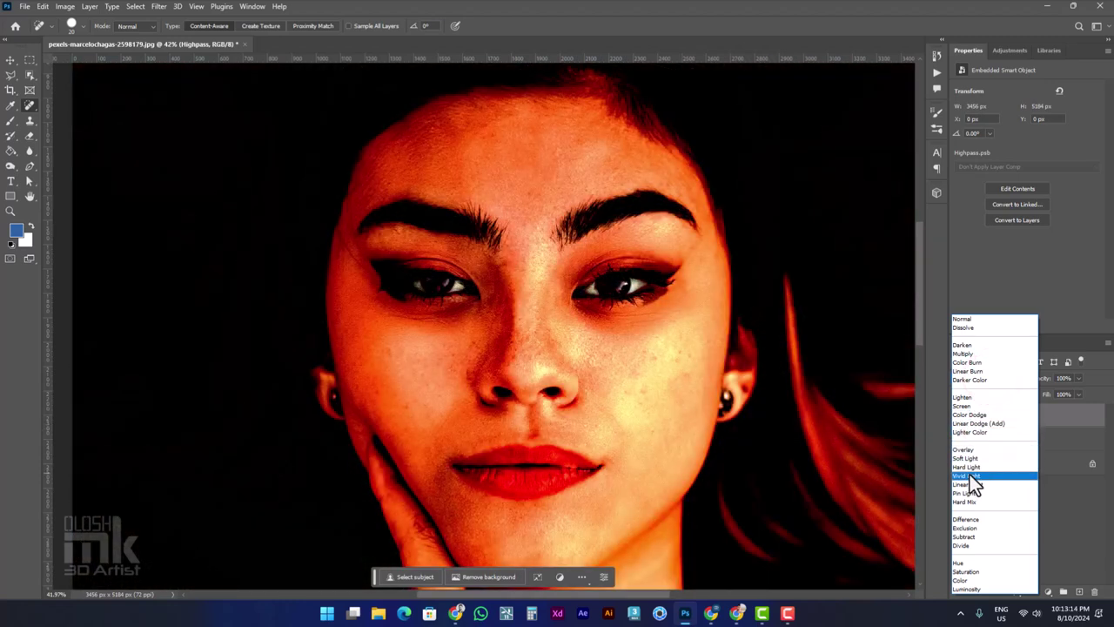
- Set Highpass to Vivid Light blend mode and invert it
{"action": "left_click", "coordinate": [969, 475]}
{"action": "left_click", "coordinate": [66, 7]}
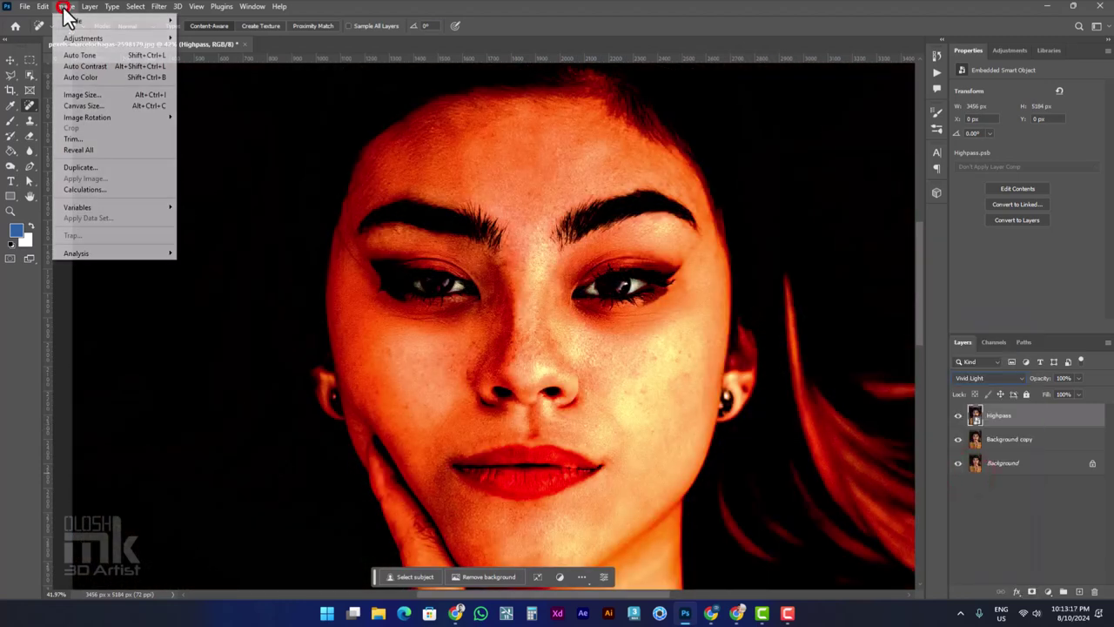
{"action": "left_click", "coordinate": [78, 37]}
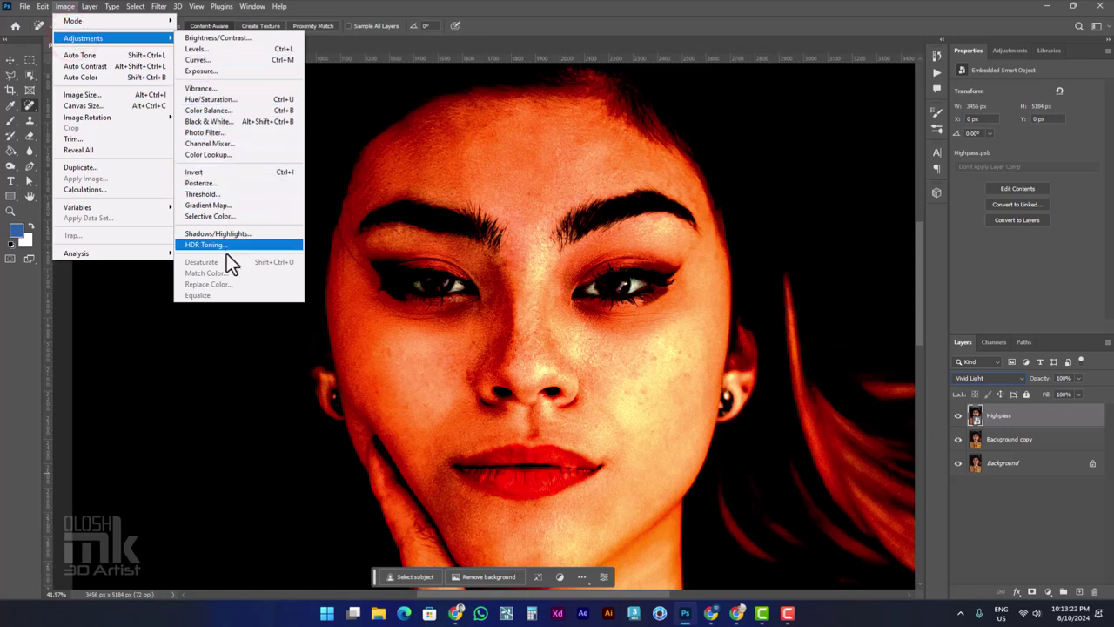
{"action": "left_click", "coordinate": [238, 173]}
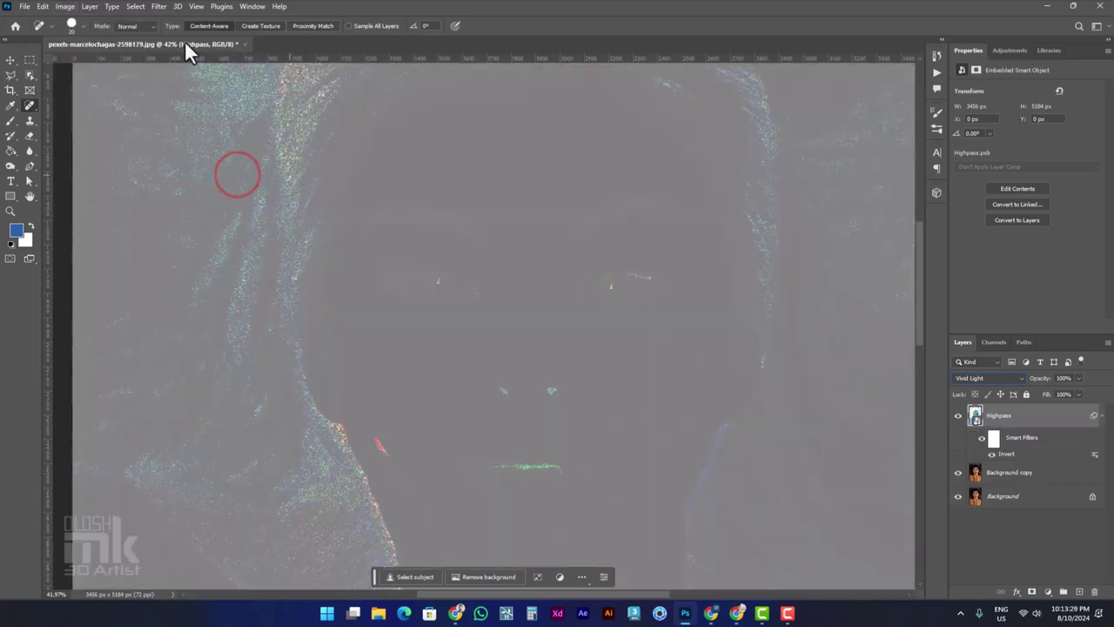
- Apply a High Pass smart filter to Highpass with an increased radius
{"action": "left_click", "coordinate": [159, 7]}
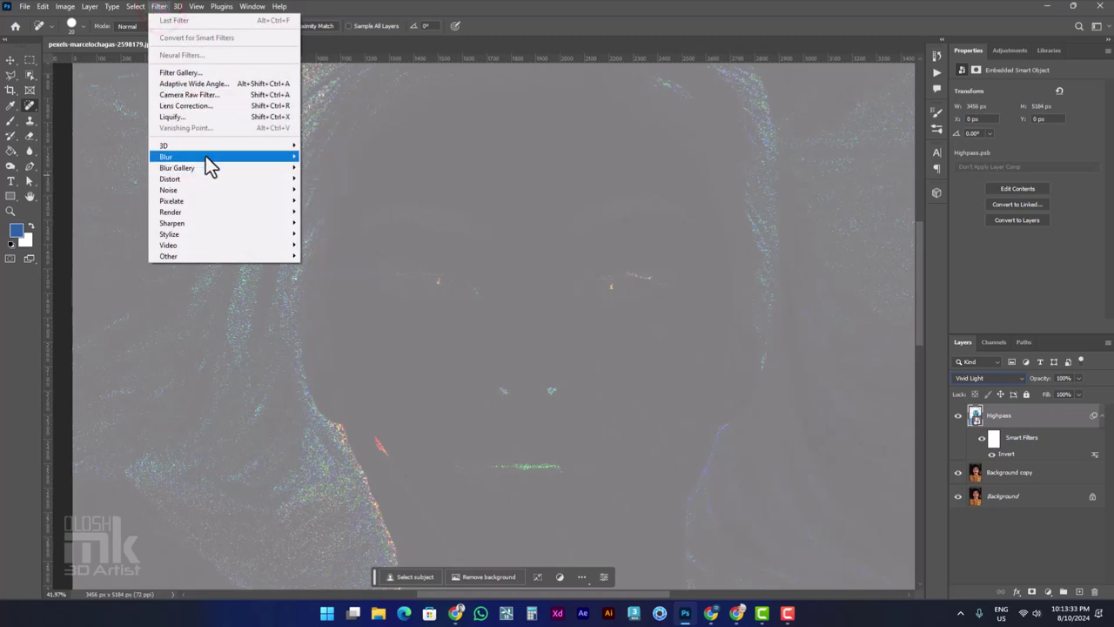
{"action": "left_click", "coordinate": [191, 255]}
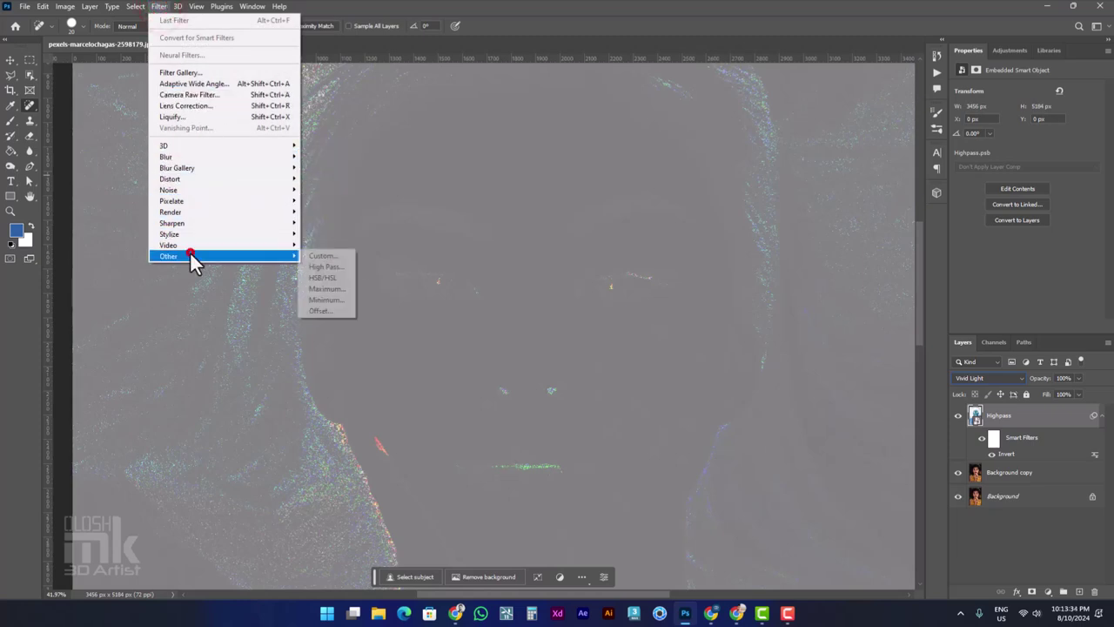
{"action": "left_click", "coordinate": [330, 267]}
{"action": "left_click_drag", "start_coordinate": [523, 130], "coordinate": [659, 128]}
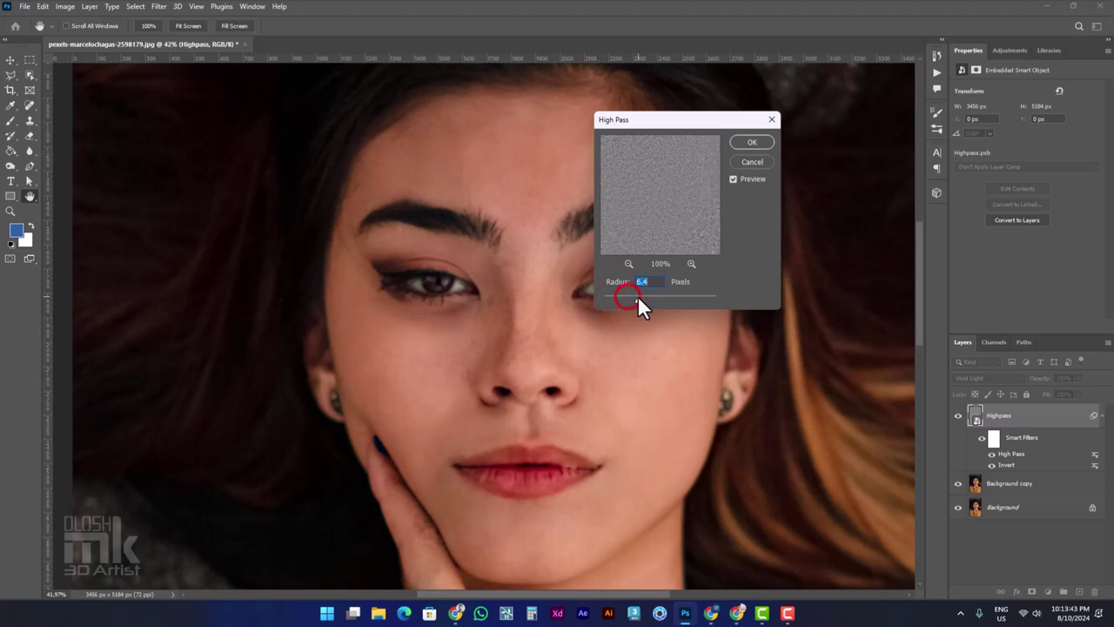
{"action": "left_click_drag", "start_coordinate": [646, 295], "coordinate": [655, 299]}
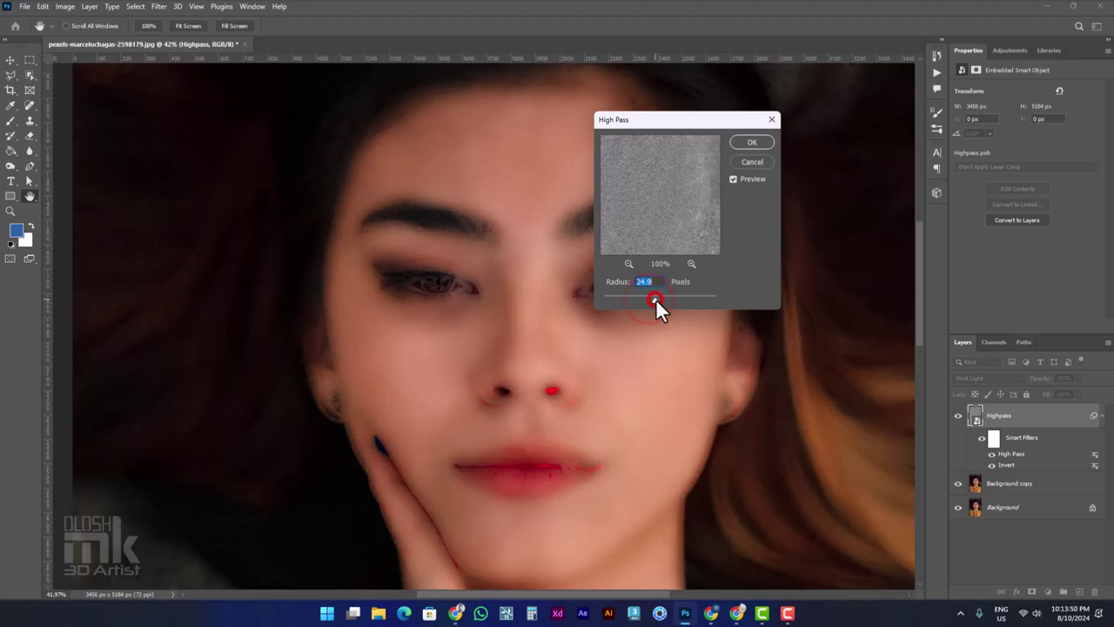
{"action": "left_click", "coordinate": [750, 142]}
- Add a Gaussian Blur smart filter to Highpass with a 10.0 px radius
{"action": "key", "text": "j"}
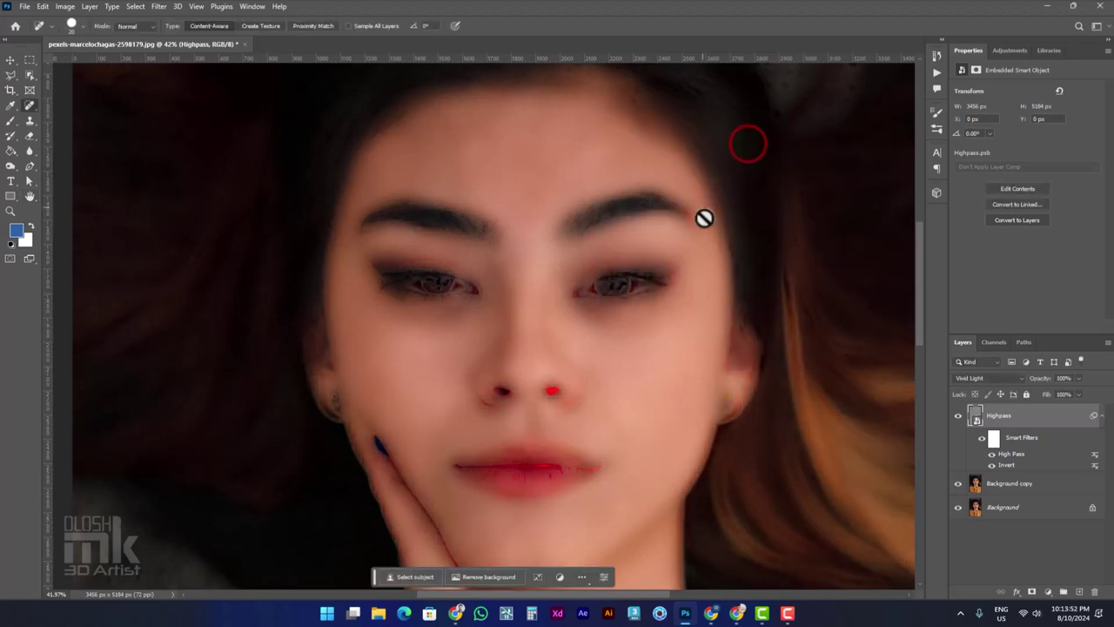
{"action": "left_click", "coordinate": [153, 7]}
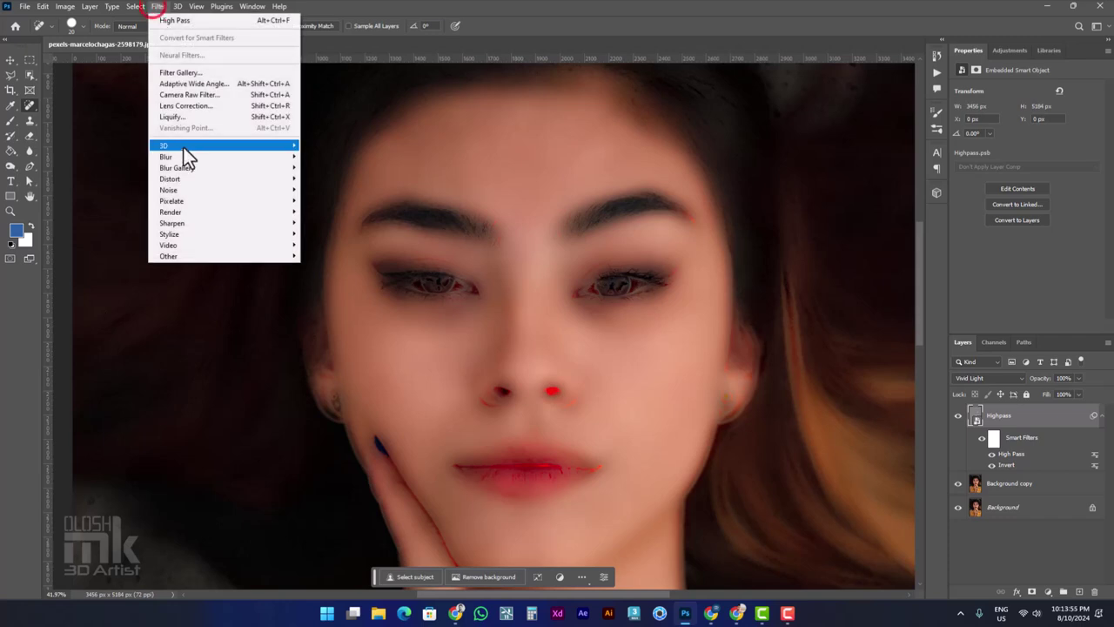
{"action": "left_click", "coordinate": [186, 155]}
{"action": "left_click", "coordinate": [312, 200]}
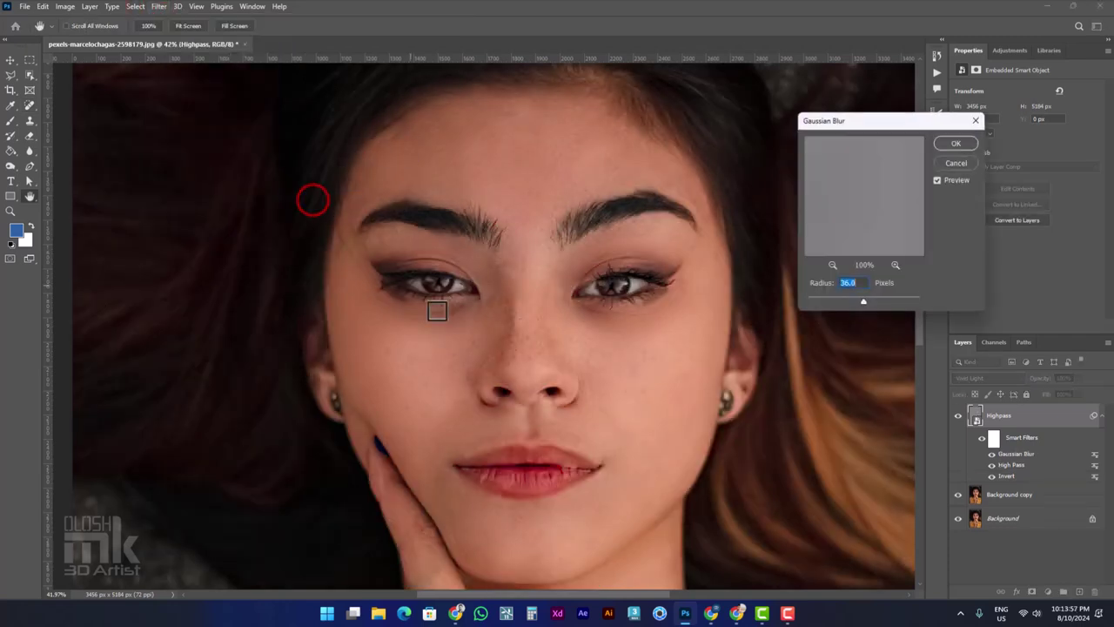
{"action": "mouse_move", "coordinate": [851, 300]}
{"action": "left_mouse_down"}
{"action": "mouse_move", "coordinate": [813, 301]}
{"action": "mouse_move", "coordinate": [826, 299]}
{"action": "left_mouse_up"}
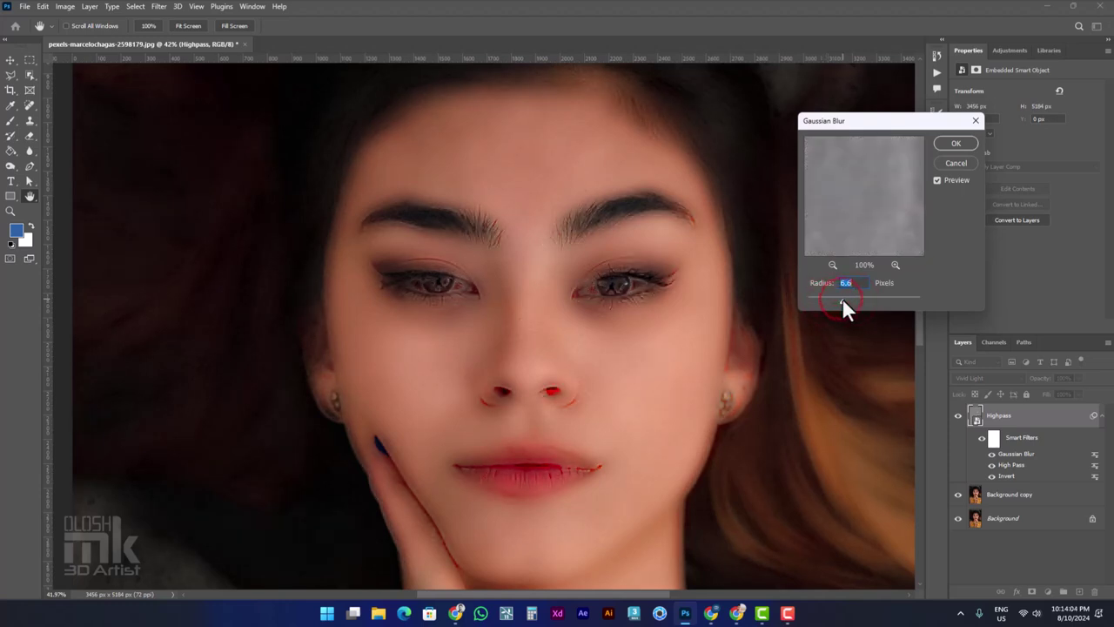
{"action": "left_click_drag", "start_coordinate": [841, 298], "coordinate": [846, 298]}
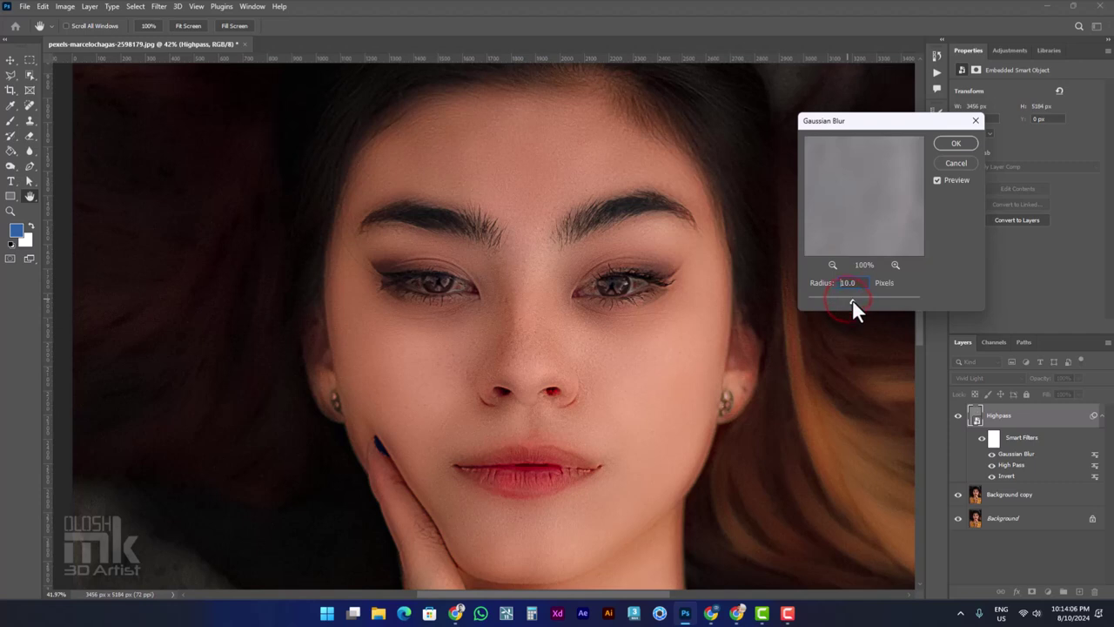
{"action": "left_click_drag", "start_coordinate": [836, 298], "coordinate": [836, 298]}
{"action": "left_click", "coordinate": [950, 161]}
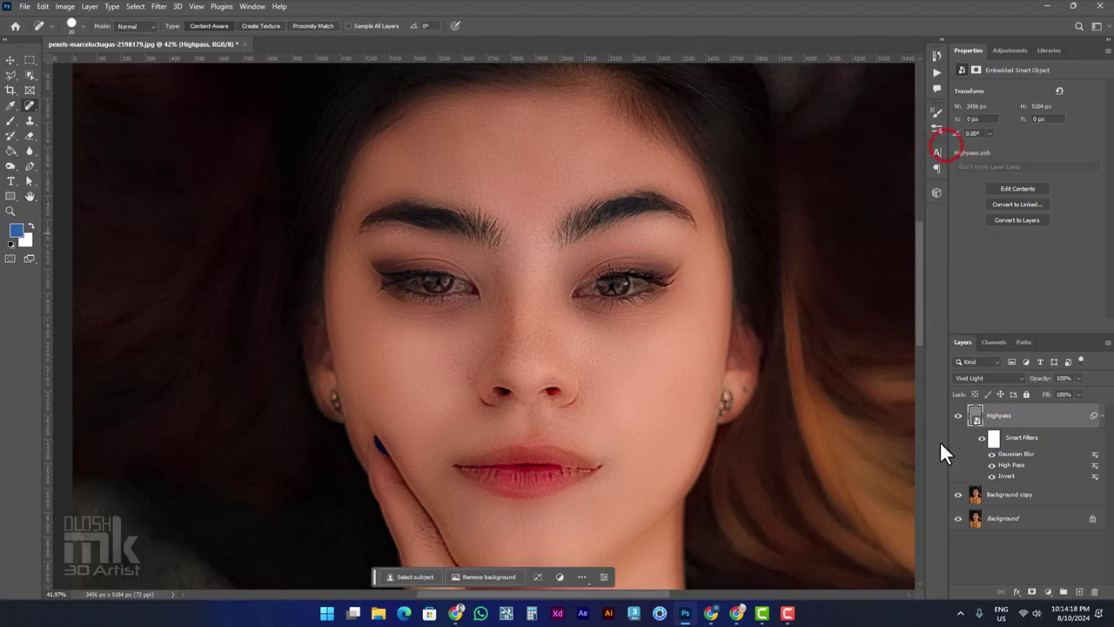
- Add a layer mask to Highpass and invert it to solid black
{"action": "left_click", "coordinate": [1031, 591]}
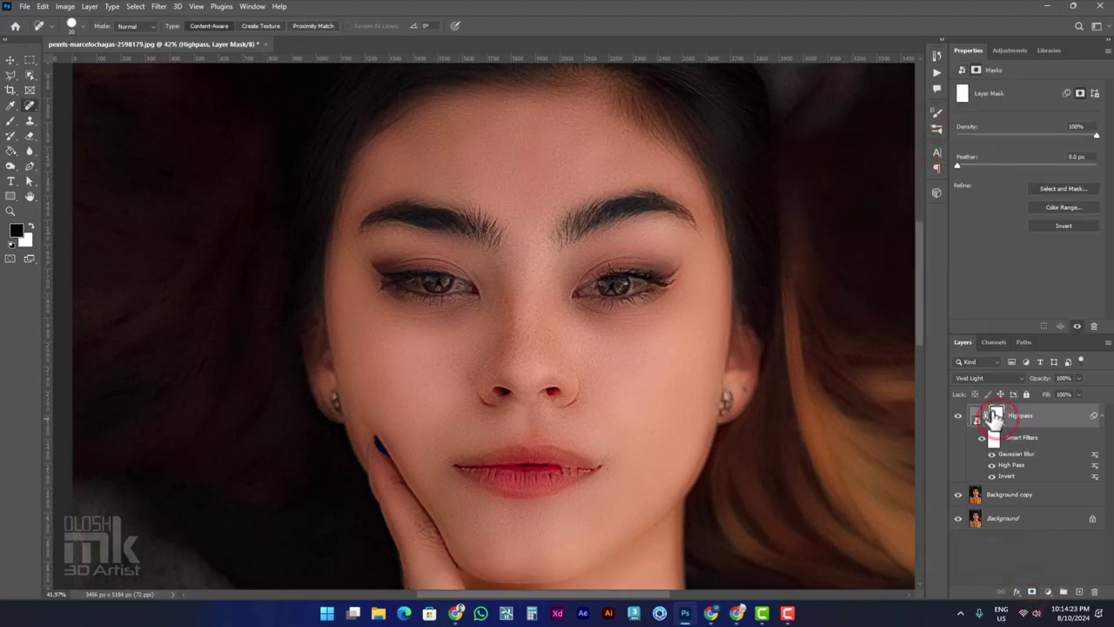
{"action": "left_click", "coordinate": [65, 7]}
{"action": "mouse_move", "coordinate": [84, 39]}
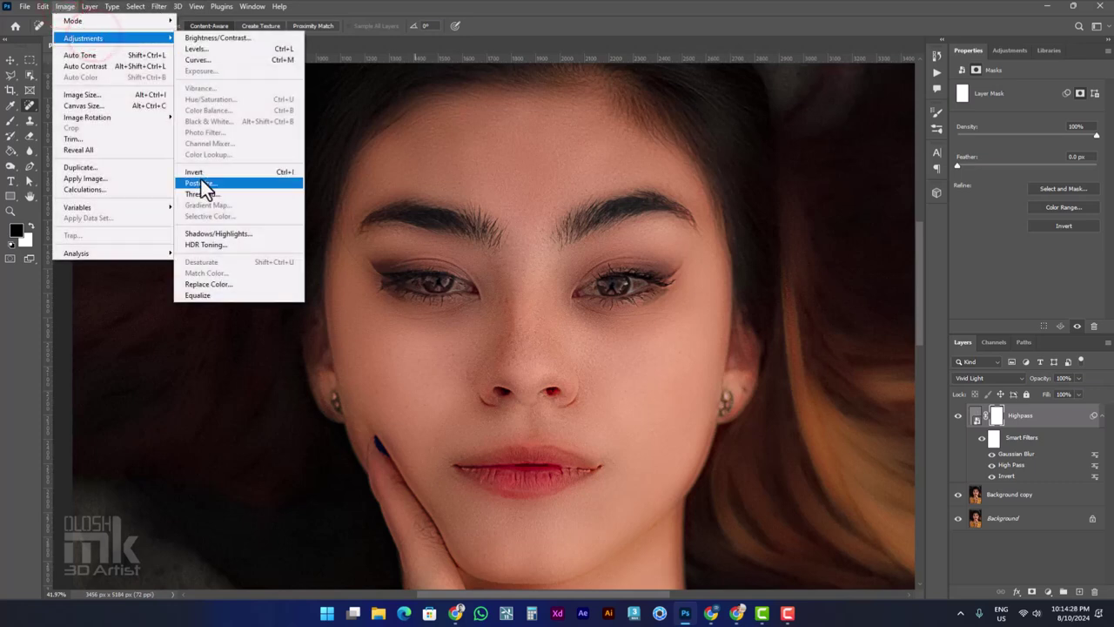
{"action": "left_click", "coordinate": [199, 172]}
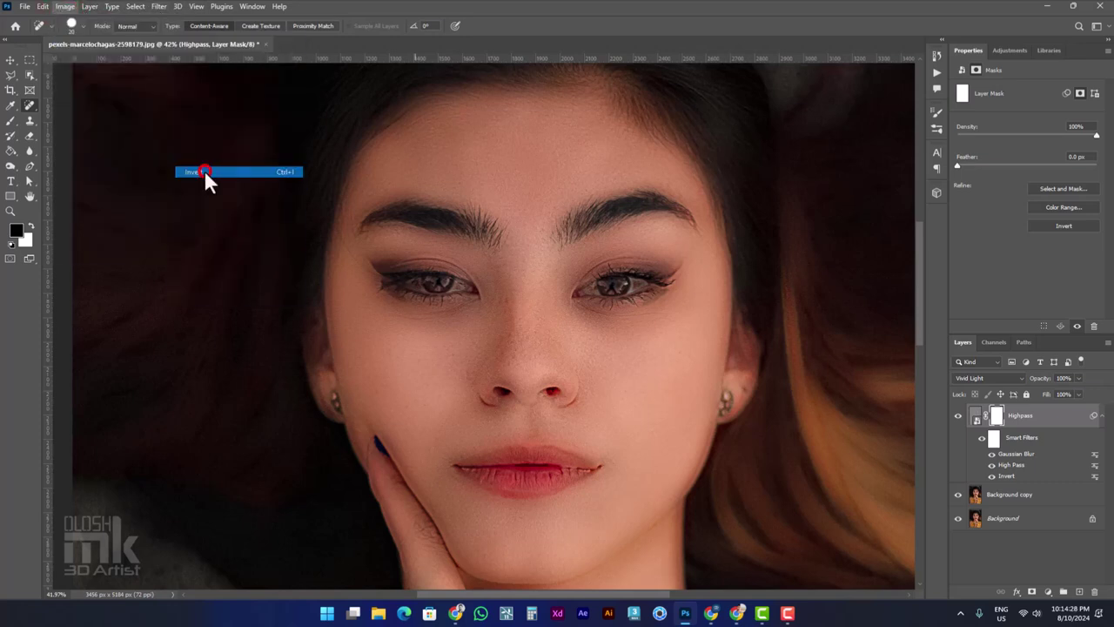
- Set up the Brush tool with the Soft Round preset and adjusted strength
{"action": "left_click", "coordinate": [10, 122]}
{"action": "scroll", "coordinate": [509, 348], "scroll_direction": "up", "scroll_amount": 2}
{"action": "right_click", "coordinate": [453, 403]}
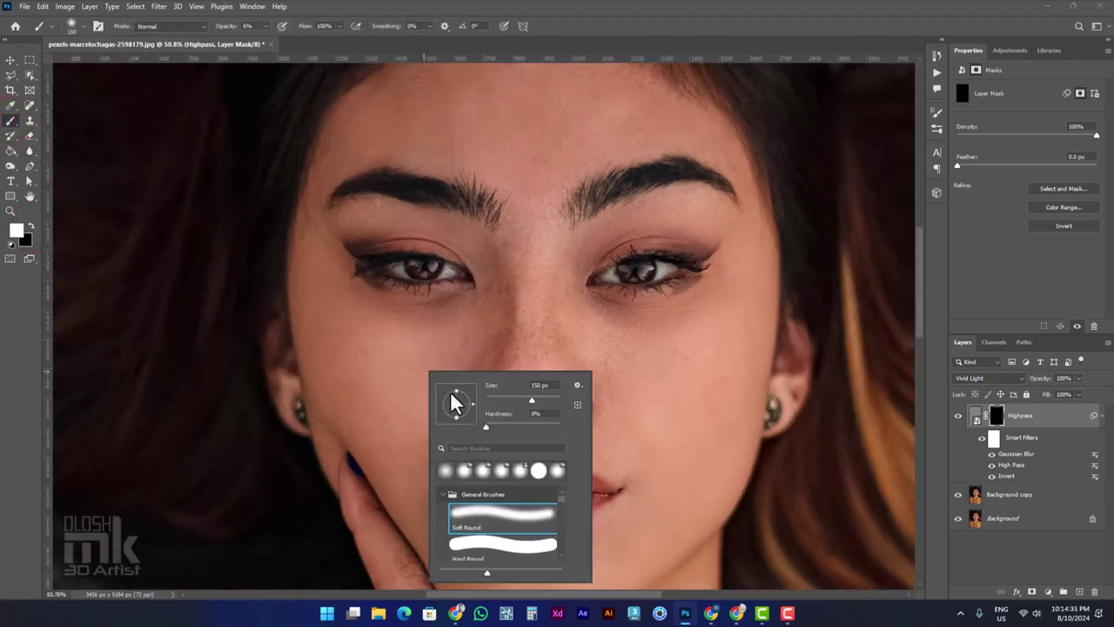
{"action": "left_click", "coordinate": [481, 516]}
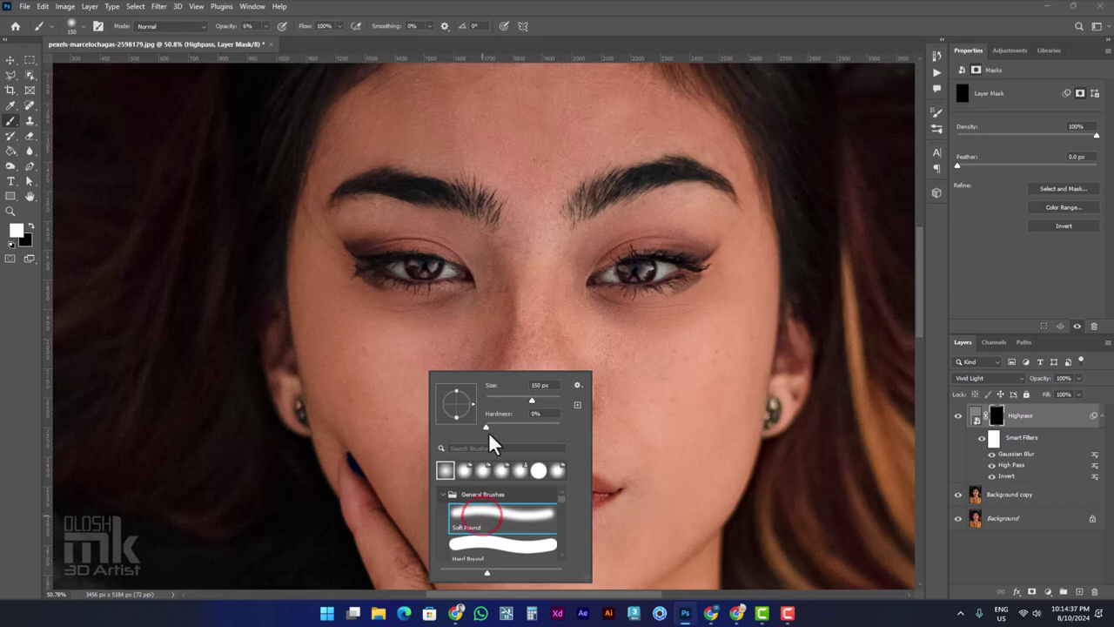
{"action": "left_click", "coordinate": [450, 347]}
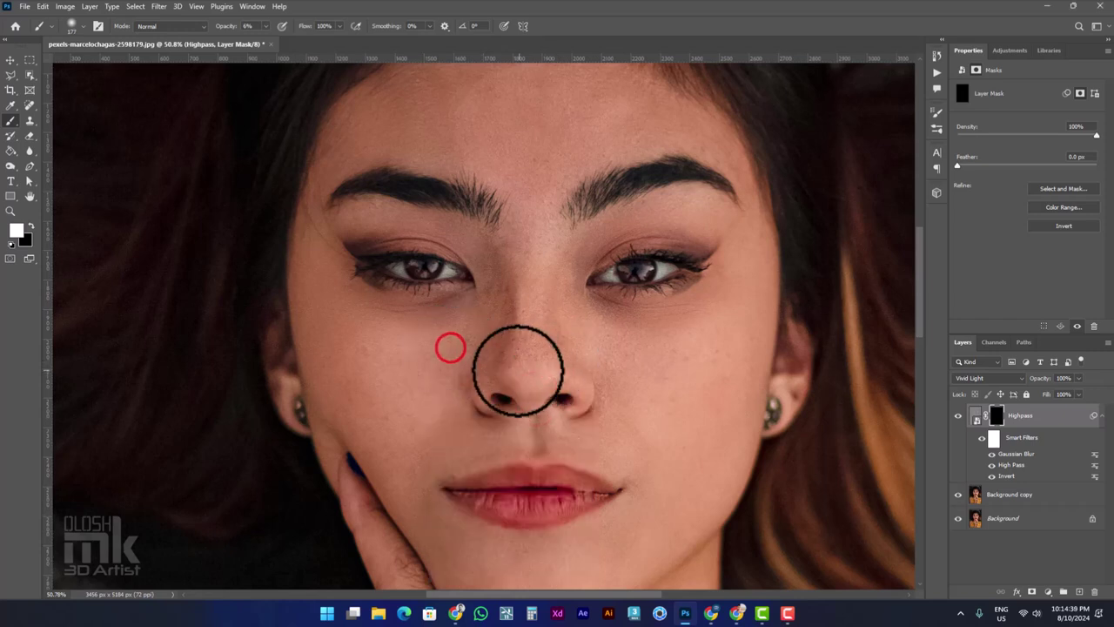
{"action": "left_click", "coordinate": [265, 25]}
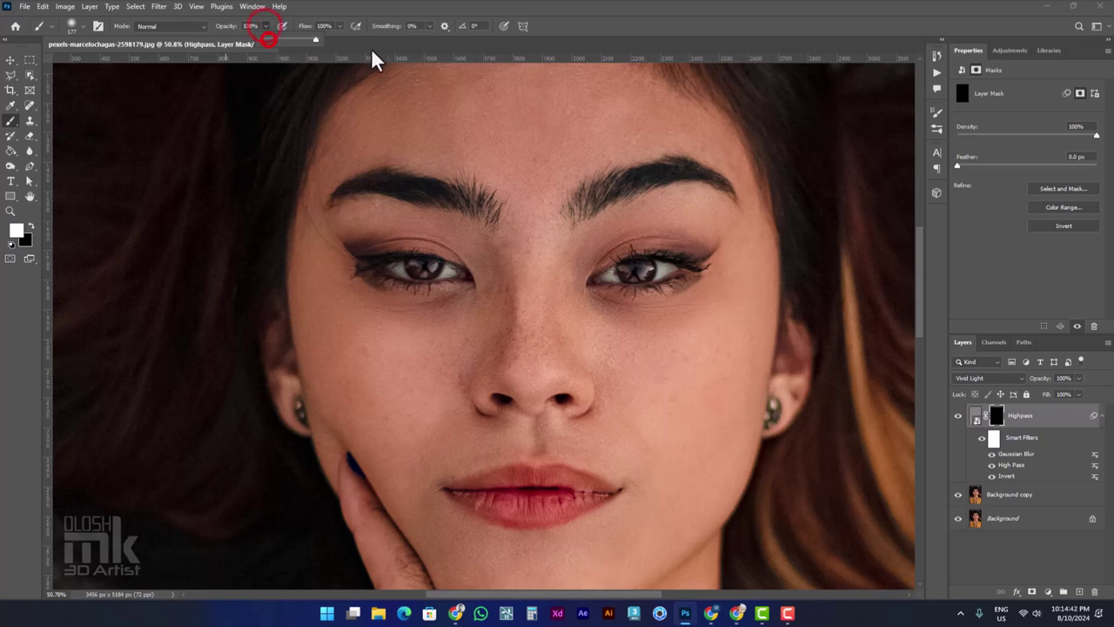
- Paint white on the mask over both cheeks, the nose and nose bridge
{"action": "left_click", "coordinate": [444, 366]}
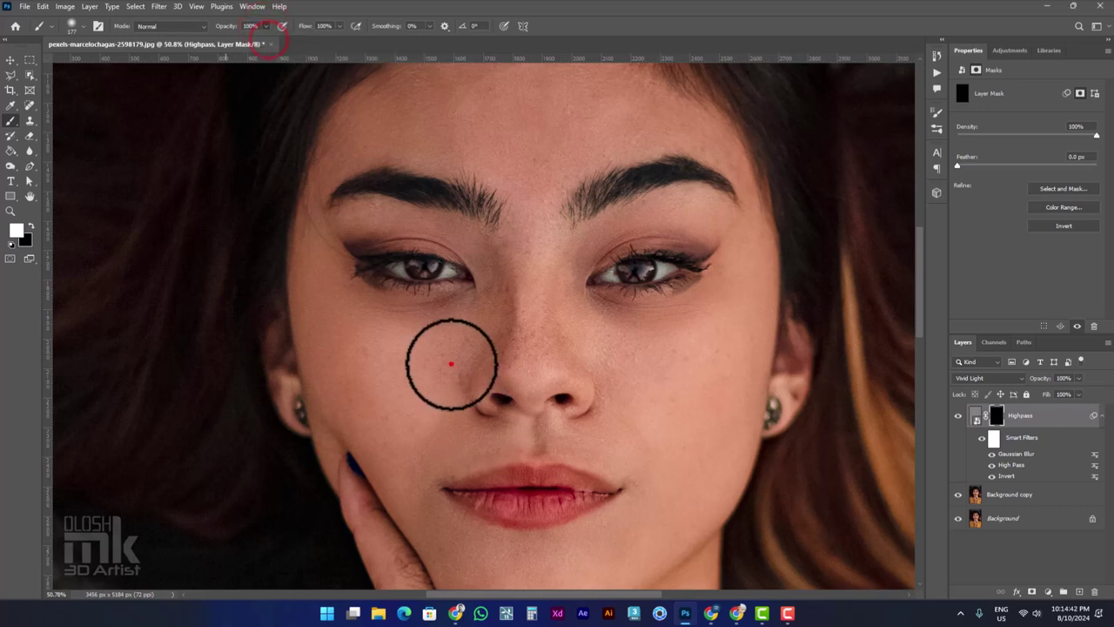
{"action": "left_click", "coordinate": [513, 333]}
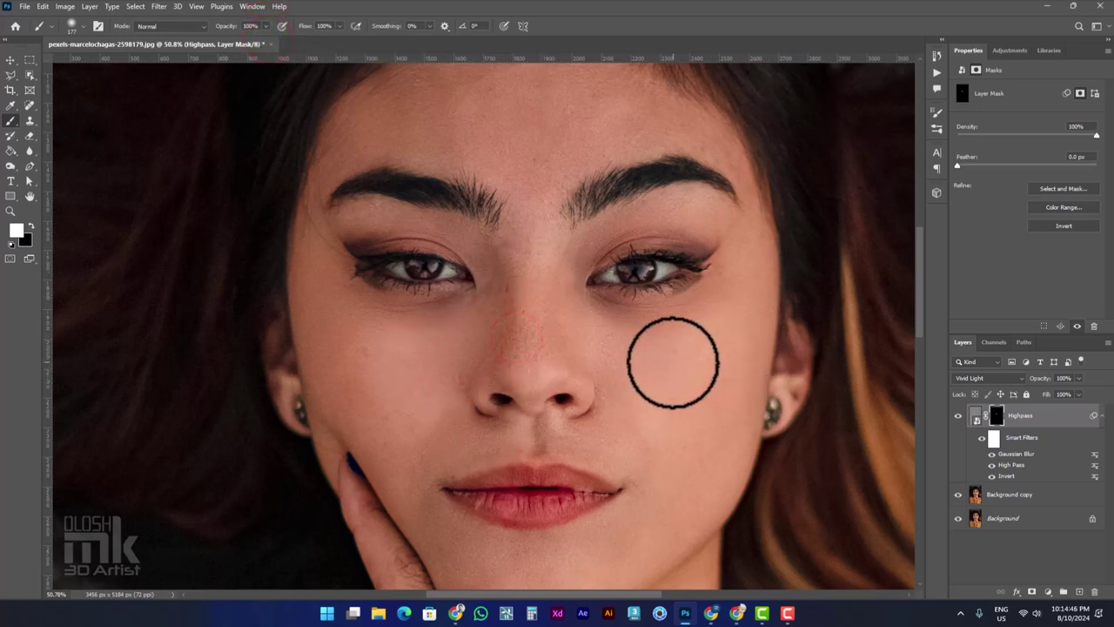
{"action": "scroll", "coordinate": [654, 418], "scroll_direction": "up", "scroll_amount": 3}
{"action": "left_click", "coordinate": [637, 426]}
{"action": "left_click", "coordinate": [641, 368]}
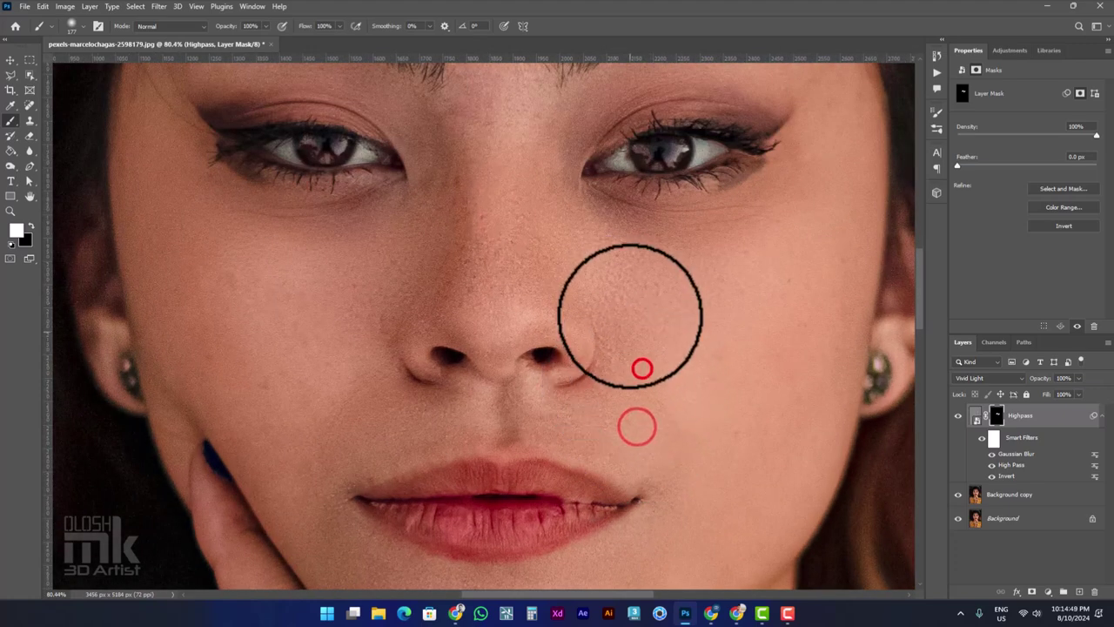
{"action": "left_click", "coordinate": [481, 291]}
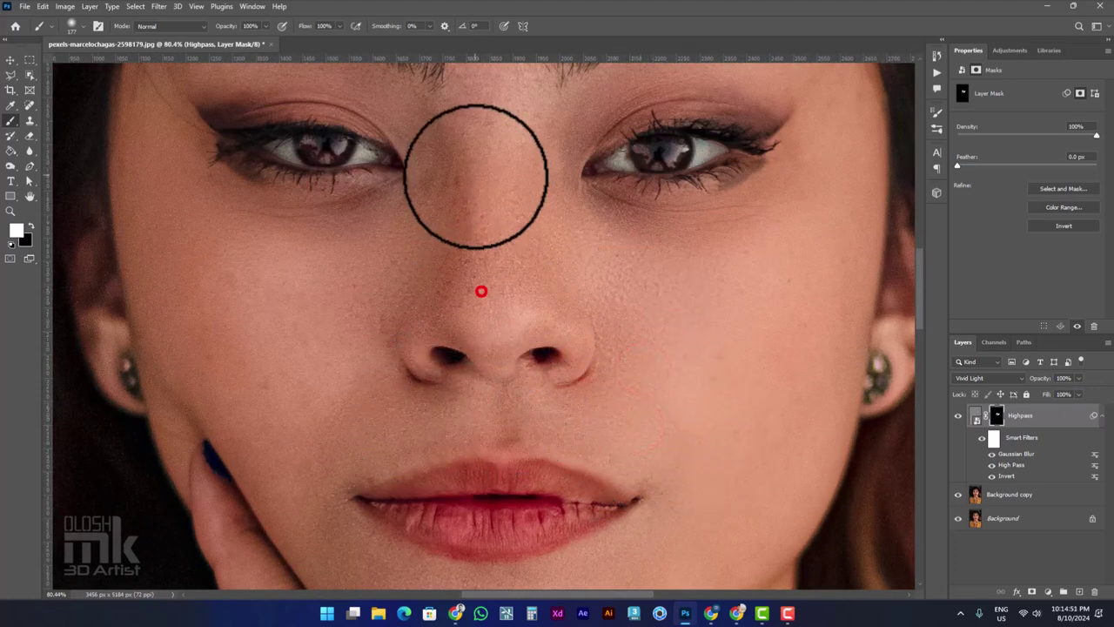
- Bring the neck and hand into view and paint smoothing over them with a 300 brush
{"action": "scroll", "coordinate": [619, 318], "scroll_direction": "down", "scroll_amount": 3}
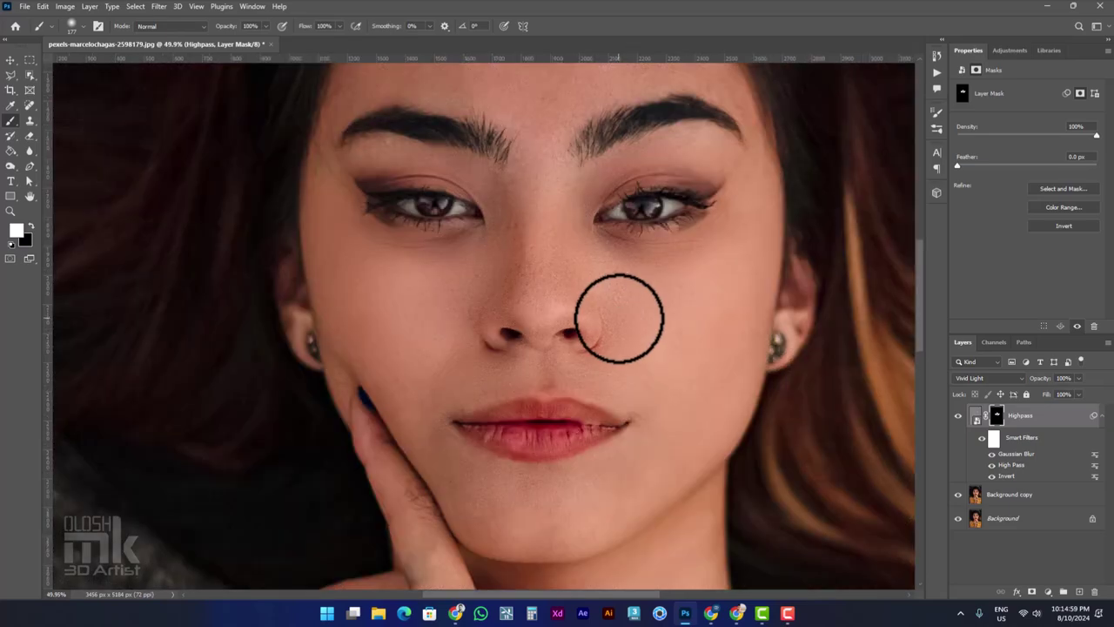
{"action": "scroll", "coordinate": [676, 424], "scroll_direction": "up", "scroll_amount": 3}
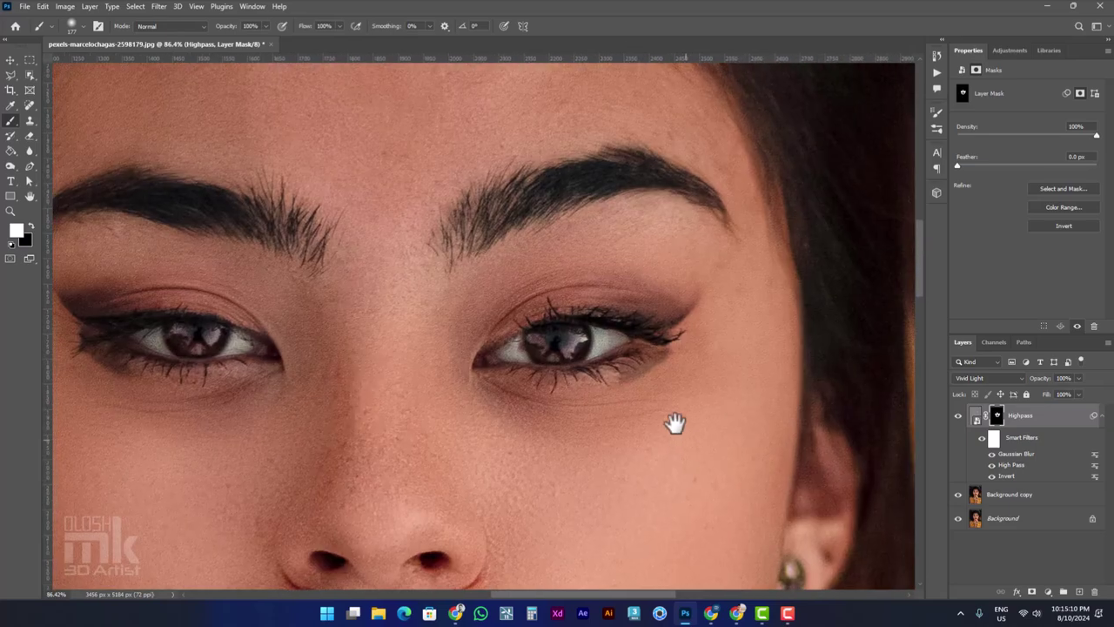
{"action": "scroll", "coordinate": [675, 424], "scroll_direction": "up", "scroll_amount": 3}
{"action": "scroll", "coordinate": [696, 296], "scroll_direction": "up", "scroll_amount": 2}
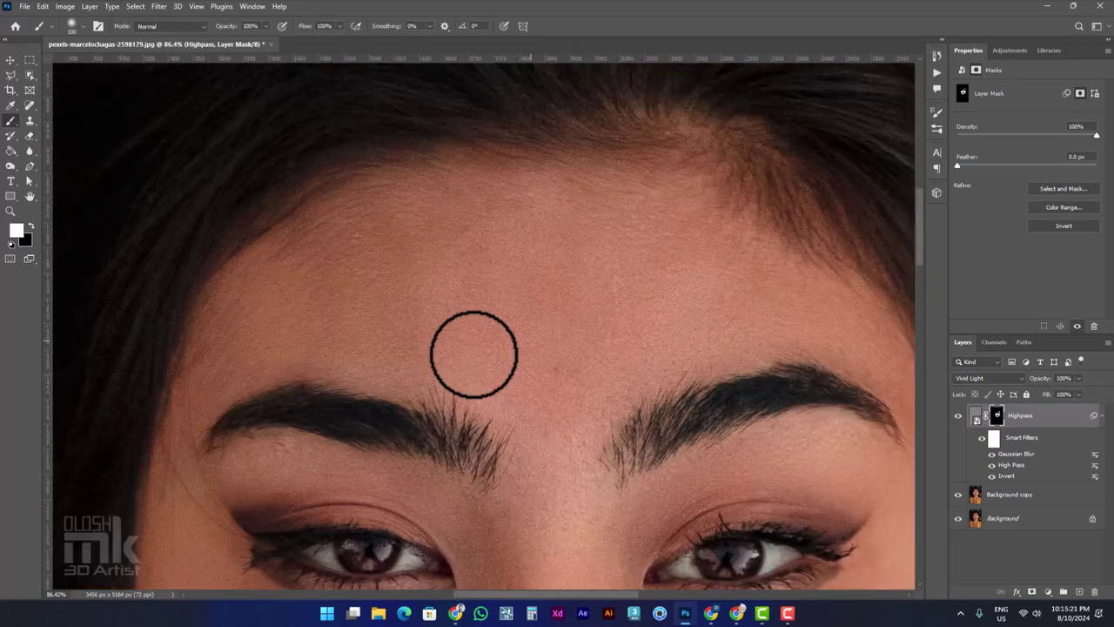
{"action": "scroll", "coordinate": [597, 398], "scroll_direction": "down", "scroll_amount": 2}
{"action": "scroll", "coordinate": [597, 398], "scroll_direction": "left", "scroll_amount": 3}
{"action": "scroll", "coordinate": [647, 443], "scroll_direction": "down", "scroll_amount": 1}
{"action": "scroll", "coordinate": [458, 376], "scroll_direction": "down", "scroll_amount": 1}
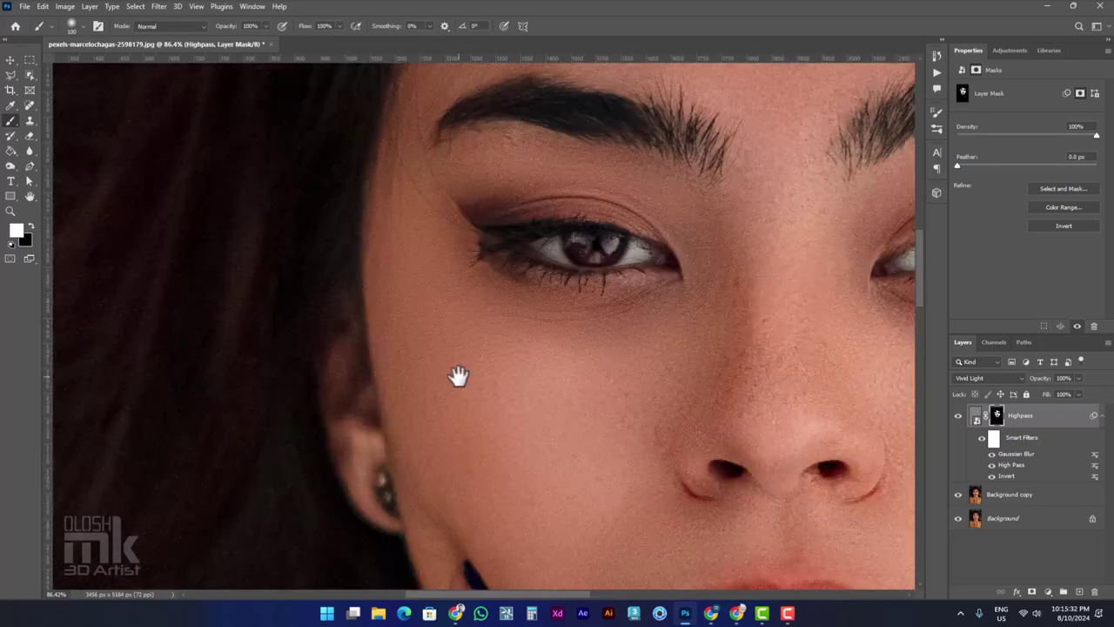
{"action": "scroll", "coordinate": [791, 524], "scroll_direction": "down", "scroll_amount": 3}
{"action": "scroll", "coordinate": [473, 415], "scroll_direction": "up", "scroll_amount": 3}
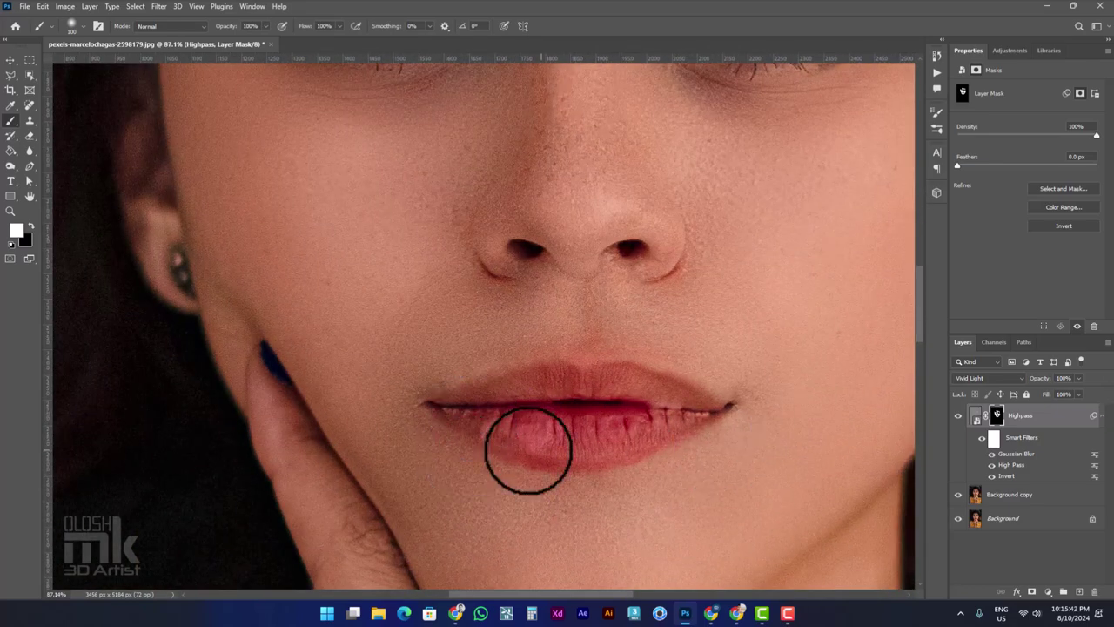
{"action": "scroll", "coordinate": [716, 510], "scroll_direction": "down", "scroll_amount": 3}
{"action": "left_click_drag", "start_coordinate": [716, 510], "coordinate": [591, 269]}
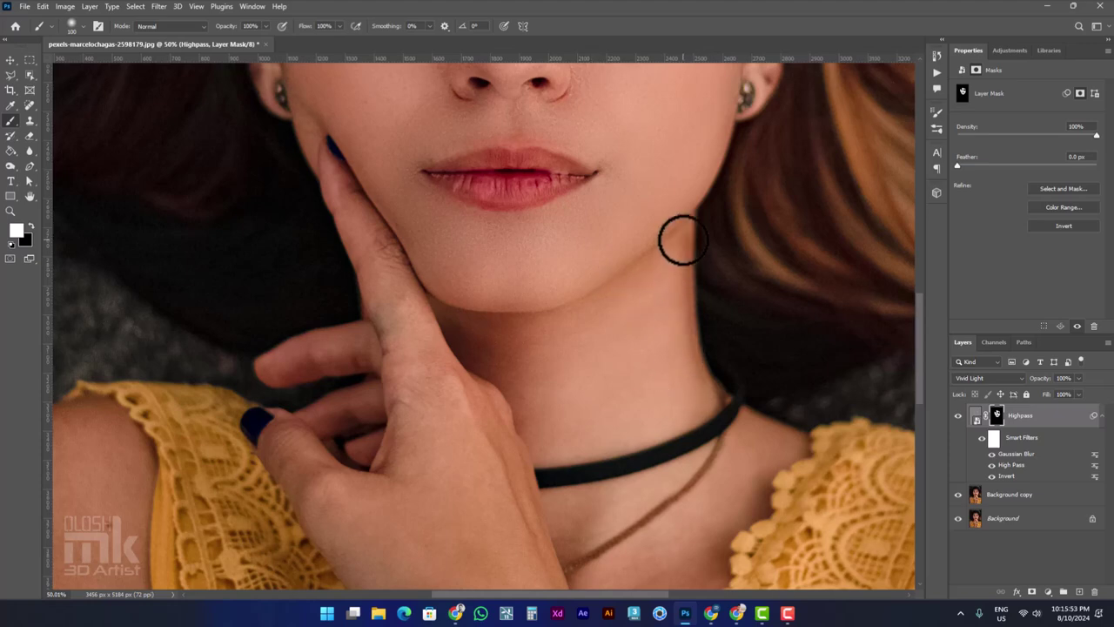
{"action": "scroll", "coordinate": [557, 404], "scroll_direction": "down", "scroll_amount": 2}
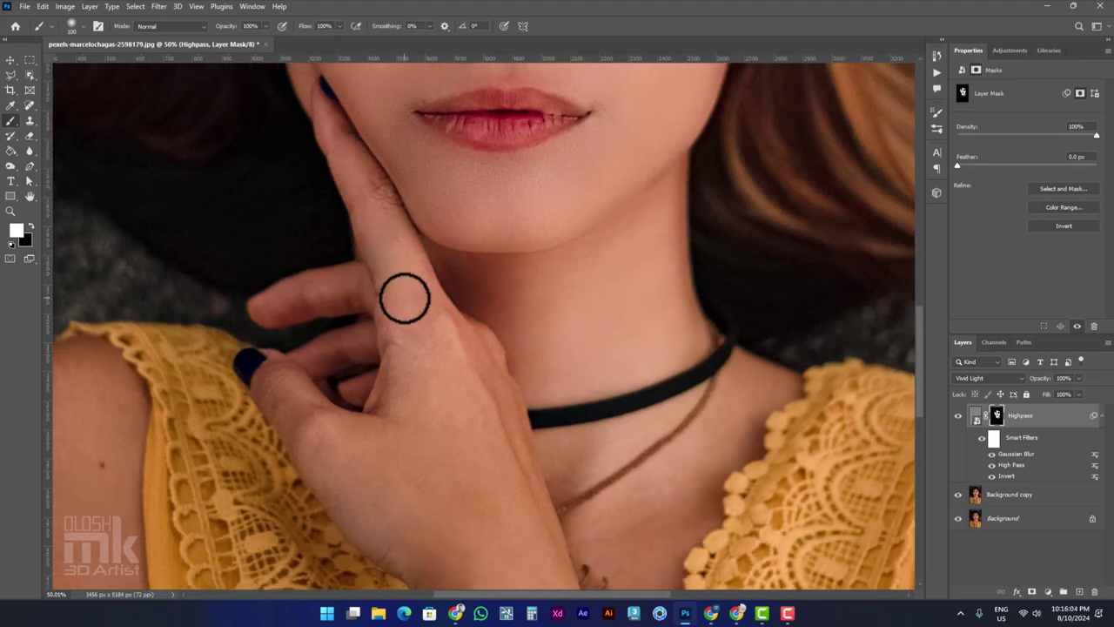
{"action": "mouse_move", "coordinate": [403, 298]}
{"action": "left_mouse_down"}
{"action": "mouse_move", "coordinate": [497, 112]}
{"action": "mouse_move", "coordinate": [355, 234]}
{"action": "mouse_move", "coordinate": [384, 267]}
{"action": "mouse_move", "coordinate": [392, 397]}
{"action": "left_mouse_up"}
{"action": "key", "text": "bracketright"}
{"action": "key", "text": "bracketright"}
{"action": "key", "text": "bracketright"}
{"action": "mouse_move", "coordinate": [728, 514]}
{"action": "left_mouse_down"}
{"action": "mouse_move", "coordinate": [750, 348]}
{"action": "mouse_move", "coordinate": [746, 473]}
{"action": "left_mouse_up"}
- Paint black to keep the necklace chain unsmoothed, then fit the image on screen
{"action": "key", "text": "bracketleft"}
{"action": "key", "text": "bracketleft"}
{"action": "key", "text": "bracketleft"}
{"action": "left_click", "coordinate": [30, 227]}
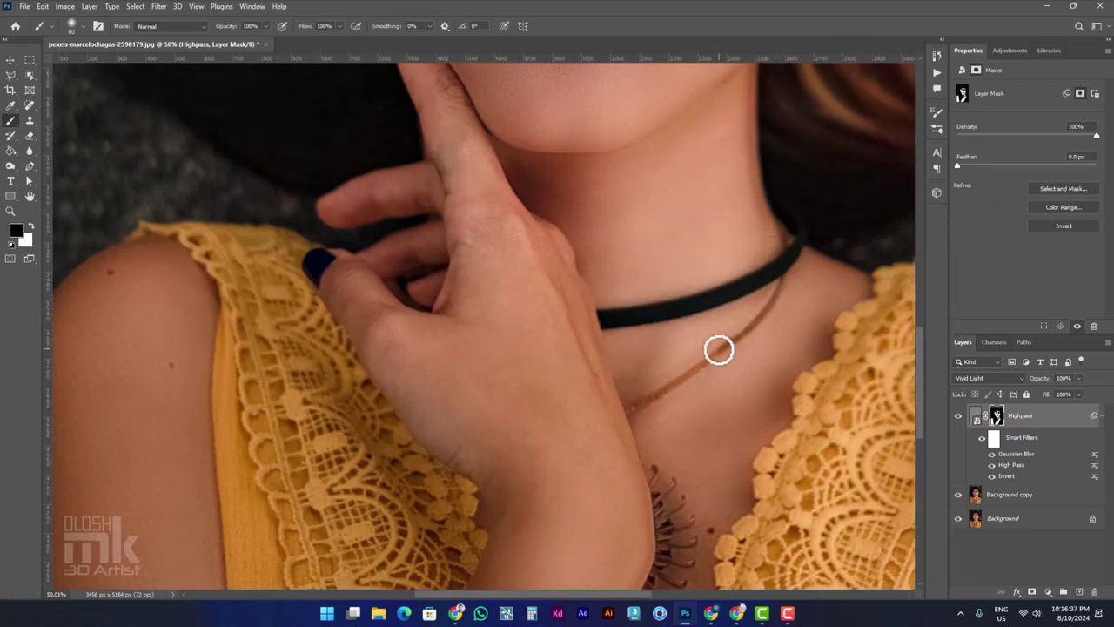
{"action": "key", "text": "ctrl+0"}
- Toggle the Highpass layer off and on to compare before and after
{"action": "left_click", "coordinate": [959, 418]}
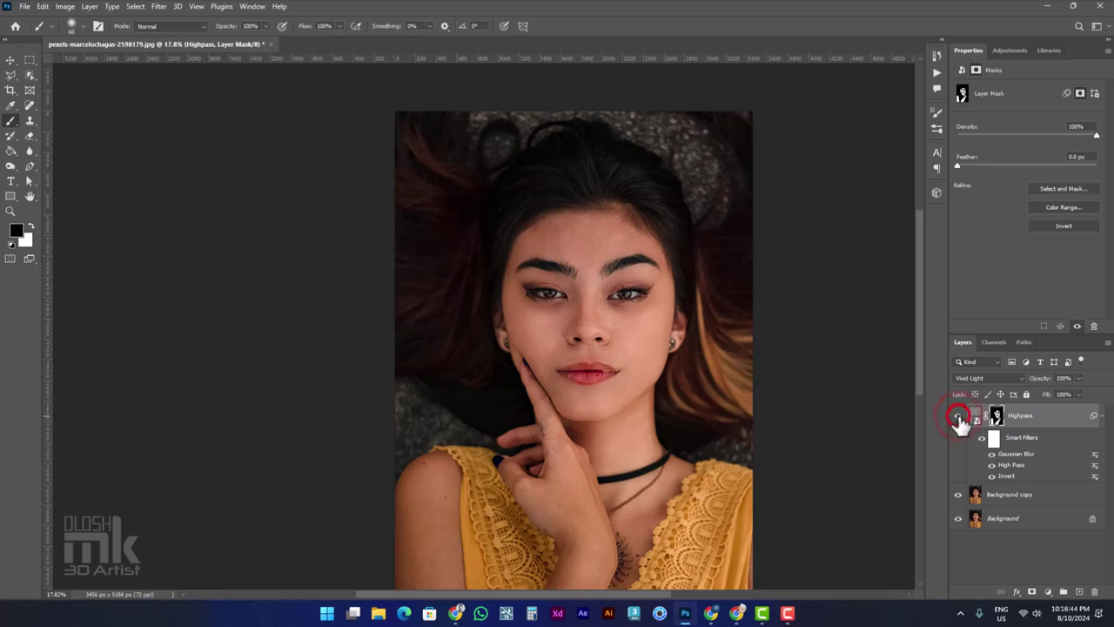
{"action": "left_click", "coordinate": [961, 418]}
{"action": "left_click", "coordinate": [1027, 416]}
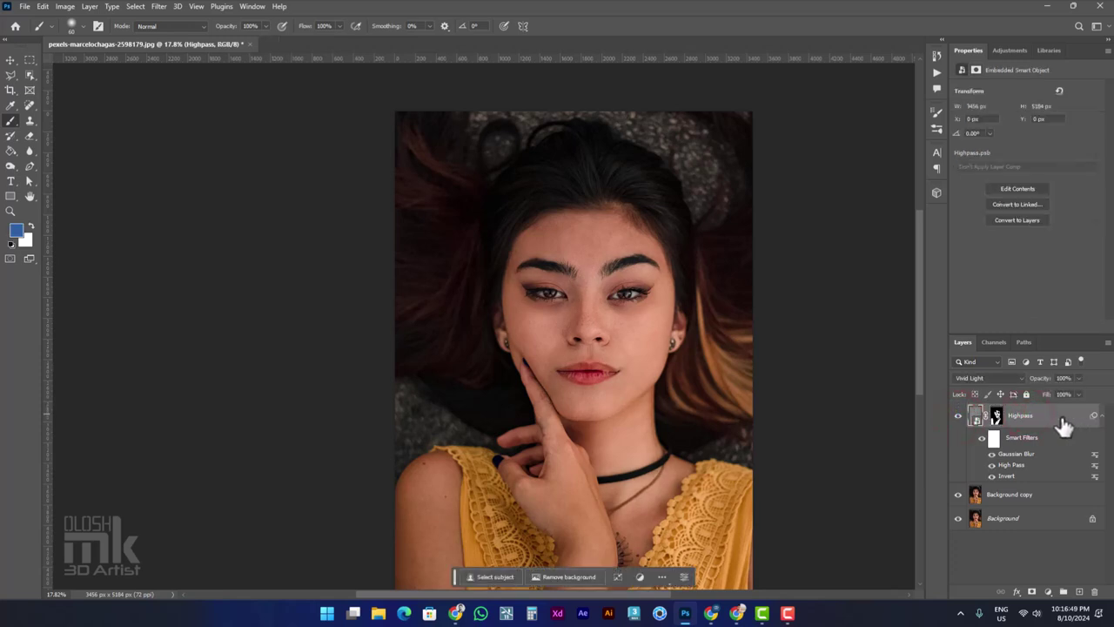
- Stamp all visible layers into a new top layer named 'Skin Retuch'
{"action": "left_click", "coordinate": [1032, 520], "text": "shift"}
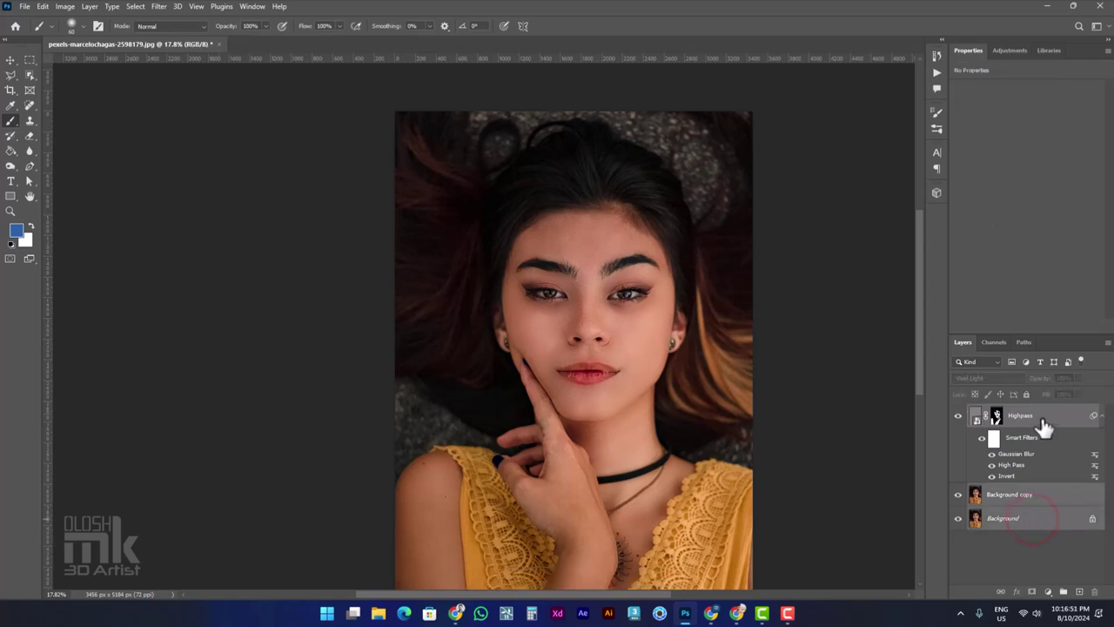
{"action": "key", "text": "ctrl+shift+alt+e"}
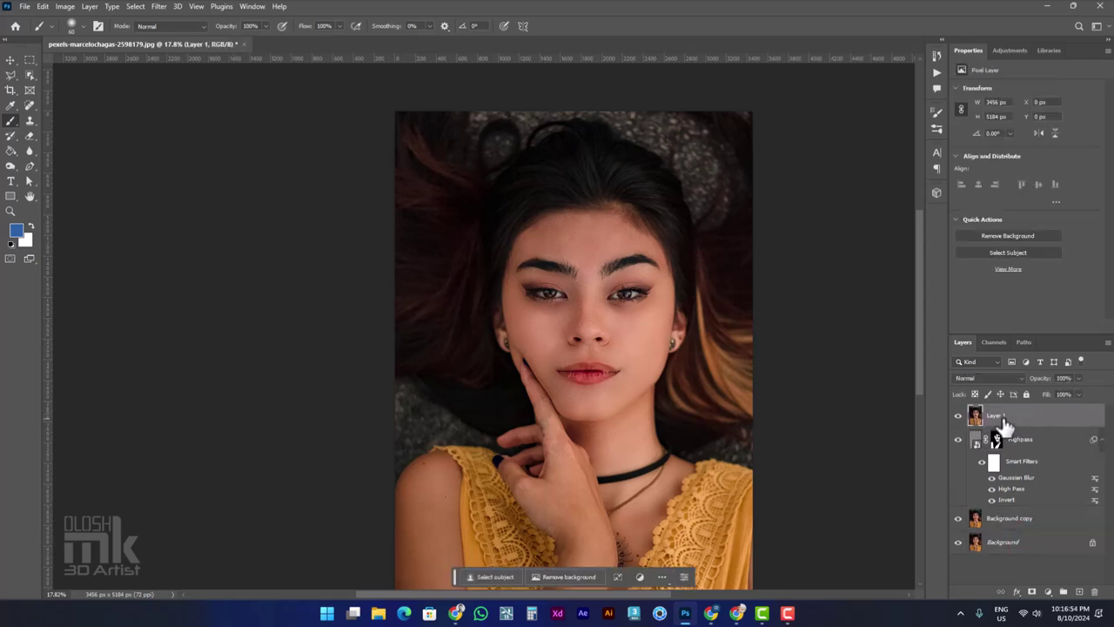
{"action": "double_click", "coordinate": [995, 416]}
{"action": "type", "text": "Skin"}
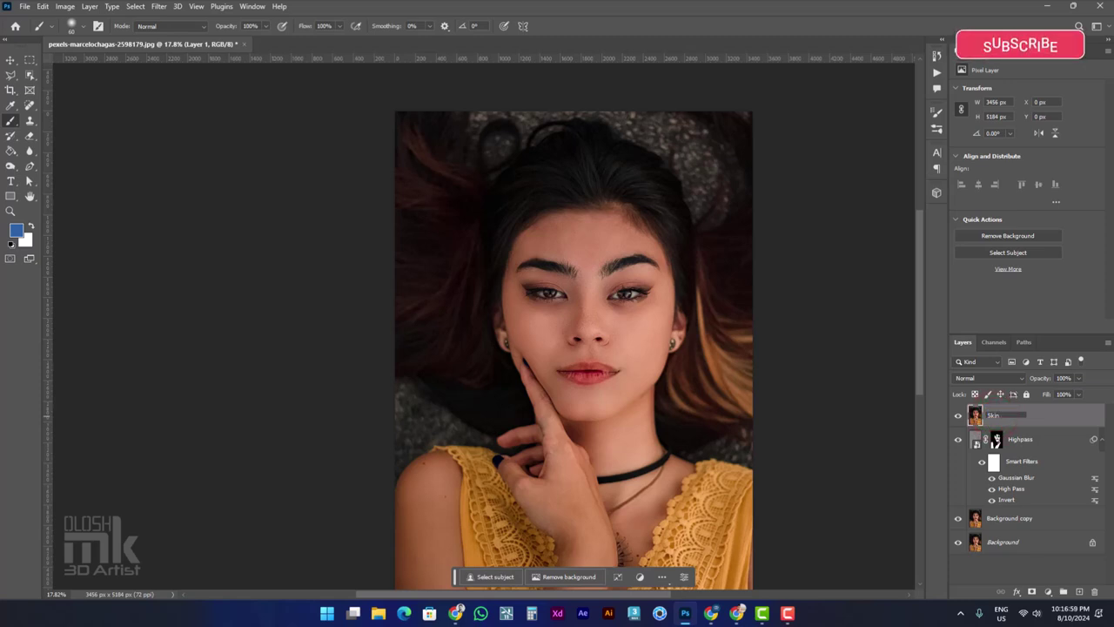
{"action": "type", "text": " Retuch"}
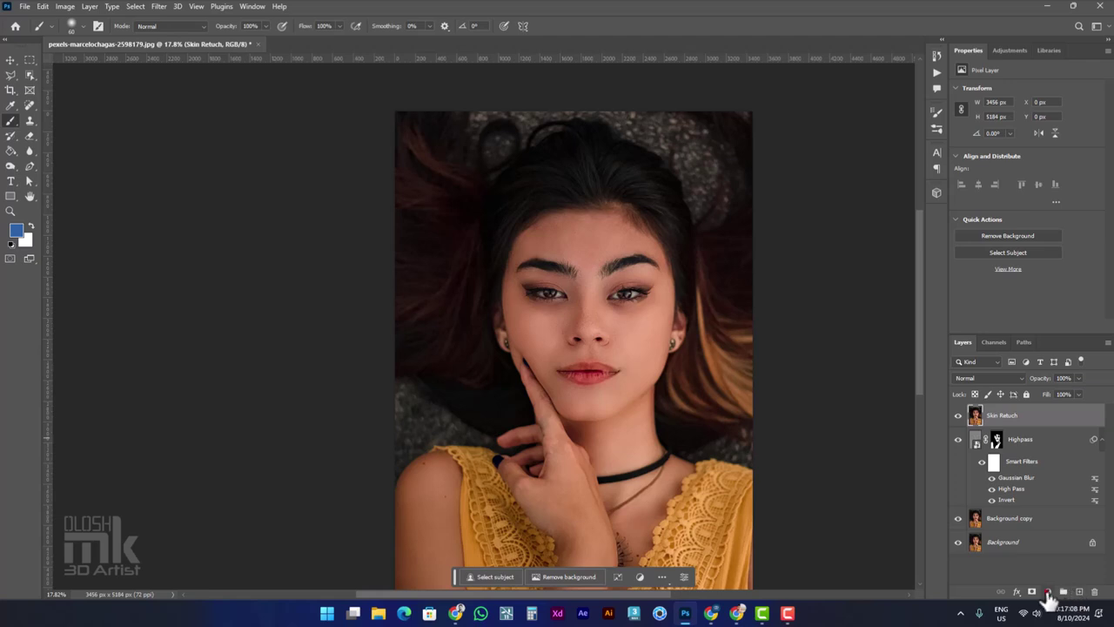
- Add a Curves adjustment with the curve raised to brighten, and begin renaming it Highlight
{"action": "left_click", "coordinate": [1048, 592]}
{"action": "left_click", "coordinate": [1049, 443]}
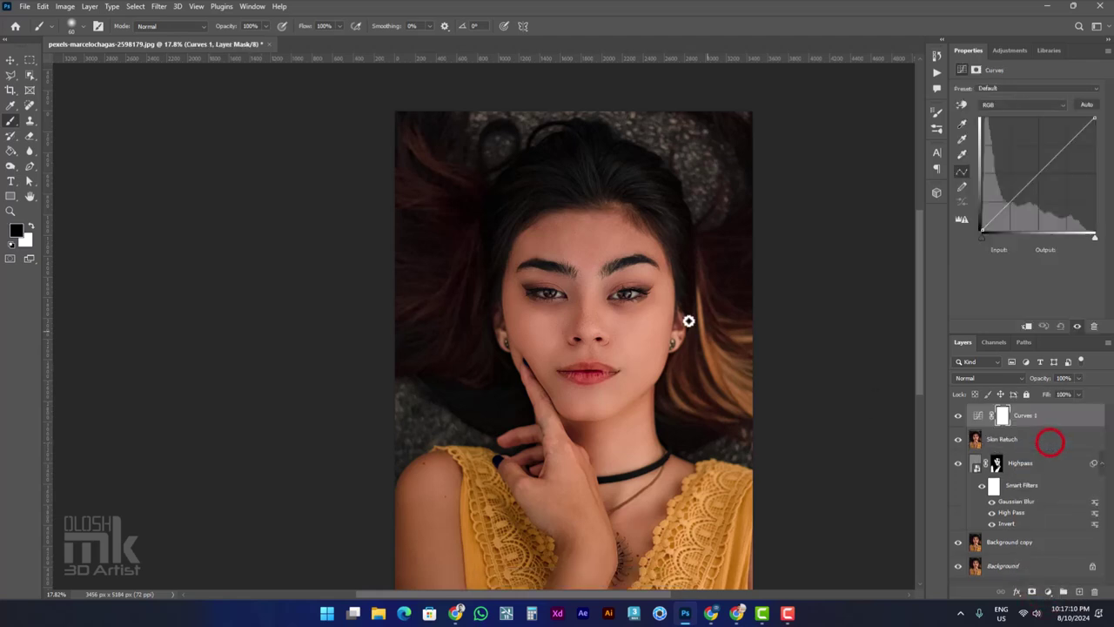
{"action": "mouse_move", "coordinate": [1051, 162]}
{"action": "left_mouse_down"}
{"action": "mouse_move", "coordinate": [1035, 134]}
{"action": "mouse_move", "coordinate": [1018, 155]}
{"action": "left_mouse_up"}
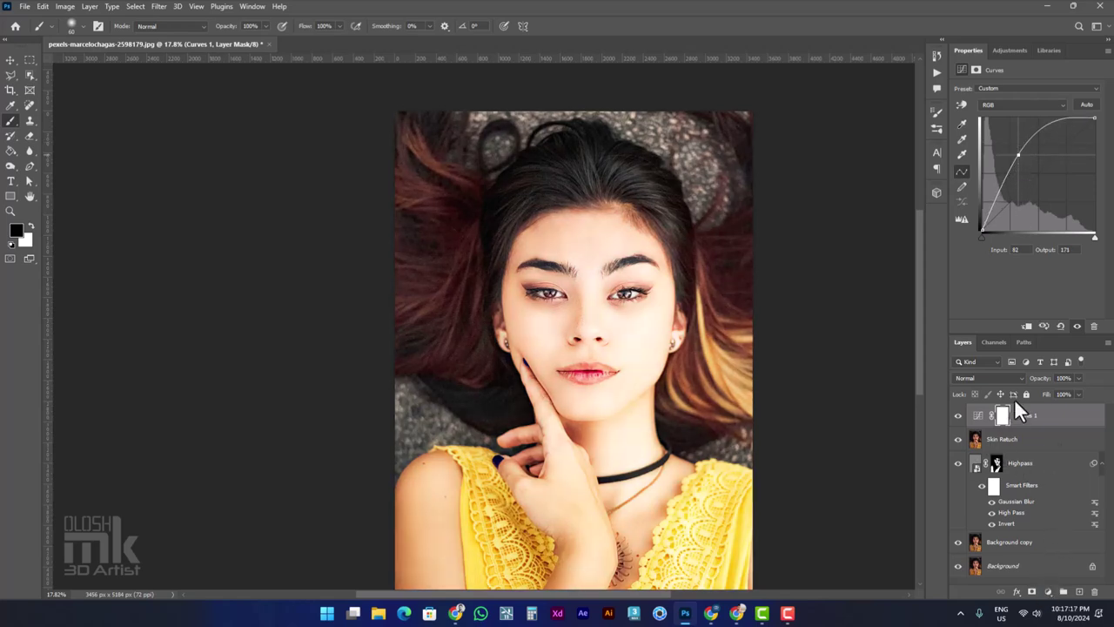
{"action": "double_click", "coordinate": [1027, 416]}
{"action": "type", "text": "Highlight"}
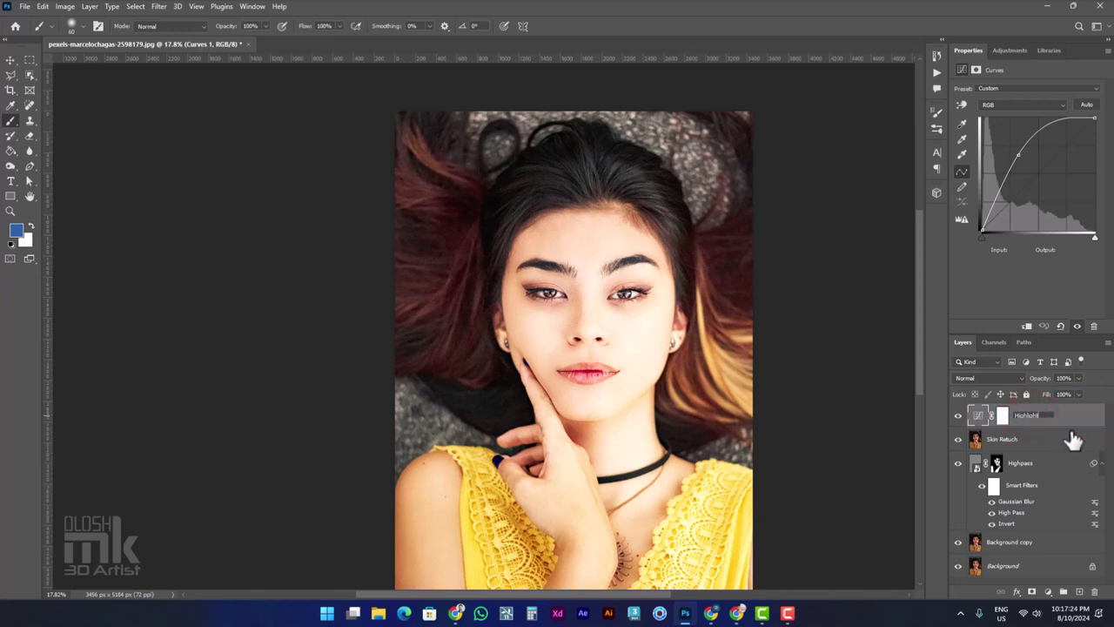
- Invert the Highlight mask to black and paint a white glow on the left cheek with a 100 brush
{"action": "left_click", "coordinate": [1003, 418]}
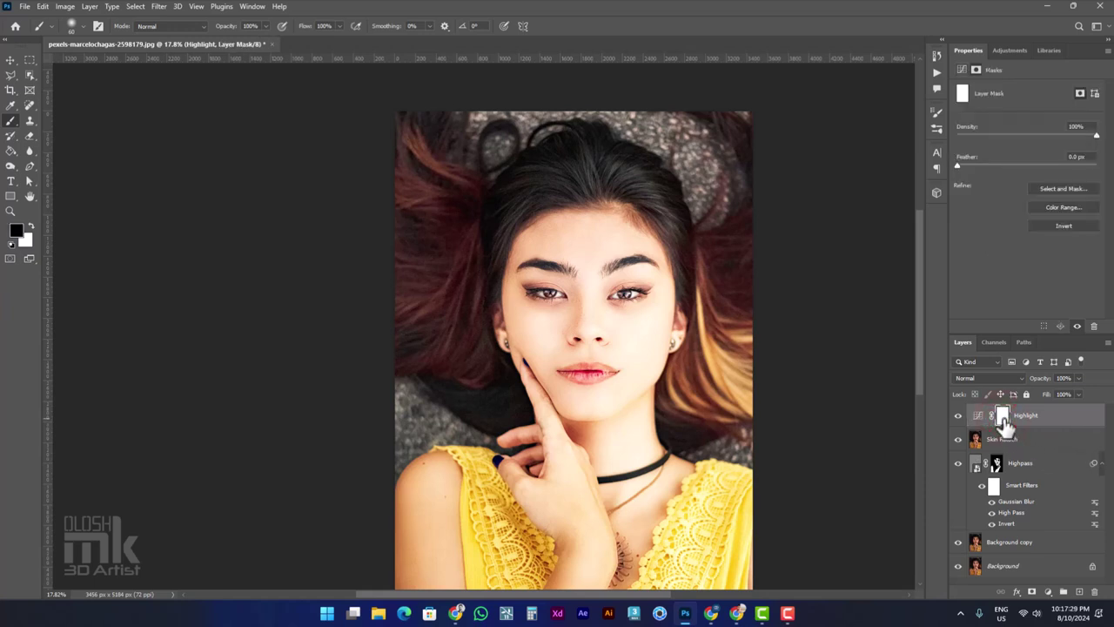
{"action": "key", "text": "ctrl+i"}
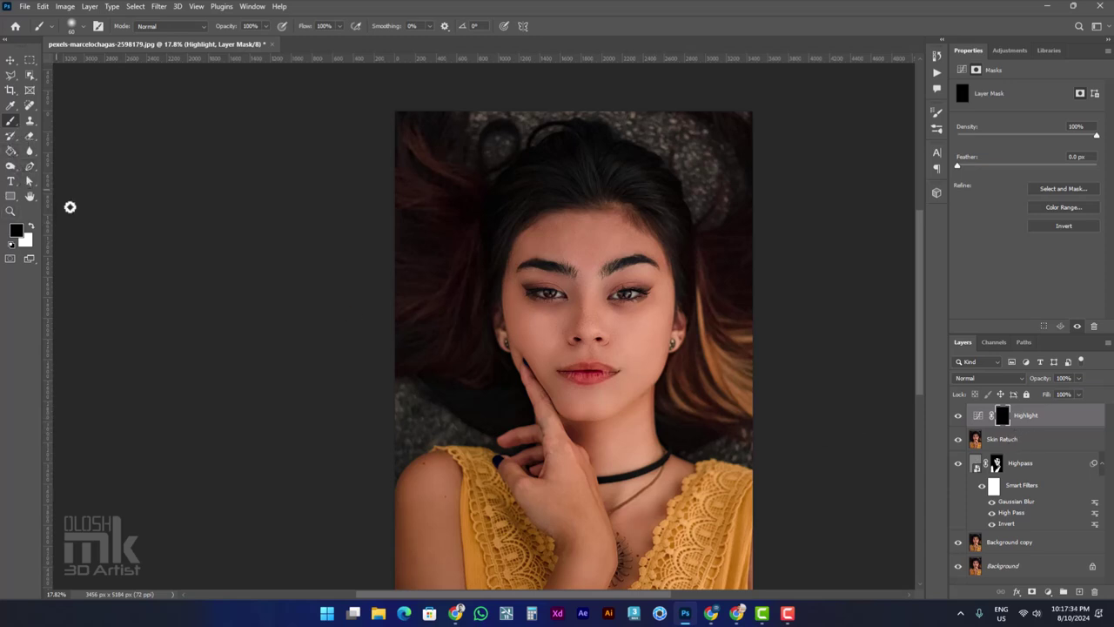
{"action": "left_click", "coordinate": [31, 226]}
{"action": "scroll", "coordinate": [567, 305], "scroll_direction": "up", "scroll_amount": 2}
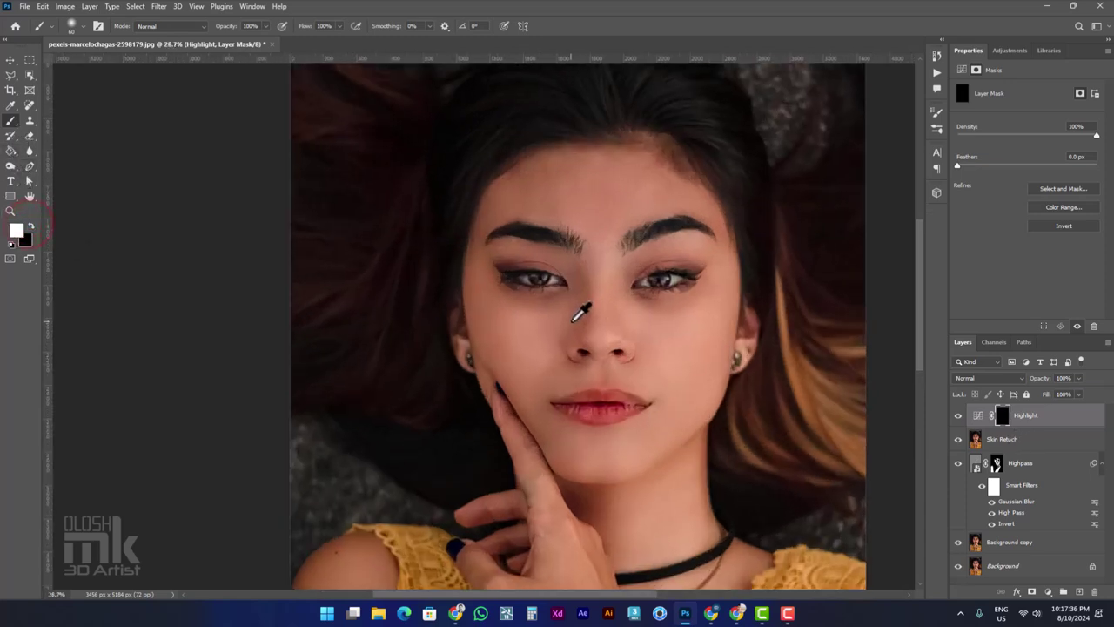
{"action": "scroll", "coordinate": [576, 315], "scroll_direction": "up", "scroll_amount": 2}
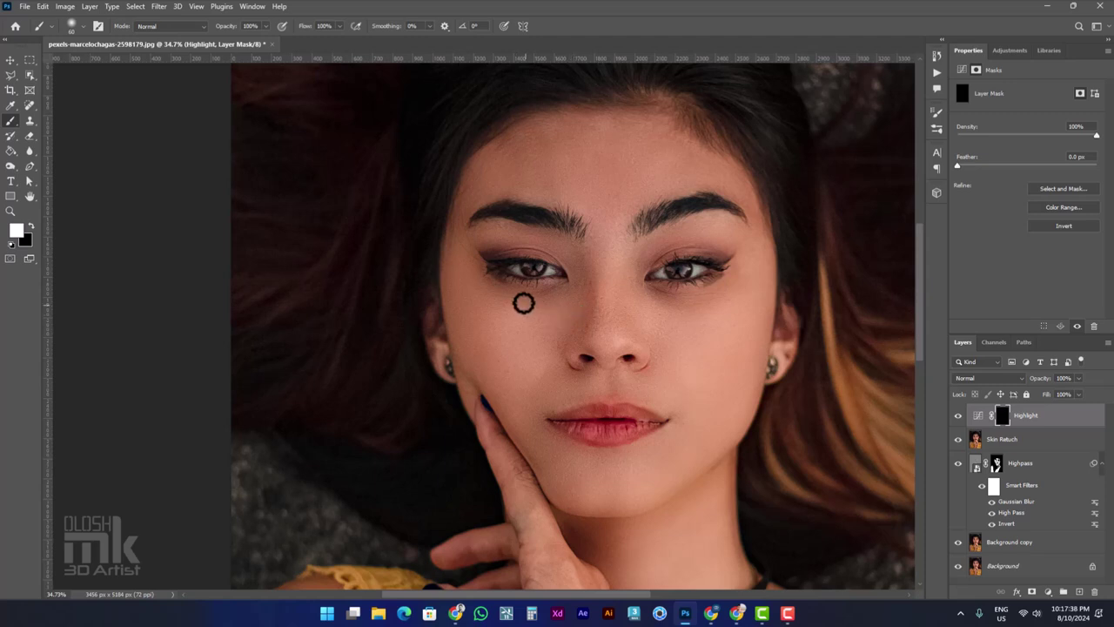
{"action": "key", "text": "bracketright"}
{"action": "key", "text": "bracketright"}
{"action": "key", "text": "bracketright"}
{"action": "key", "text": "bracketright"}
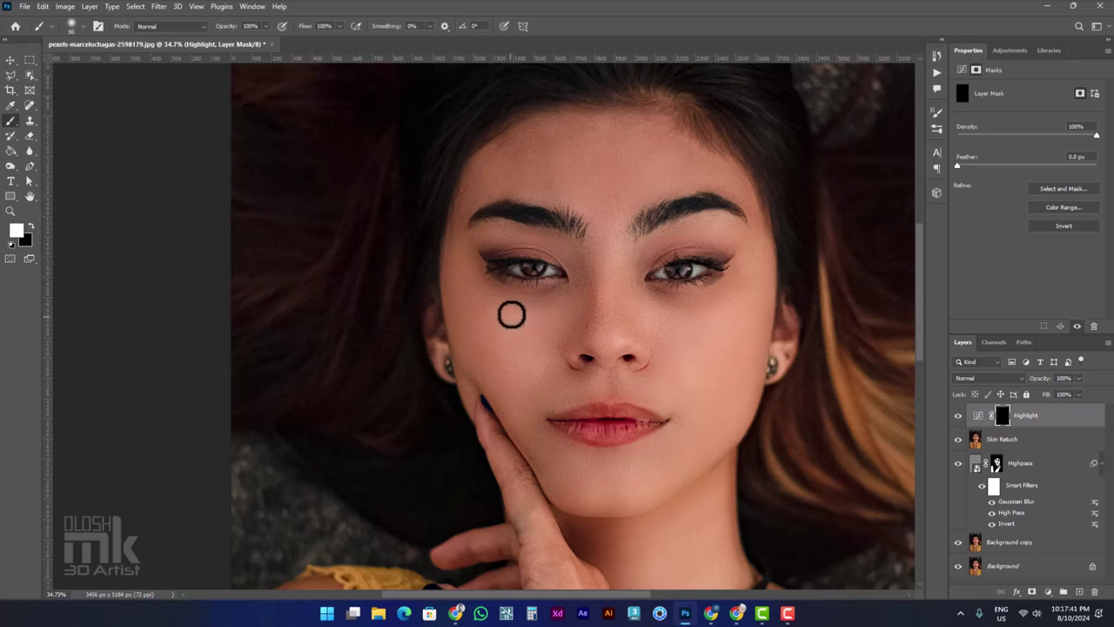
{"action": "left_click_drag", "start_coordinate": [511, 310], "coordinate": [514, 311]}
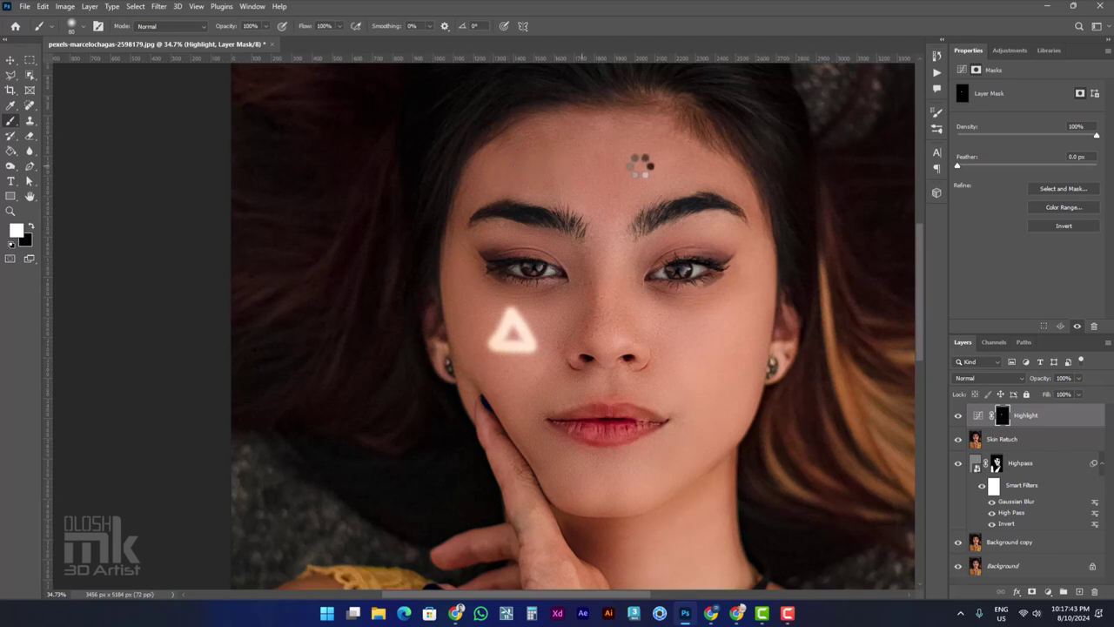
- Paint highlights from forehead to nose tip, on the chin and on the right cheek
{"action": "left_click", "coordinate": [602, 242]}
{"action": "left_click", "coordinate": [607, 232]}
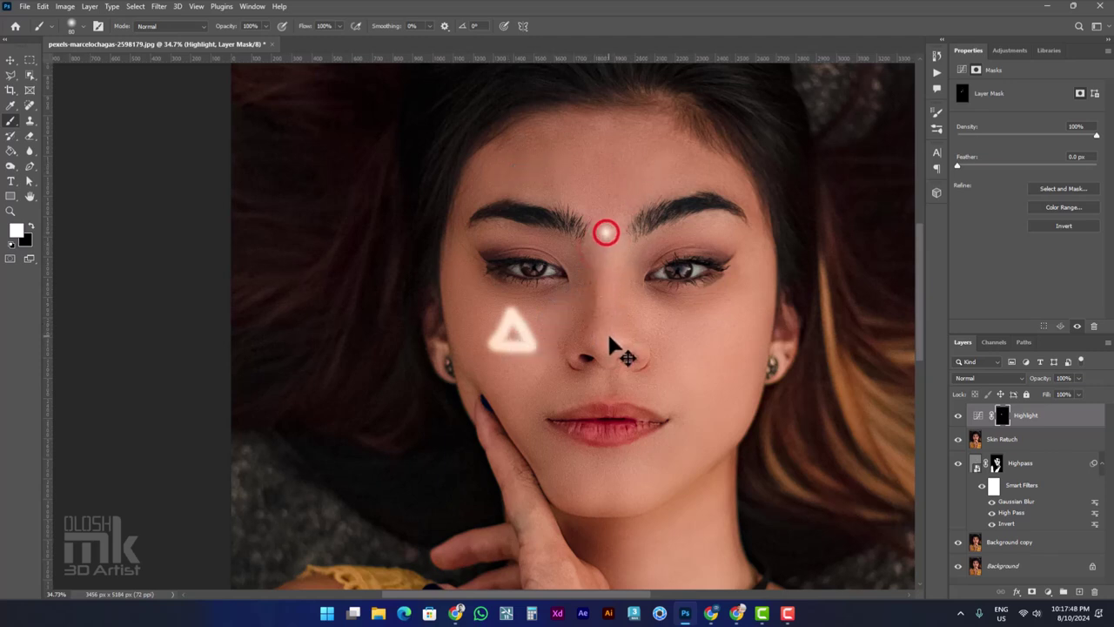
{"action": "left_click", "coordinate": [607, 338], "text": "shift"}
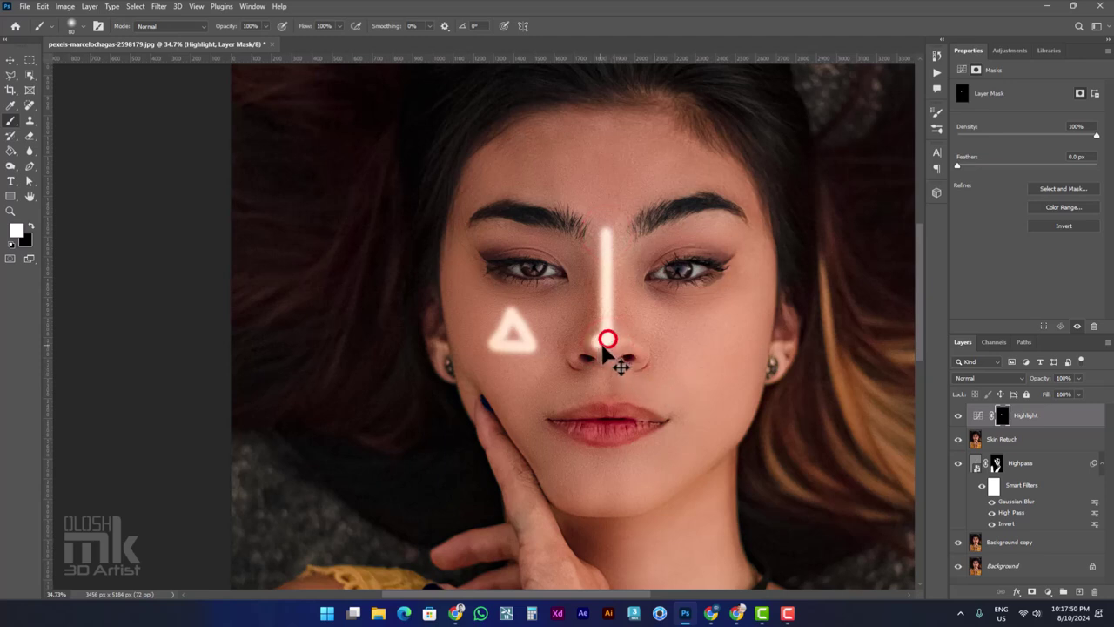
{"action": "left_click_drag", "start_coordinate": [607, 340], "coordinate": [618, 342]}
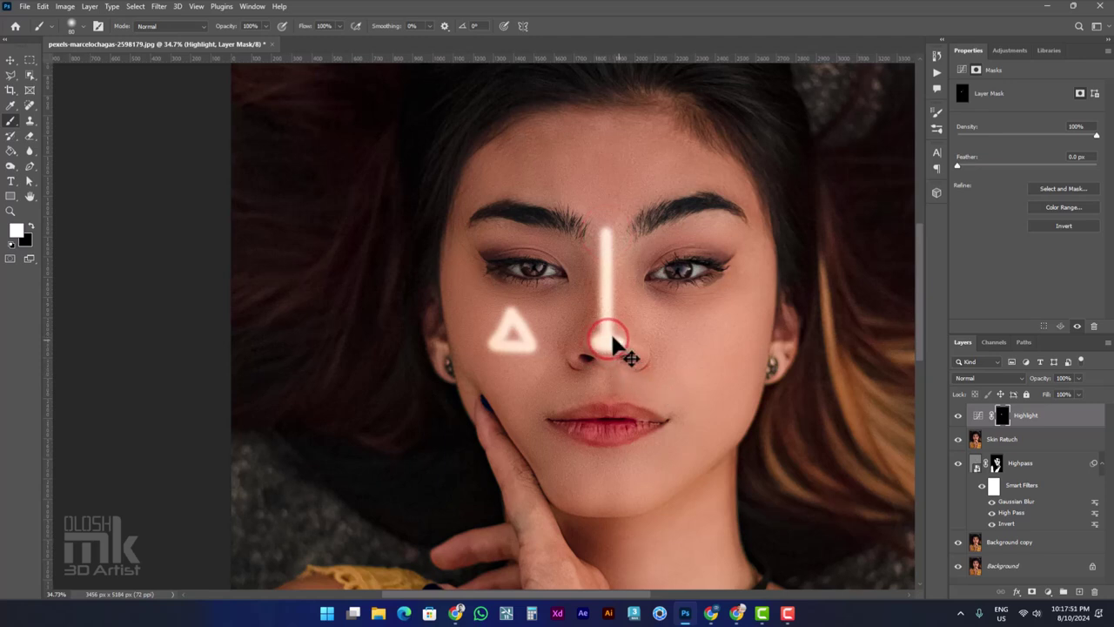
{"action": "left_click", "coordinate": [573, 486]}
{"action": "mouse_move", "coordinate": [638, 485]}
{"action": "left_mouse_down"}
{"action": "mouse_move", "coordinate": [609, 467]}
{"action": "mouse_move", "coordinate": [572, 480]}
{"action": "mouse_move", "coordinate": [624, 479]}
{"action": "left_mouse_up"}
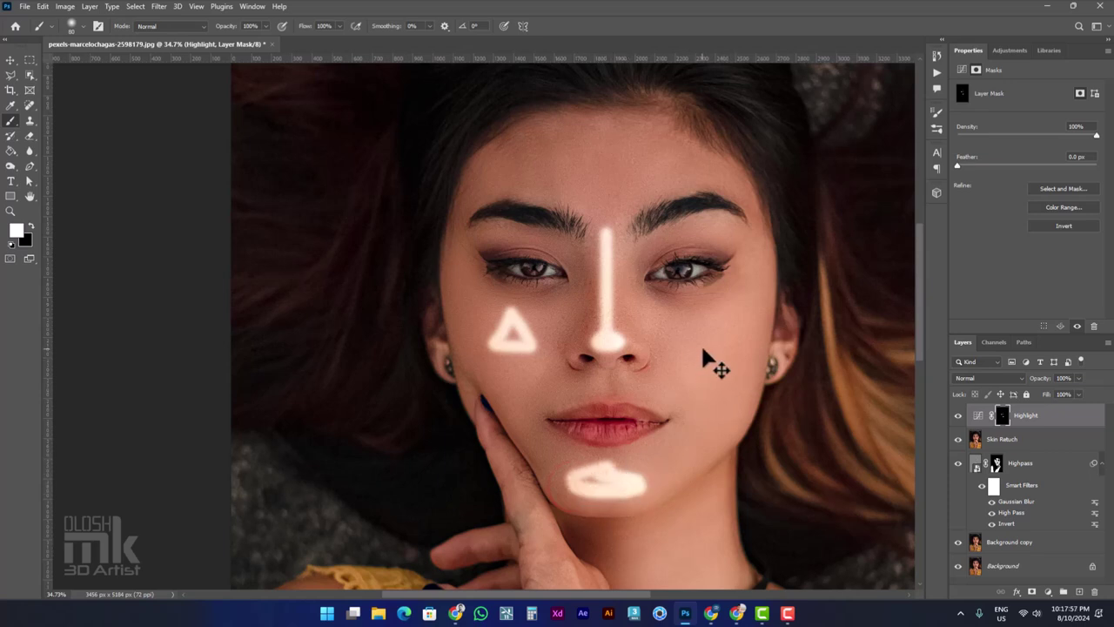
{"action": "mouse_move", "coordinate": [696, 355]}
{"action": "left_mouse_down"}
{"action": "mouse_move", "coordinate": [729, 331]}
{"action": "mouse_move", "coordinate": [724, 360]}
{"action": "left_mouse_up"}
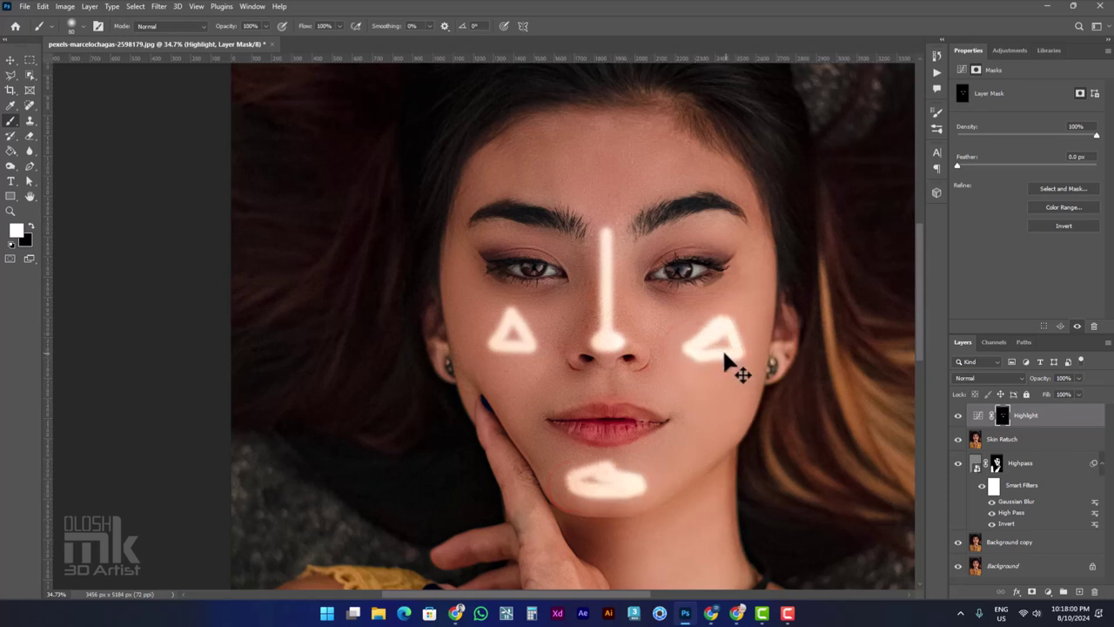
- Paint two diagonal highlight strokes on the forehead, removing a stray dot
{"action": "left_click", "coordinate": [539, 130]}
{"action": "left_click_drag", "start_coordinate": [540, 131], "coordinate": [505, 183]}
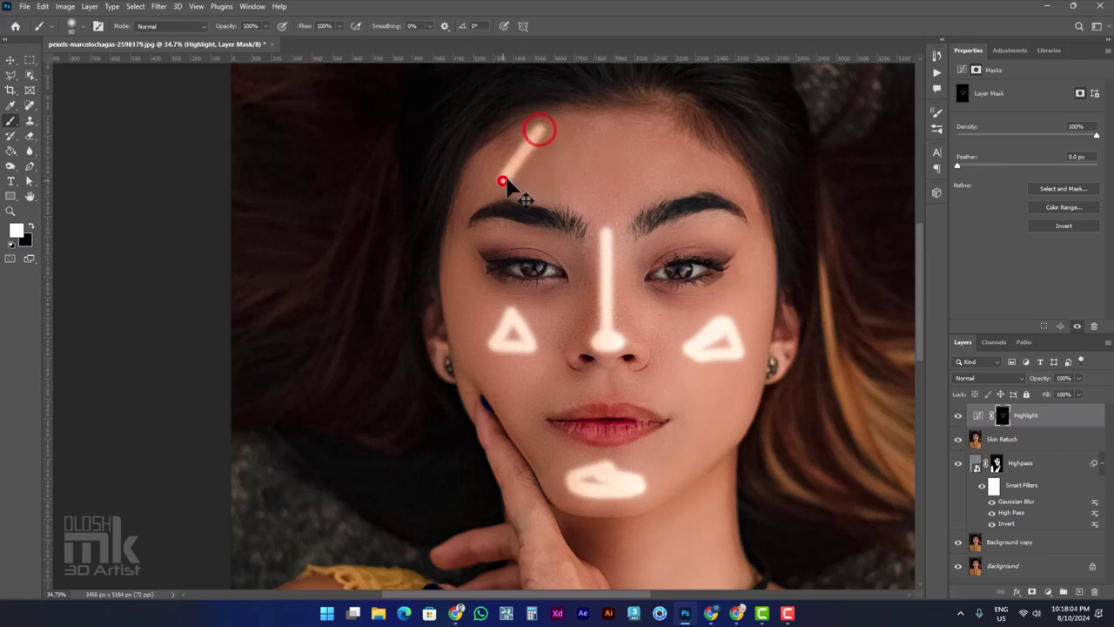
{"action": "left_click_drag", "start_coordinate": [555, 137], "coordinate": [533, 178]}
{"action": "left_click", "coordinate": [694, 148]}
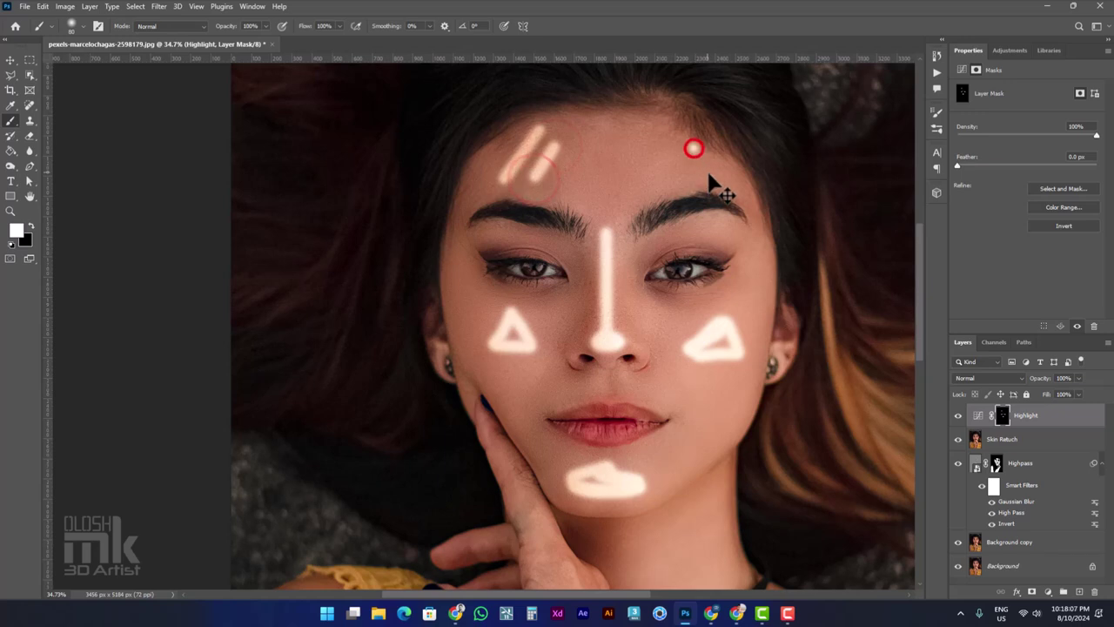
{"action": "key", "text": "ctrl+z"}
- Paint out the right-cheek triangle highlight with a large black brush
{"action": "left_click", "coordinate": [16, 230]}
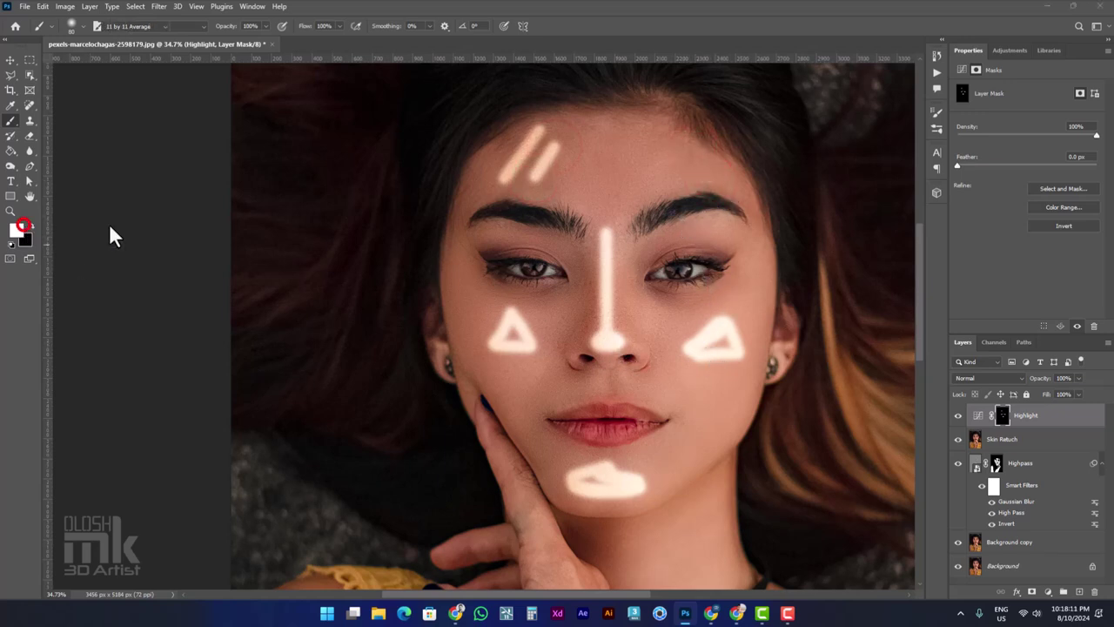
{"action": "left_click", "coordinate": [1030, 225]}
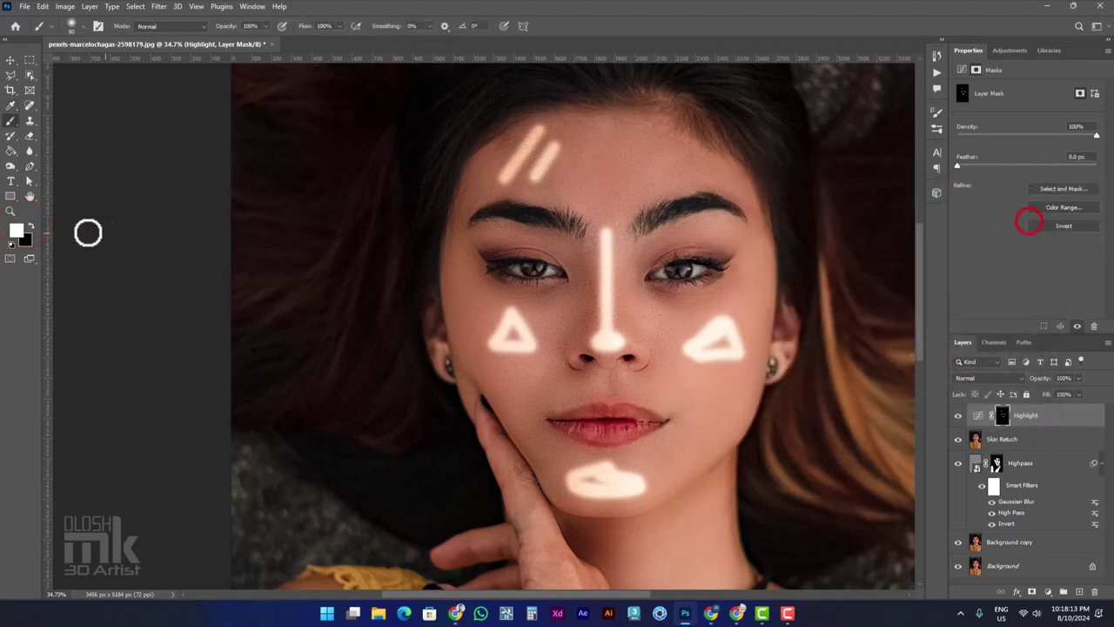
{"action": "left_click", "coordinate": [31, 225]}
{"action": "key", "text": "bracketright"}
{"action": "key", "text": "bracketright"}
{"action": "key", "text": "bracketright"}
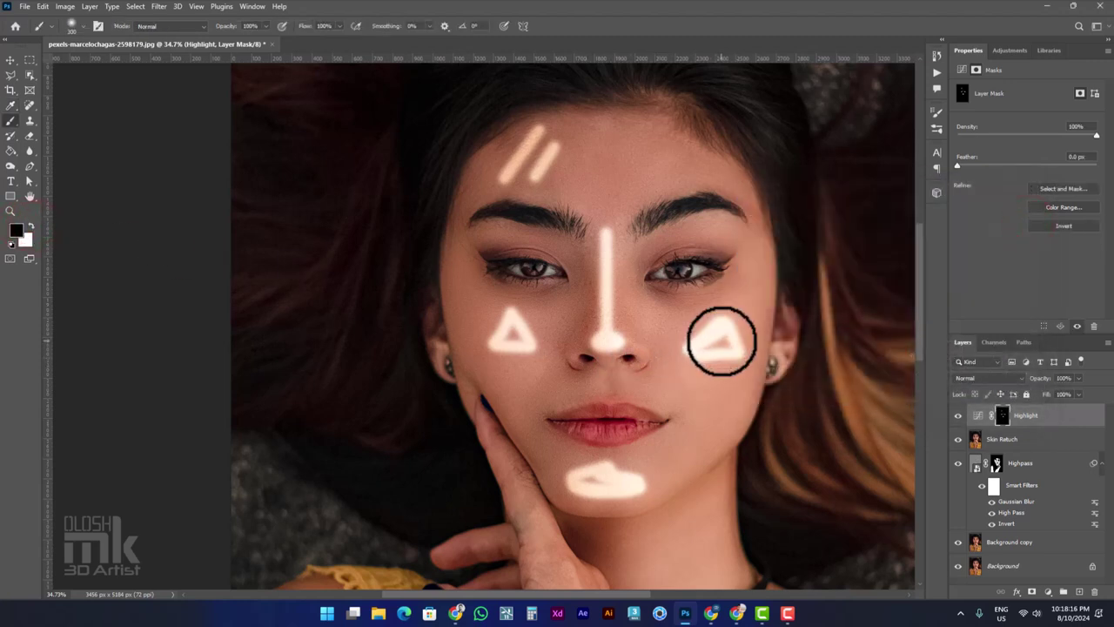
{"action": "left_click", "coordinate": [721, 338]}
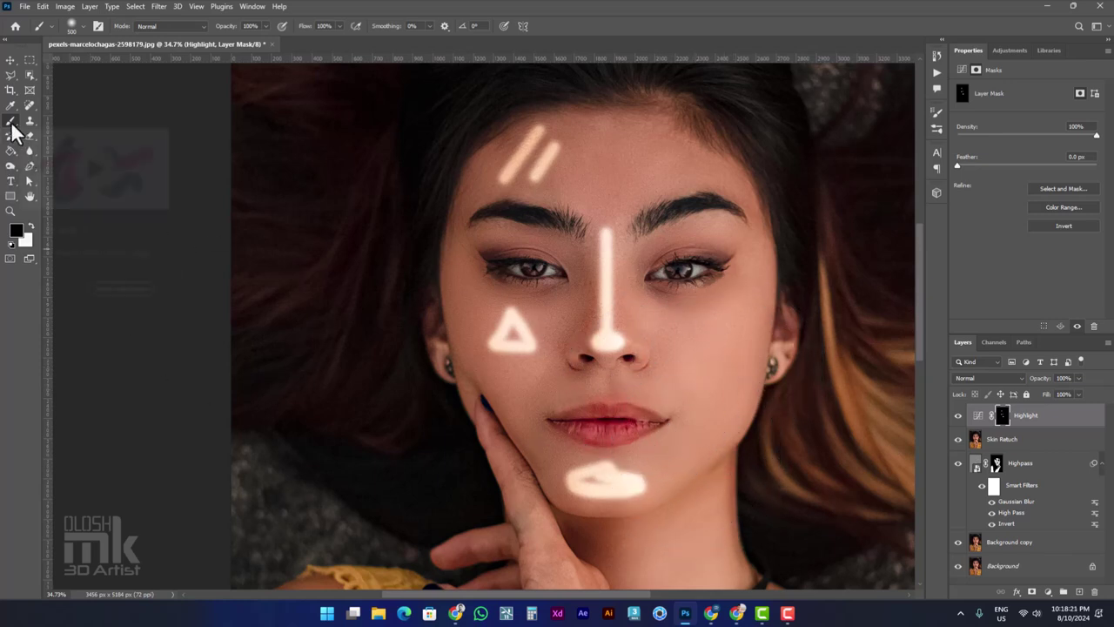
- With a smaller white brush, add a short highlight at the left eyelid's inner end
{"action": "left_click", "coordinate": [31, 227]}
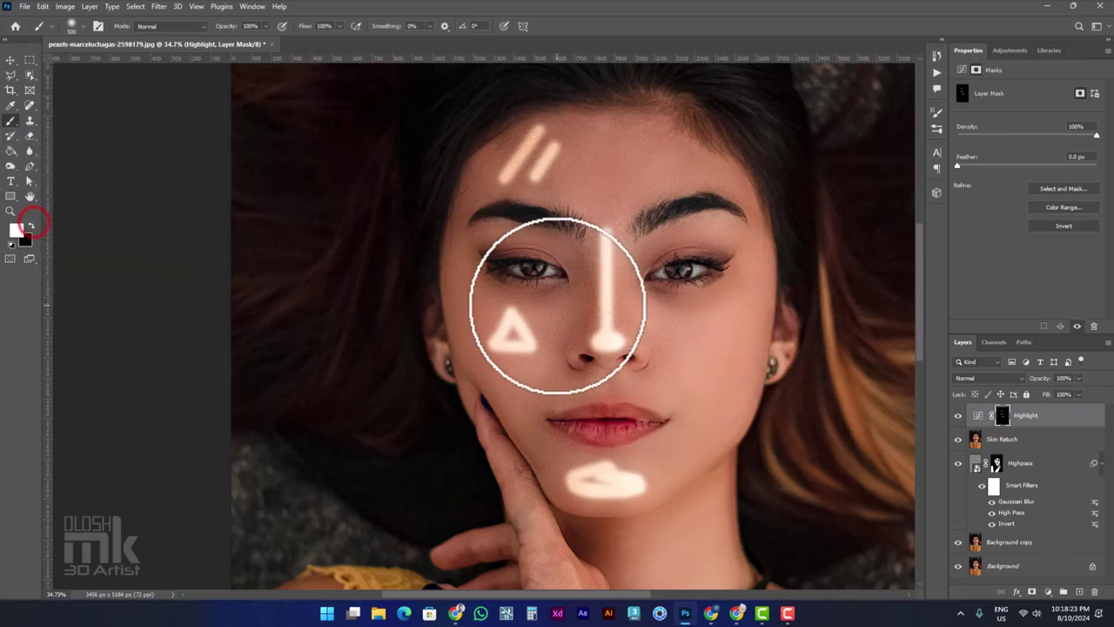
{"action": "key", "text": "bracketleft"}
{"action": "key", "text": "bracketleft"}
{"action": "key", "text": "bracketleft"}
{"action": "key", "text": "bracketleft"}
{"action": "key", "text": "bracketleft"}
{"action": "key", "text": "bracketleft"}
{"action": "key", "text": "bracketleft"}
{"action": "key", "text": "bracketleft"}
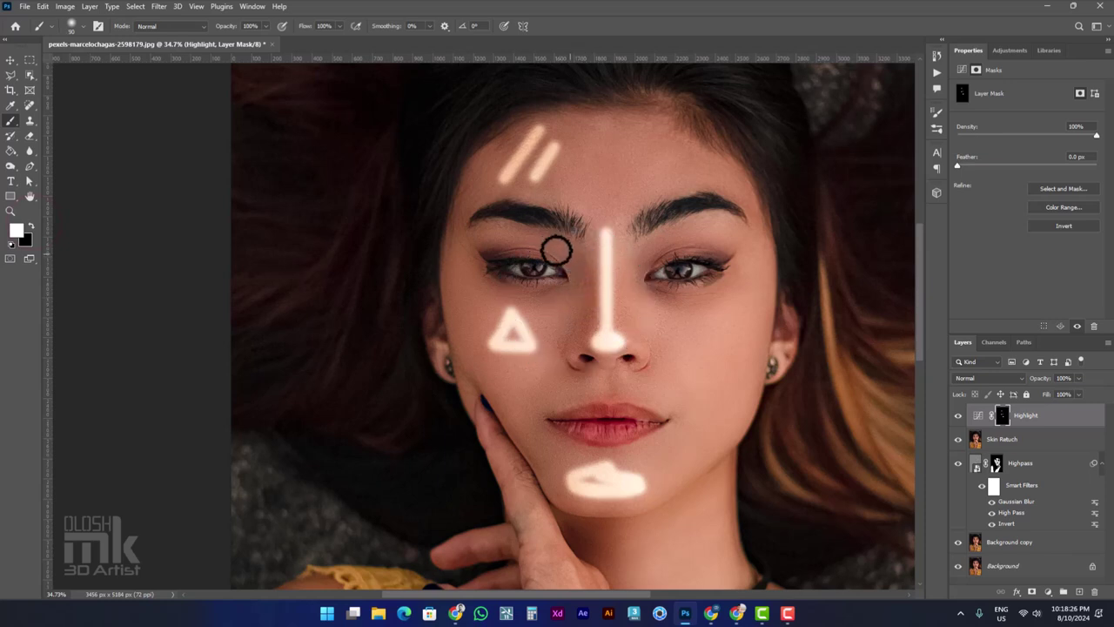
{"action": "left_click_drag", "start_coordinate": [494, 240], "coordinate": [569, 257]}
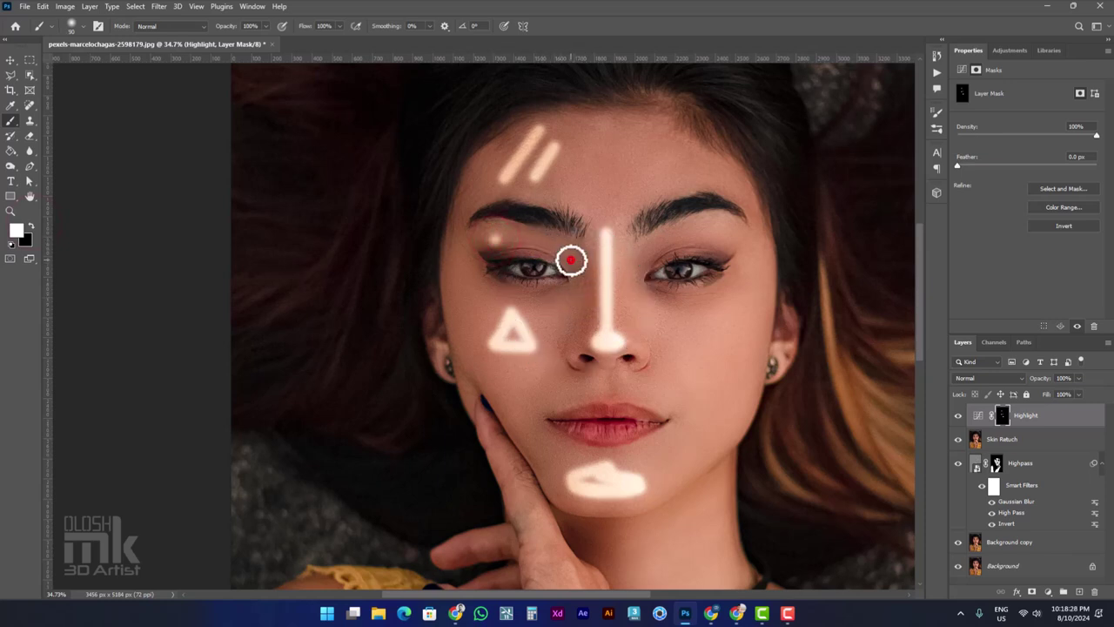
{"action": "key", "text": "ctrl+z"}
{"action": "mouse_move", "coordinate": [497, 236]}
{"action": "left_mouse_down"}
{"action": "mouse_move", "coordinate": [522, 236]}
{"action": "mouse_move", "coordinate": [578, 285]}
{"action": "mouse_move", "coordinate": [576, 373]}
{"action": "left_mouse_up"}
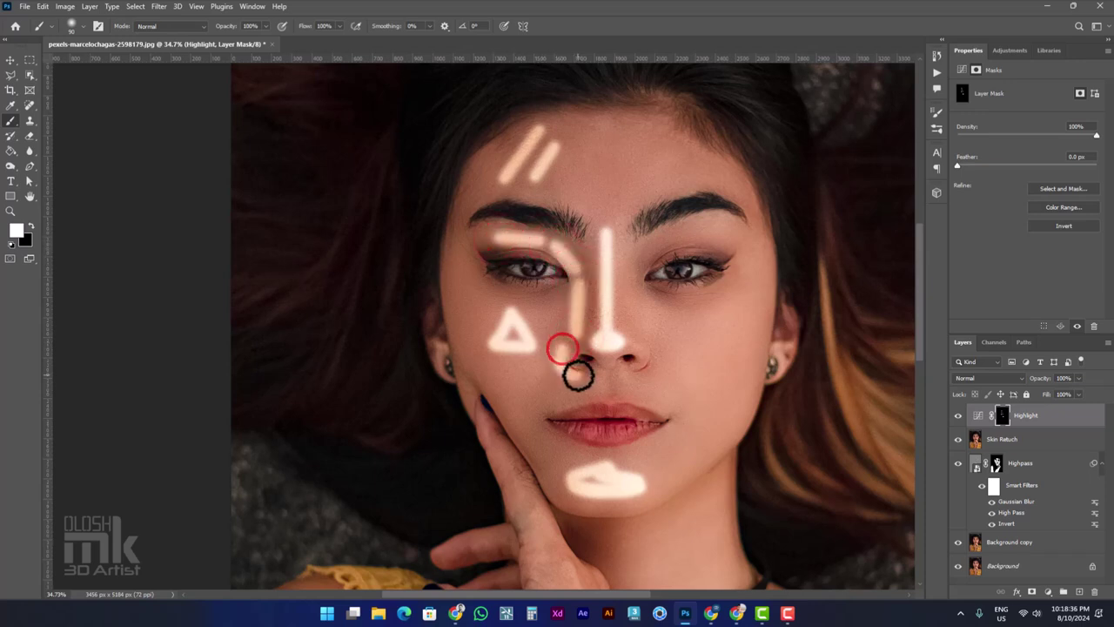
{"action": "left_click", "coordinate": [1048, 591]}
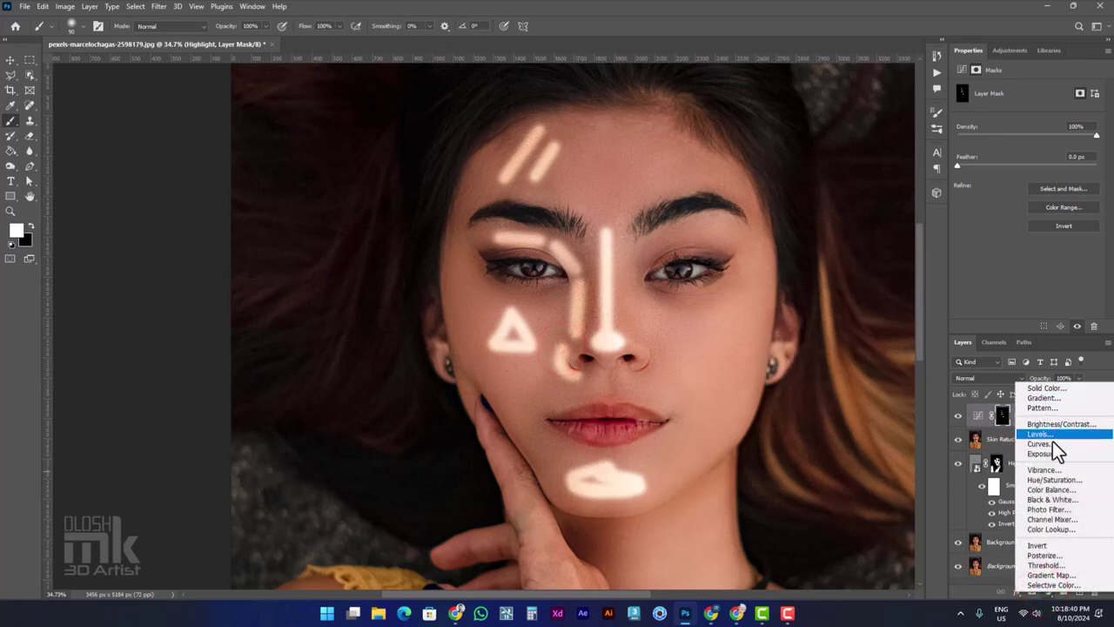
- Add a darkening Curves layer named Depth and invert its mask to black to hide it
{"action": "left_click", "coordinate": [1051, 444]}
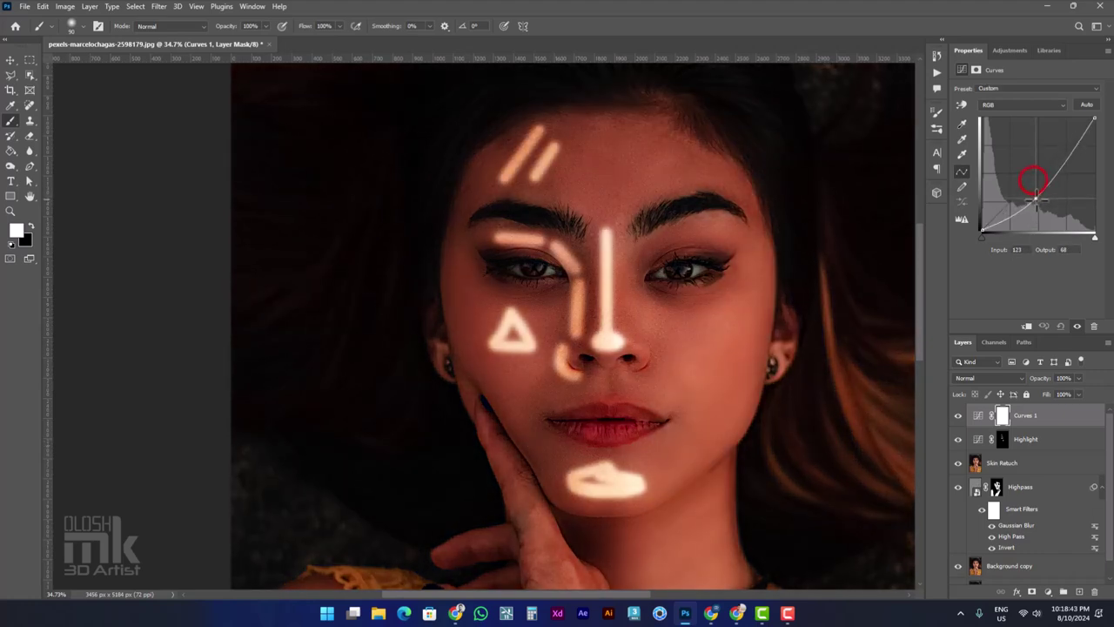
{"action": "left_click_drag", "start_coordinate": [1032, 181], "coordinate": [1042, 198]}
{"action": "left_click", "coordinate": [1064, 166]}
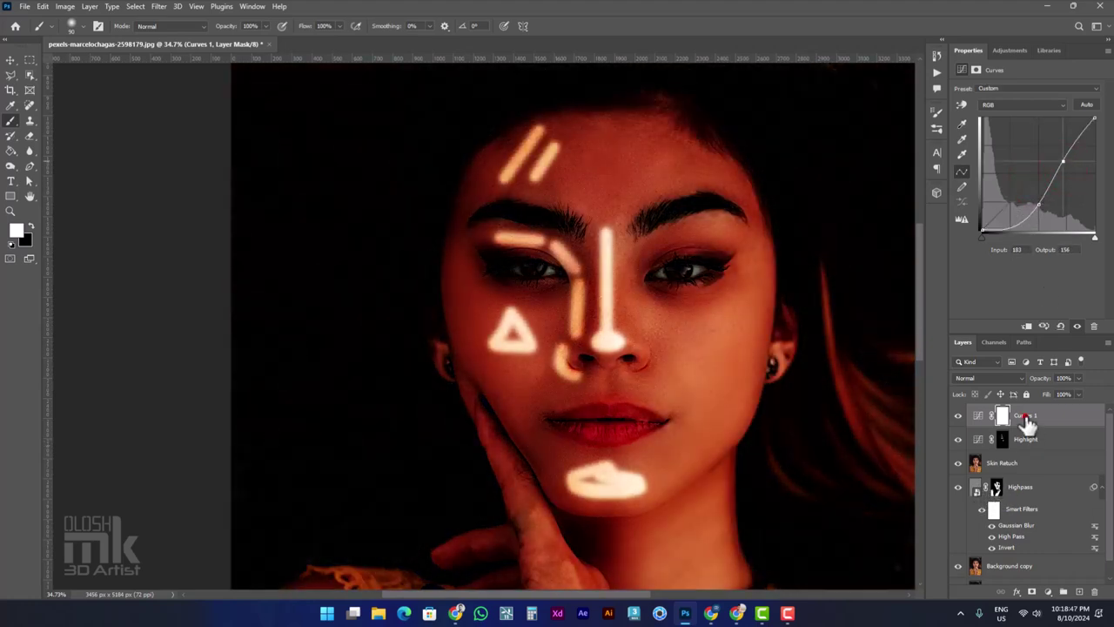
{"action": "double_click", "coordinate": [1025, 415]}
{"action": "type", "text": "Depth"}
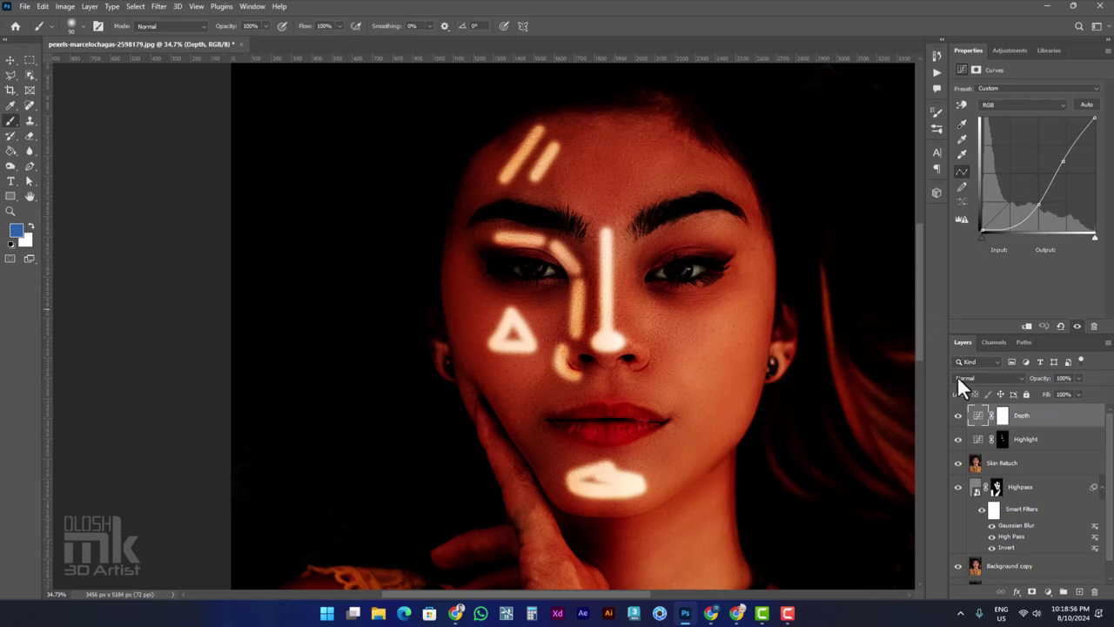
{"action": "left_click", "coordinate": [1001, 415]}
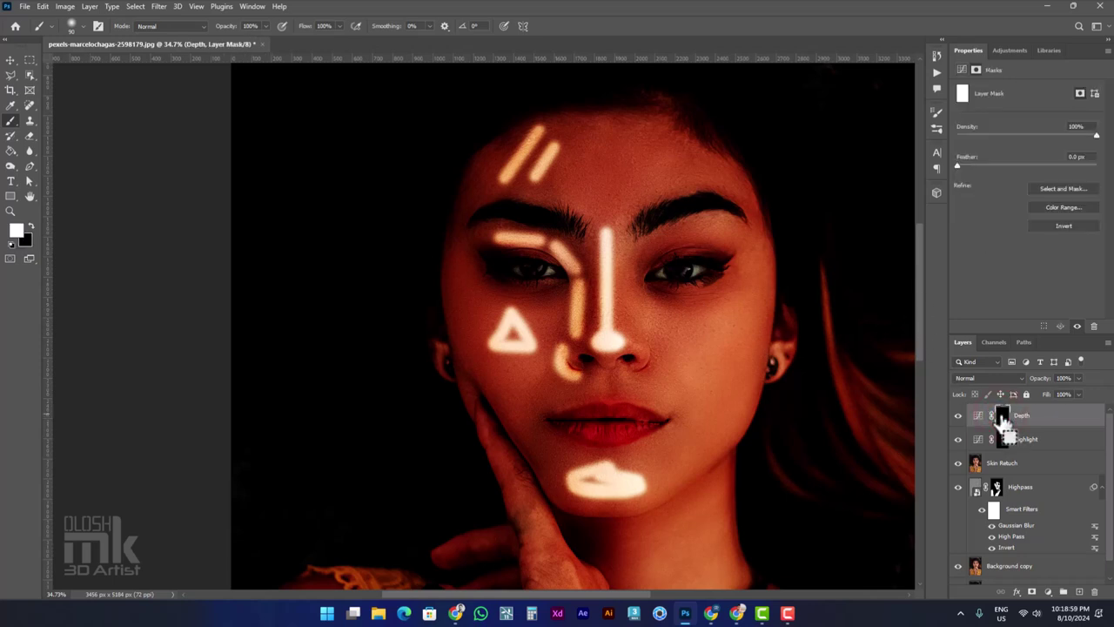
{"action": "key", "text": "ctrl+i"}
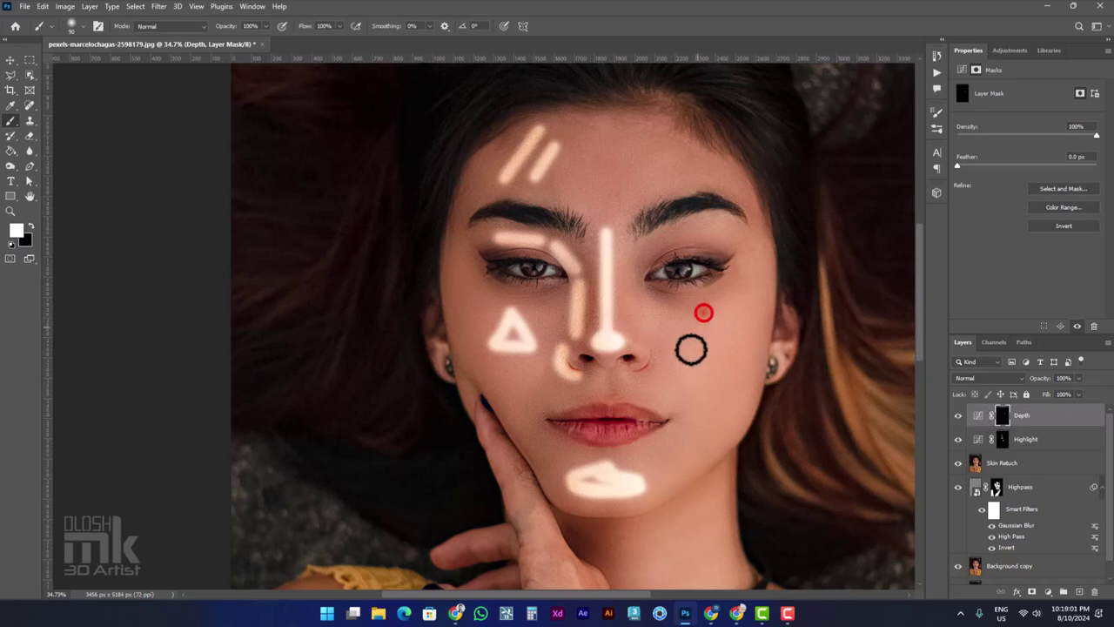
- Paint the Depth grade back on the right cheek, forehead, right eyelid, beside the nose and neck, then lightly feather the mask
{"action": "left_click_drag", "start_coordinate": [703, 313], "coordinate": [713, 367]}
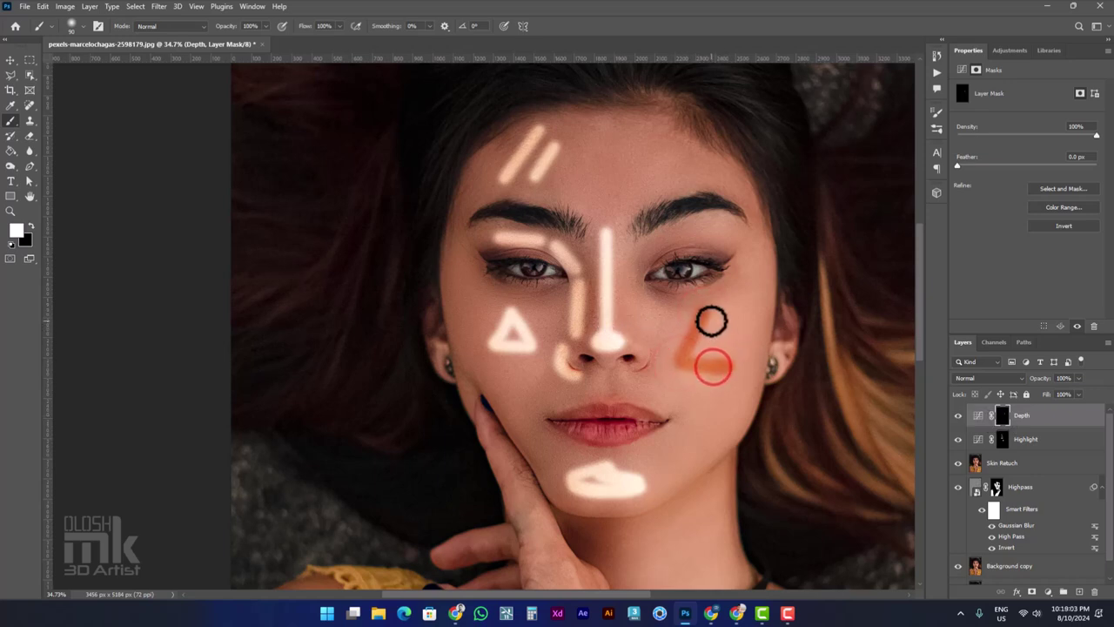
{"action": "left_click_drag", "start_coordinate": [711, 321], "coordinate": [728, 356]}
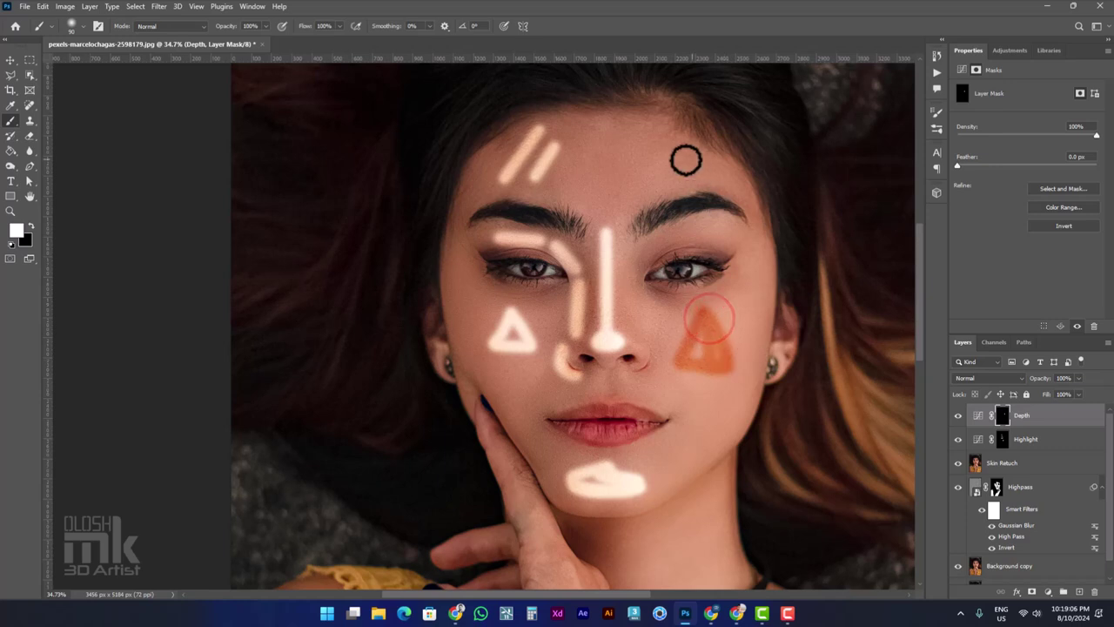
{"action": "left_click_drag", "start_coordinate": [681, 136], "coordinate": [736, 192]}
{"action": "left_click_drag", "start_coordinate": [644, 129], "coordinate": [659, 170]}
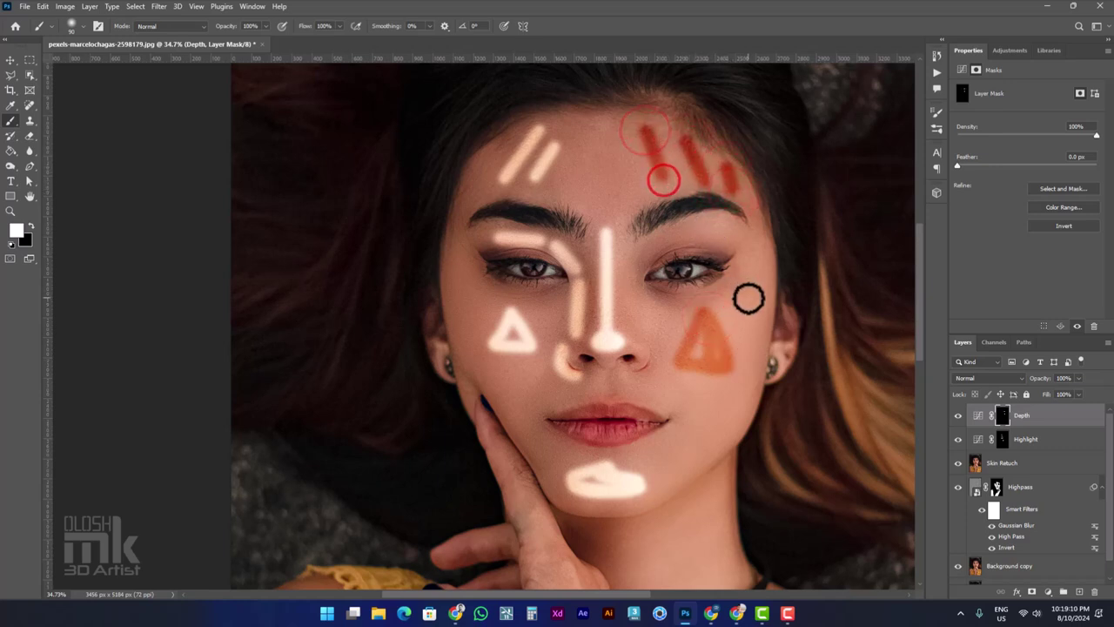
{"action": "mouse_move", "coordinate": [642, 261]}
{"action": "left_mouse_down"}
{"action": "mouse_move", "coordinate": [681, 238]}
{"action": "mouse_move", "coordinate": [741, 243]}
{"action": "left_mouse_up"}
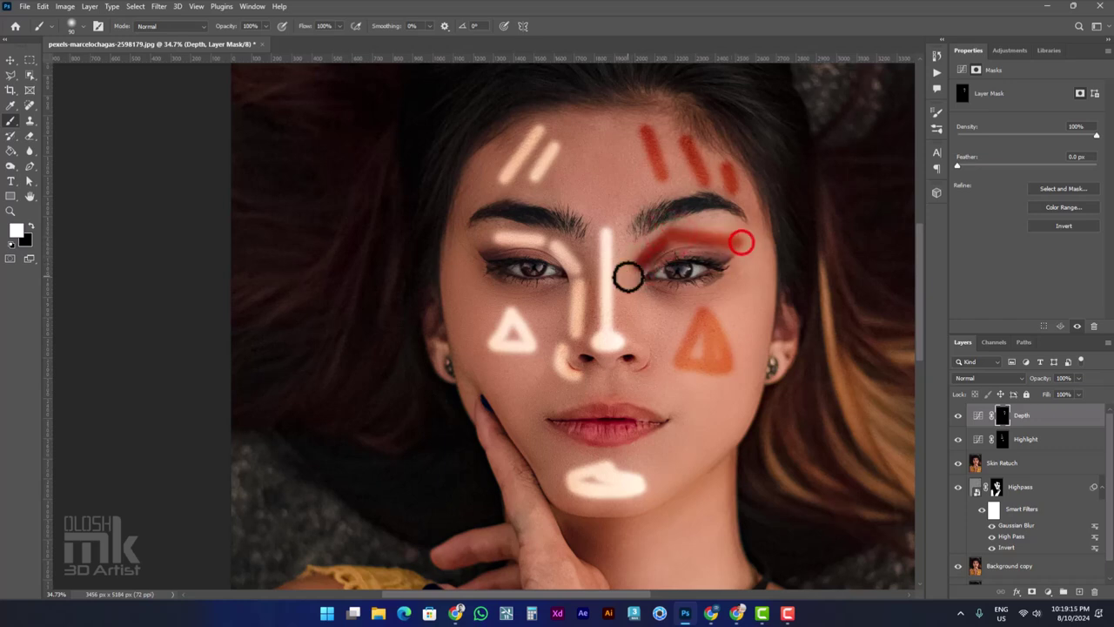
{"action": "left_click_drag", "start_coordinate": [632, 265], "coordinate": [650, 375]}
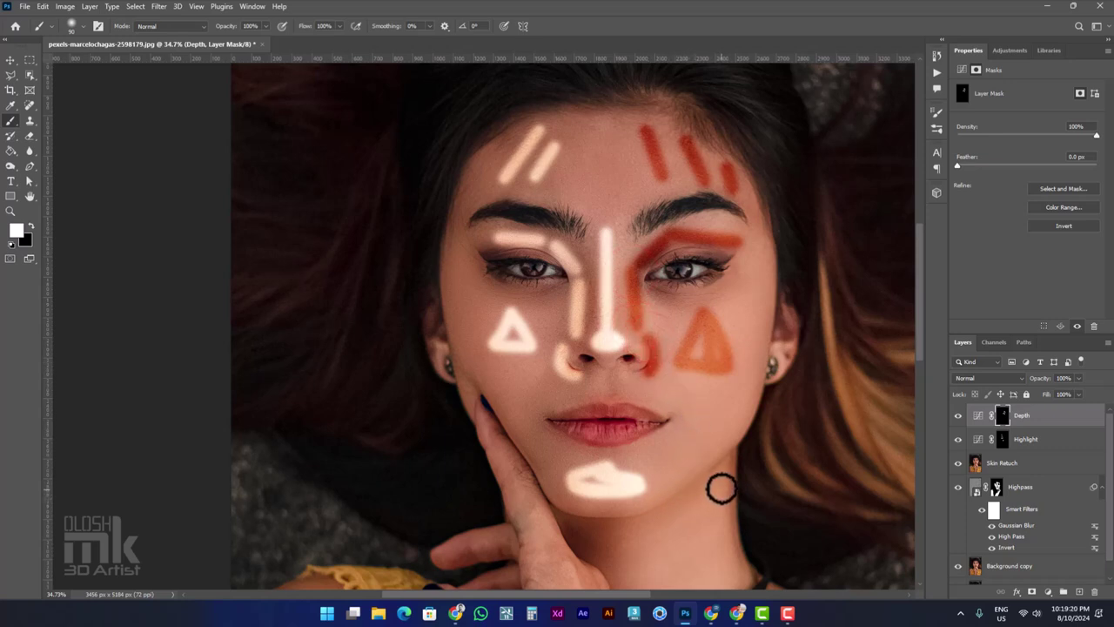
{"action": "left_click_drag", "start_coordinate": [721, 481], "coordinate": [743, 577]}
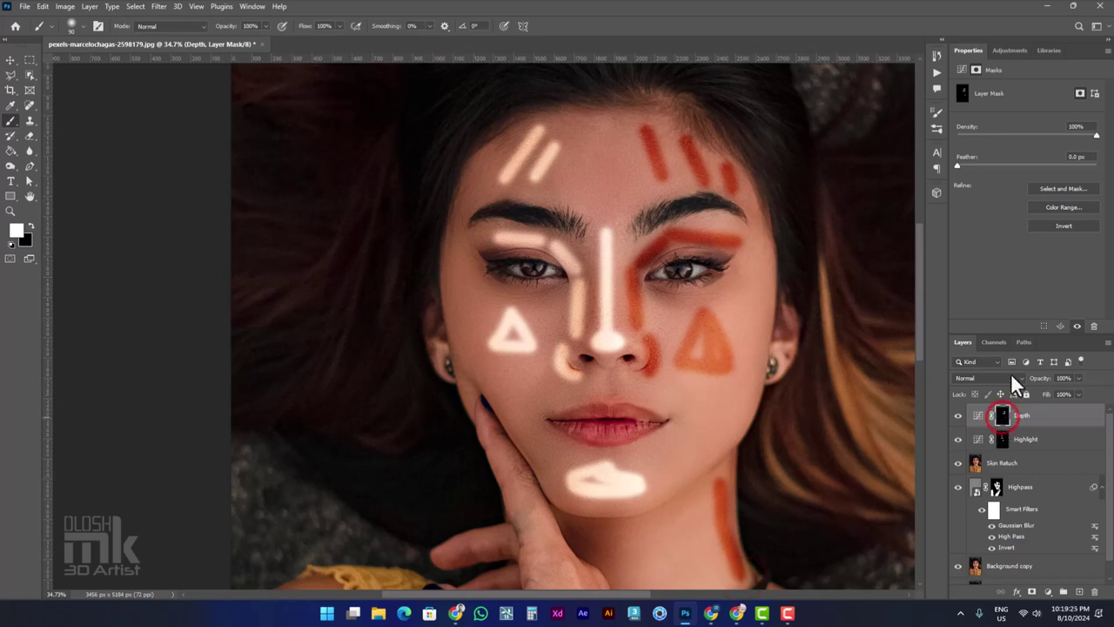
{"action": "left_click_drag", "start_coordinate": [959, 164], "coordinate": [1047, 166]}
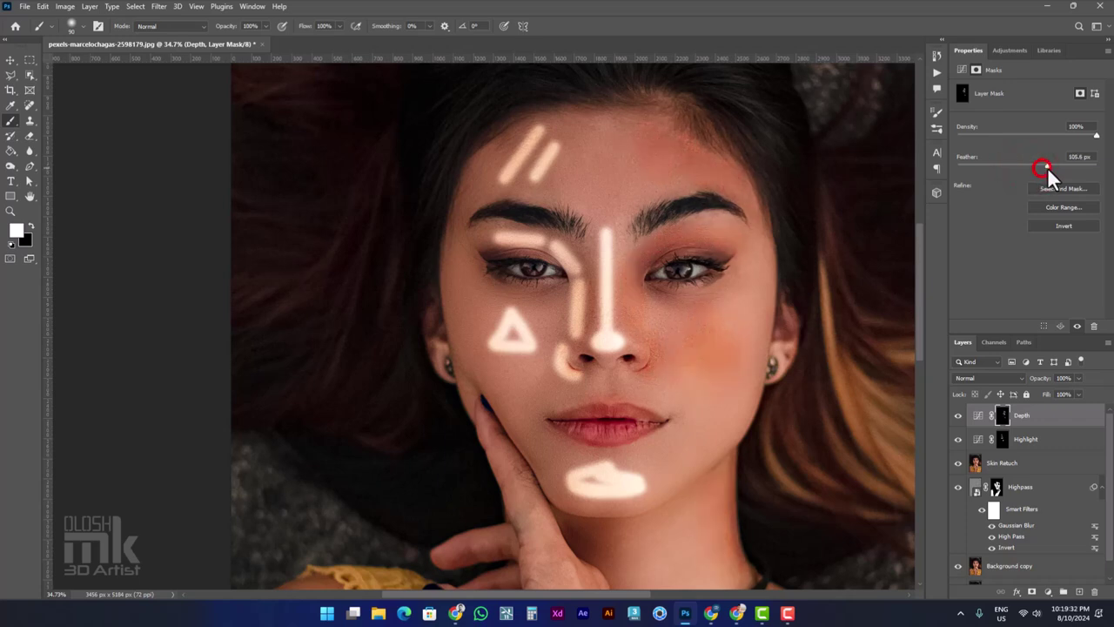
- Feather the Highlight mask to about 170 px so its shapes become soft glows
{"action": "left_click", "coordinate": [1002, 442]}
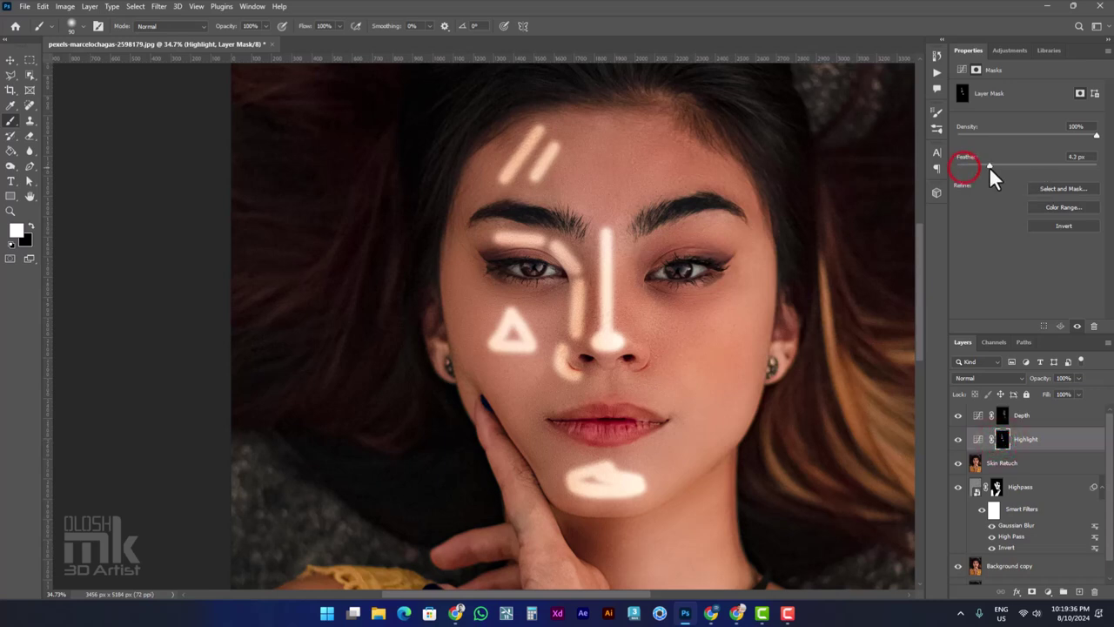
{"action": "left_click_drag", "start_coordinate": [989, 166], "coordinate": [1048, 166]}
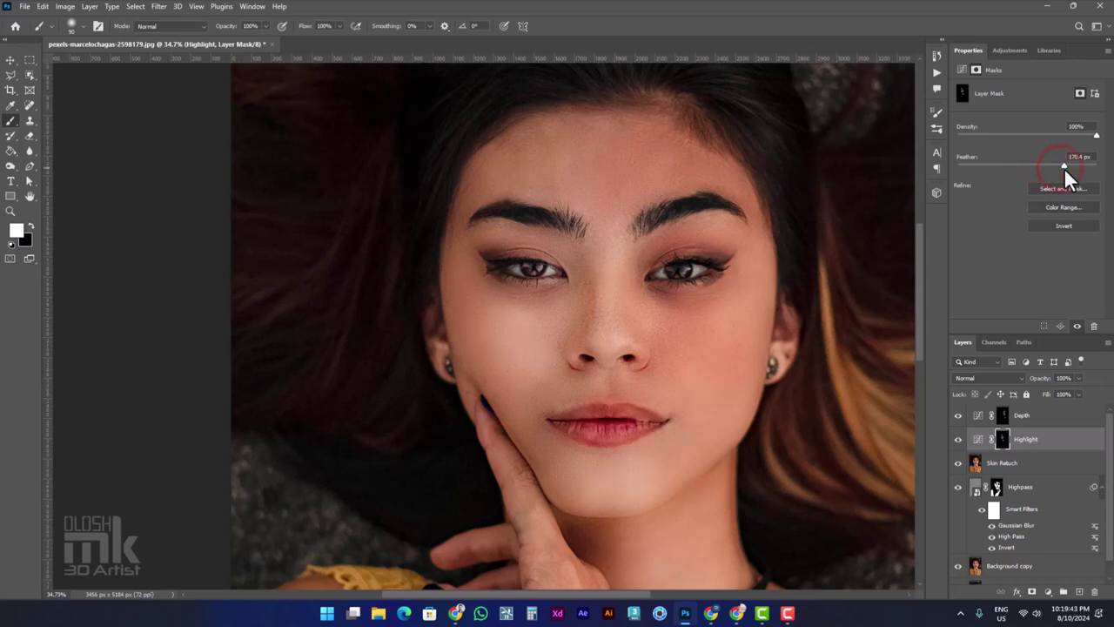
{"action": "left_click", "coordinate": [1031, 418], "text": "shift"}
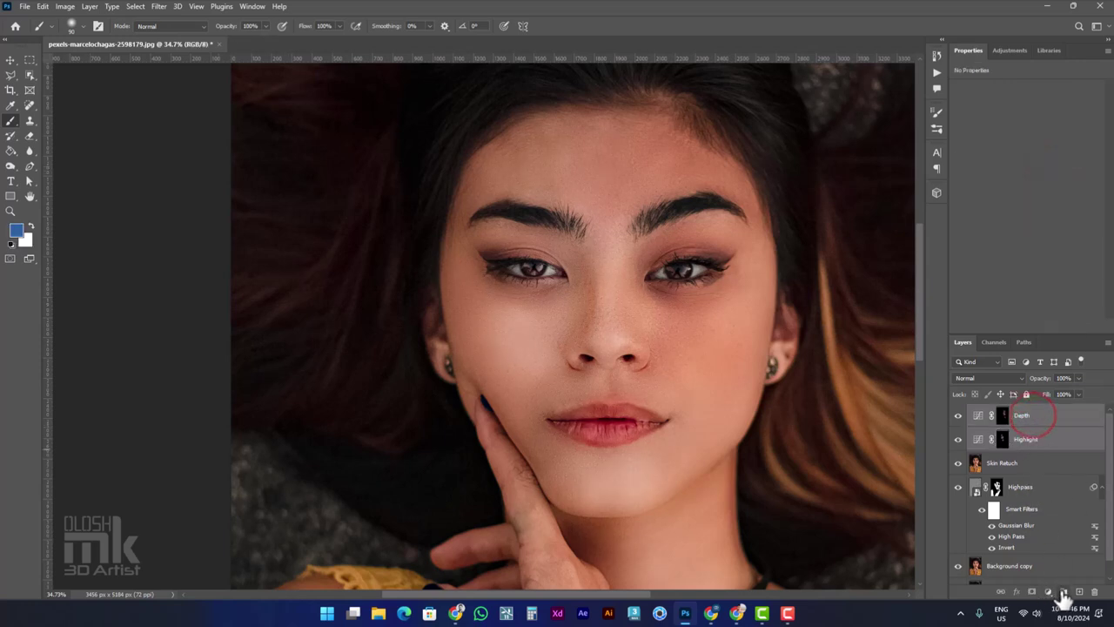
- Group the Depth and Highlight layers into a group named Skin Retuch
{"action": "key", "text": "ctrl+g"}
{"action": "double_click", "coordinate": [1000, 411]}
{"action": "type", "text": "Skin Retuch"}
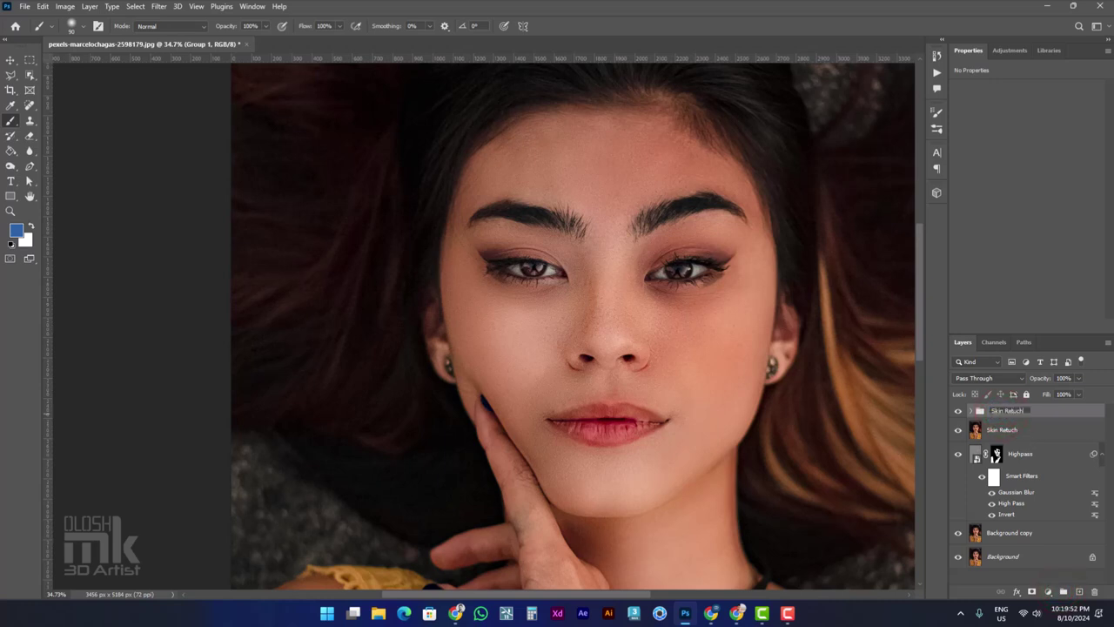
{"action": "key", "text": "Return"}
{"action": "scroll", "coordinate": [673, 365], "scroll_direction": "down", "scroll_amount": 2}
{"action": "left_click", "coordinate": [958, 411]}
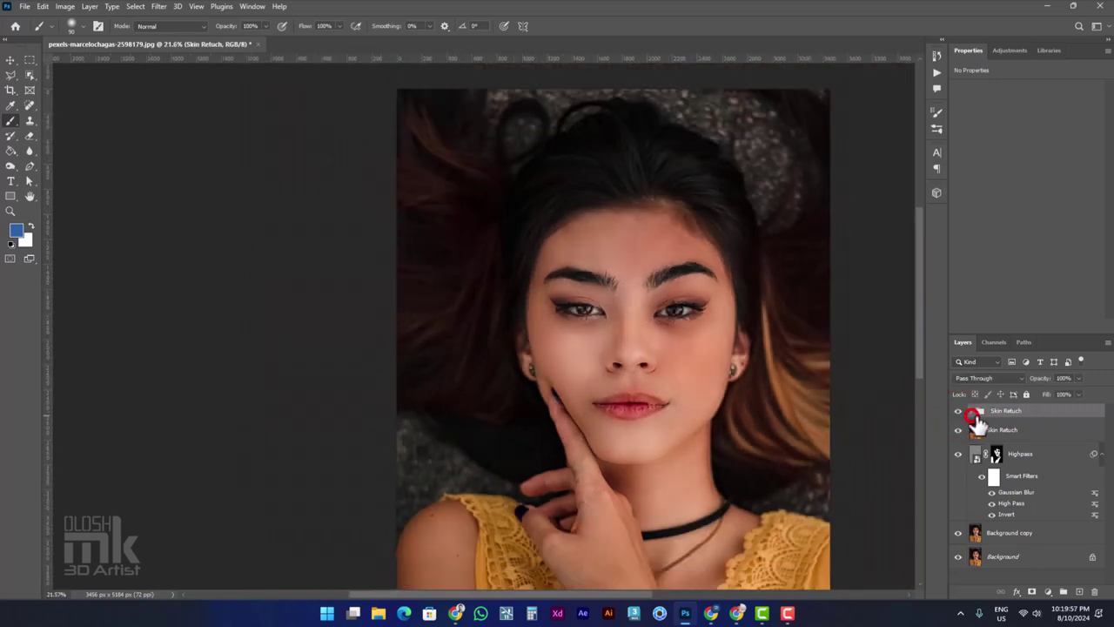
{"action": "left_click", "coordinate": [972, 411]}
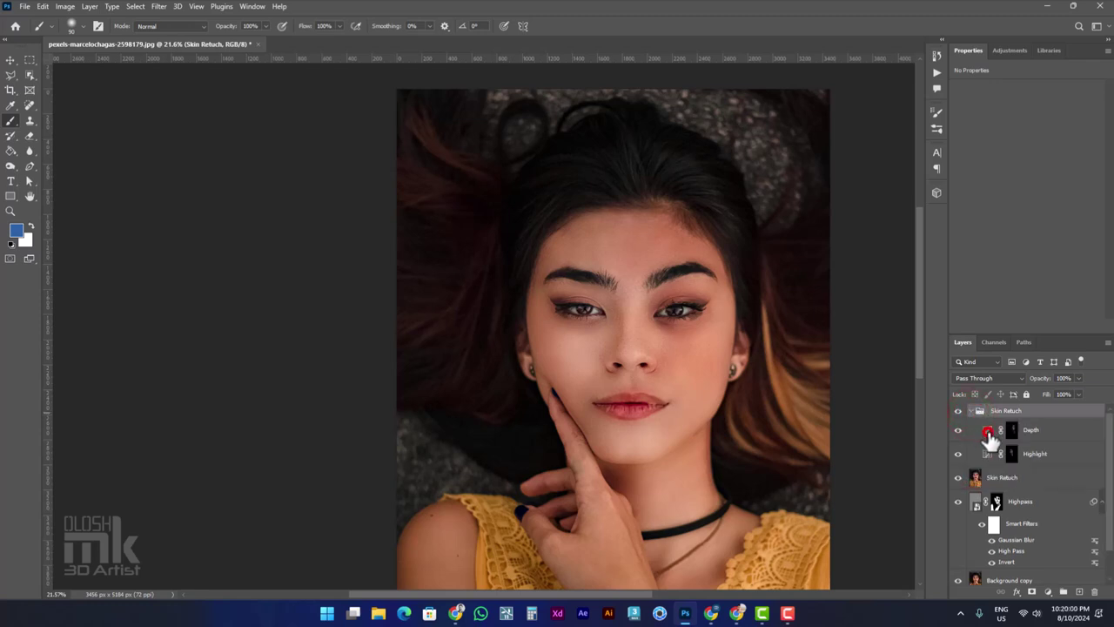
- Reshape the Depth curve's lower and upper points to adjust facial shading, then collapse the group
{"action": "left_click", "coordinate": [989, 433]}
{"action": "left_click_drag", "start_coordinate": [1006, 218], "coordinate": [1057, 156]}
{"action": "left_click_drag", "start_coordinate": [1037, 193], "coordinate": [1037, 199]}
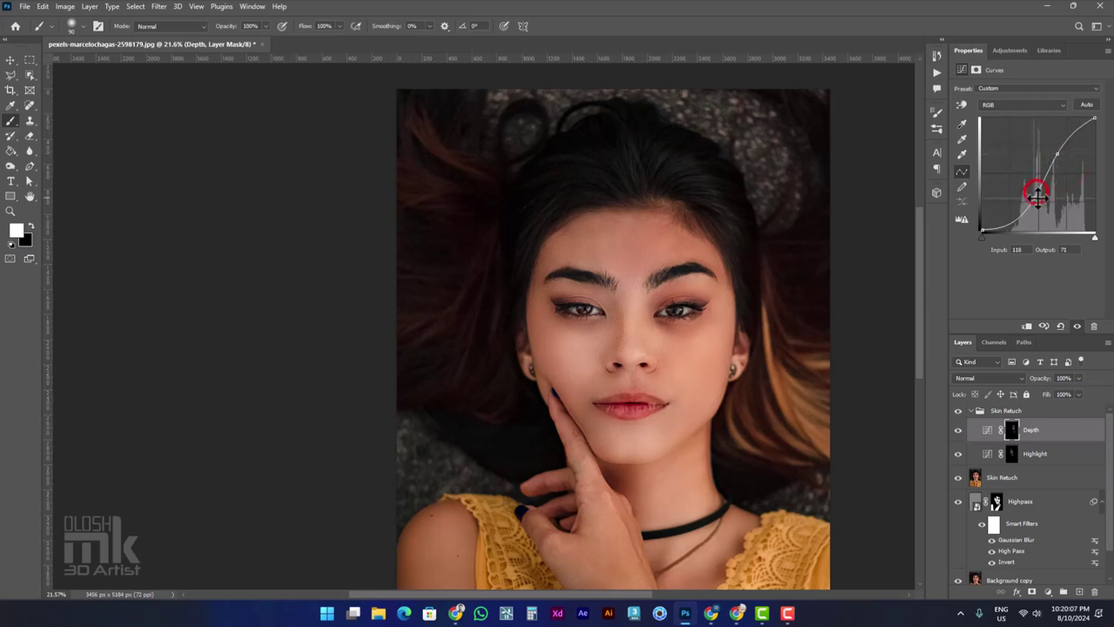
{"action": "mouse_move", "coordinate": [1057, 156]}
{"action": "left_mouse_down"}
{"action": "mouse_move", "coordinate": [1063, 165]}
{"action": "mouse_move", "coordinate": [1034, 192]}
{"action": "mouse_move", "coordinate": [1057, 162]}
{"action": "left_mouse_up"}
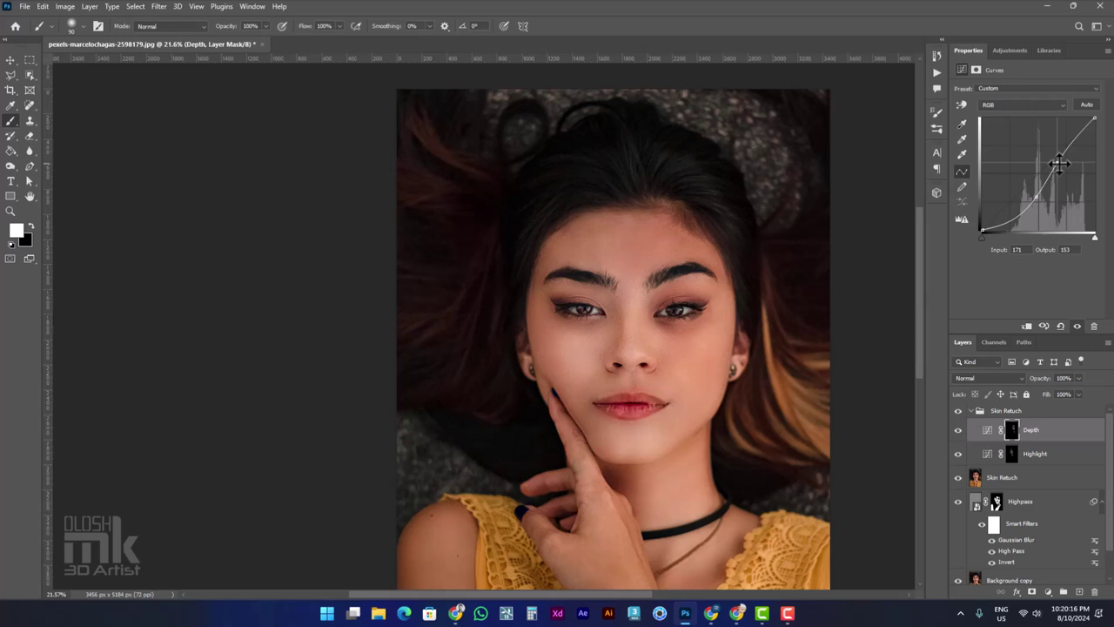
{"action": "left_click_drag", "start_coordinate": [1058, 163], "coordinate": [1060, 164]}
{"action": "scroll", "coordinate": [698, 348], "scroll_direction": "up", "scroll_amount": 1}
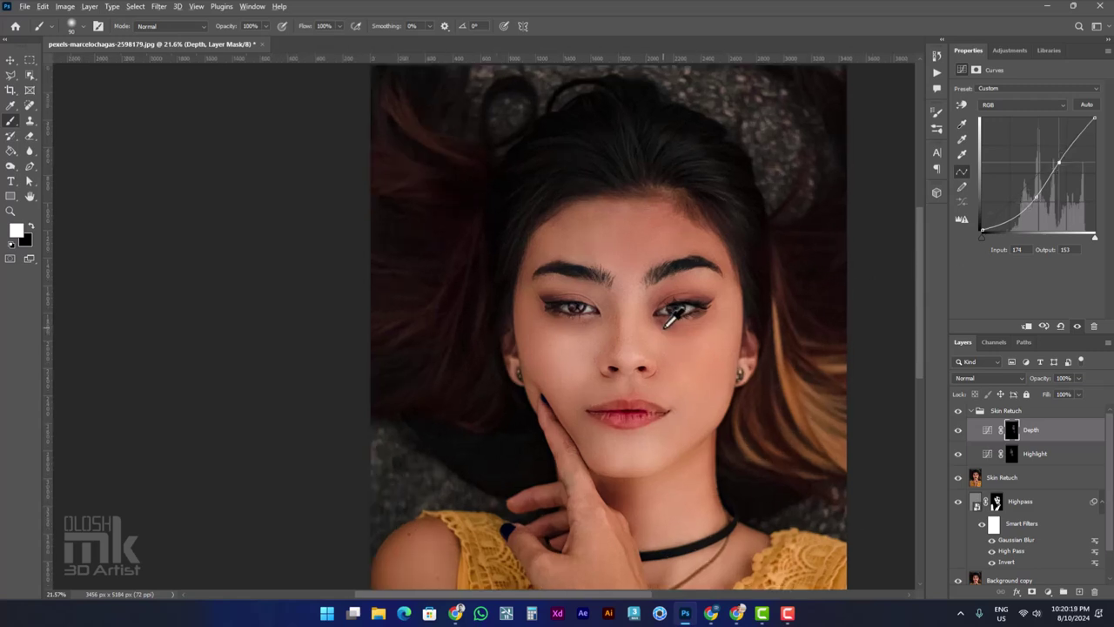
{"action": "scroll", "coordinate": [671, 313], "scroll_direction": "up", "scroll_amount": 1}
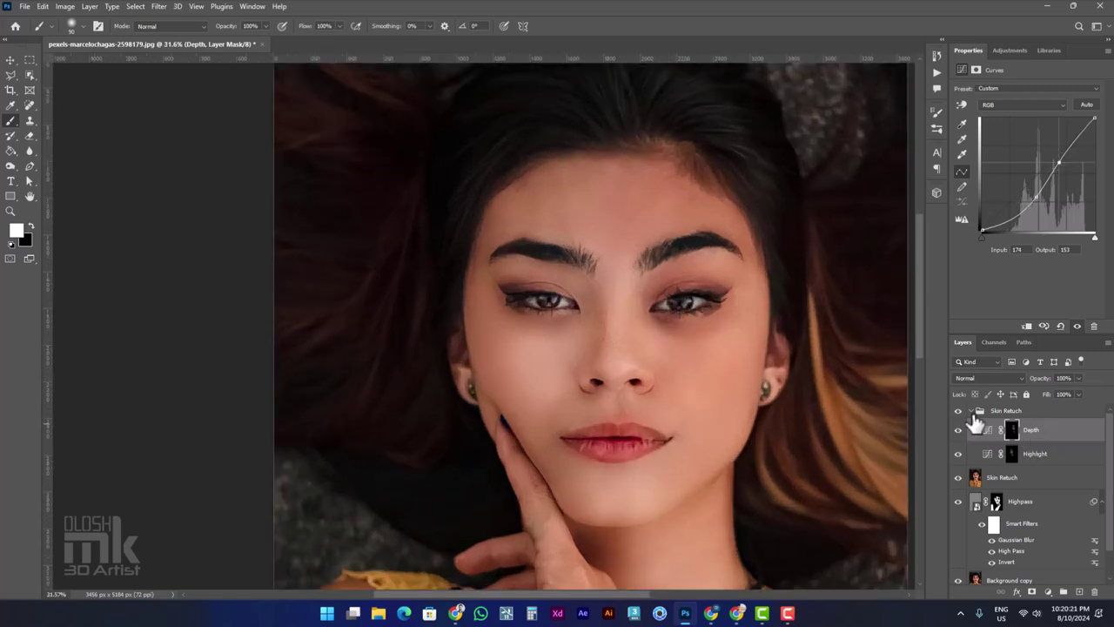
{"action": "left_click", "coordinate": [969, 413]}
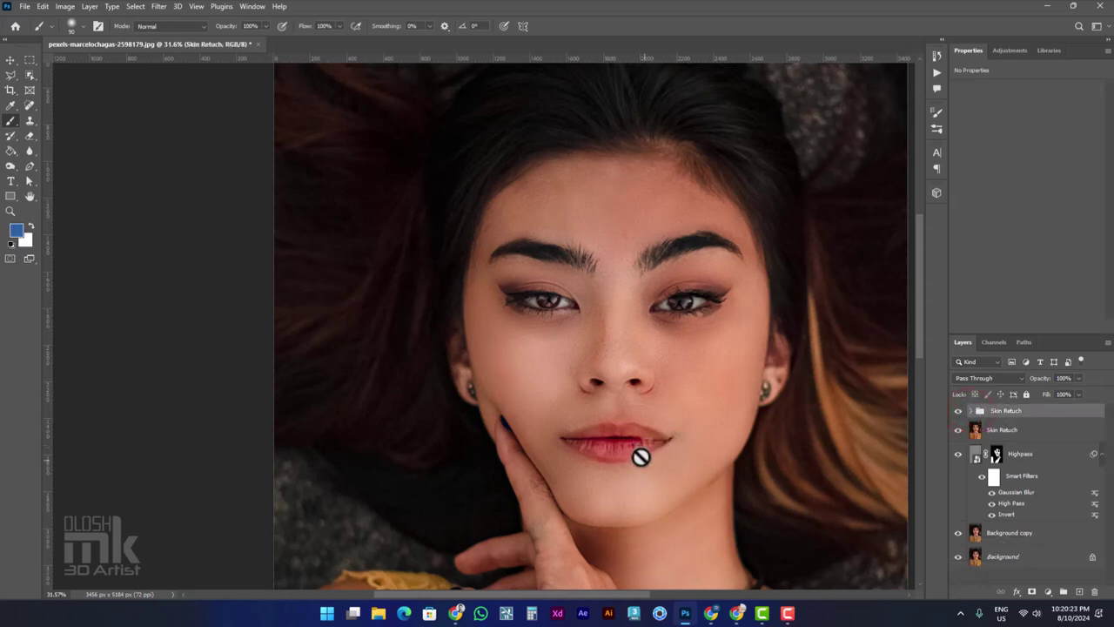
- Zoom in and trace a closed Pen path around the left iris
{"action": "scroll", "coordinate": [670, 340], "scroll_direction": "up", "scroll_amount": 1}
{"action": "scroll", "coordinate": [683, 313], "scroll_direction": "up", "scroll_amount": 2}
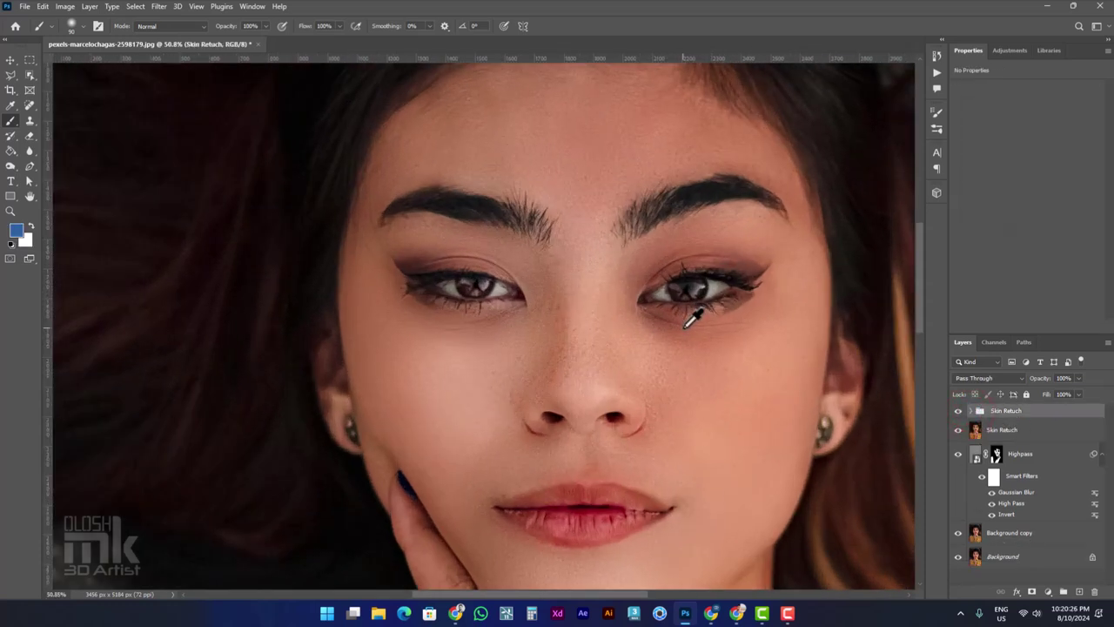
{"action": "scroll", "coordinate": [694, 318], "scroll_direction": "up", "scroll_amount": 2}
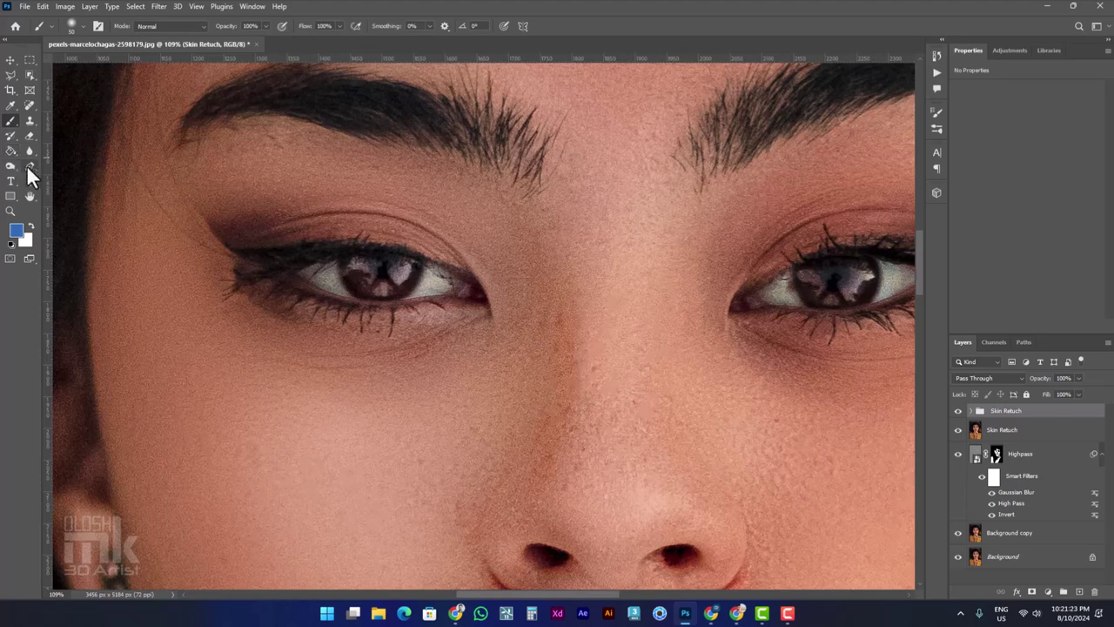
{"action": "left_click", "coordinate": [30, 166]}
{"action": "scroll", "coordinate": [330, 261], "scroll_direction": "up", "scroll_amount": 2}
{"action": "left_click", "coordinate": [330, 239]}
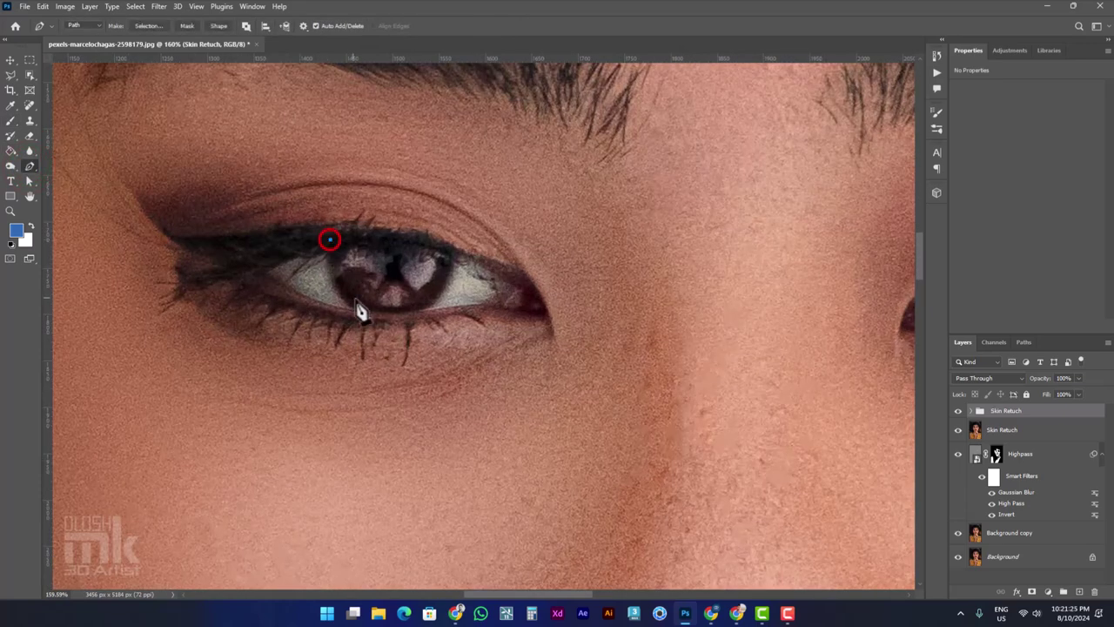
{"action": "left_click_drag", "start_coordinate": [359, 310], "coordinate": [393, 328]}
{"action": "left_click_drag", "start_coordinate": [410, 314], "coordinate": [444, 304]}
{"action": "left_click", "coordinate": [456, 259]}
{"action": "left_click", "coordinate": [331, 239]}
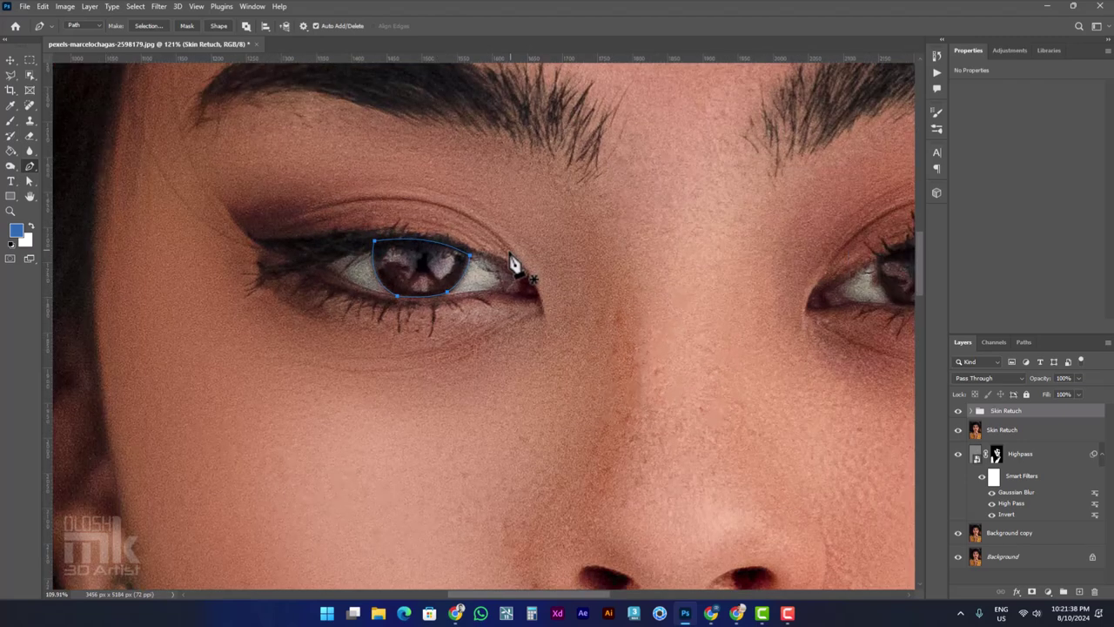
- Trace a closed Pen path around the right iris and bring up Make Selection with 3 px feather
{"action": "left_click_drag", "start_coordinate": [514, 261], "coordinate": [722, 261]}
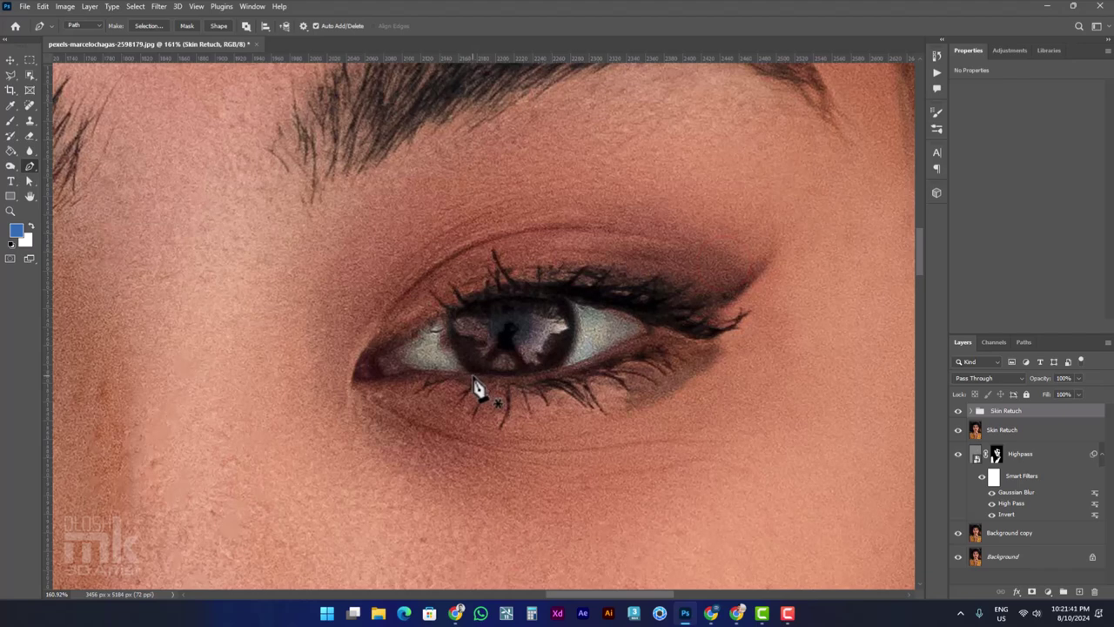
{"action": "left_click", "coordinate": [470, 374]}
{"action": "left_click_drag", "start_coordinate": [451, 309], "coordinate": [467, 275]}
{"action": "left_click_drag", "start_coordinate": [564, 296], "coordinate": [589, 309]}
{"action": "left_click_drag", "start_coordinate": [561, 366], "coordinate": [533, 393]}
{"action": "mouse_move", "coordinate": [471, 374]}
{"action": "left_mouse_down"}
{"action": "mouse_move", "coordinate": [455, 376]}
{"action": "mouse_move", "coordinate": [509, 336]}
{"action": "left_mouse_up"}
{"action": "scroll", "coordinate": [457, 379], "scroll_direction": "down", "scroll_amount": 3}
{"action": "scroll", "coordinate": [552, 368], "scroll_direction": "down", "scroll_amount": 2}
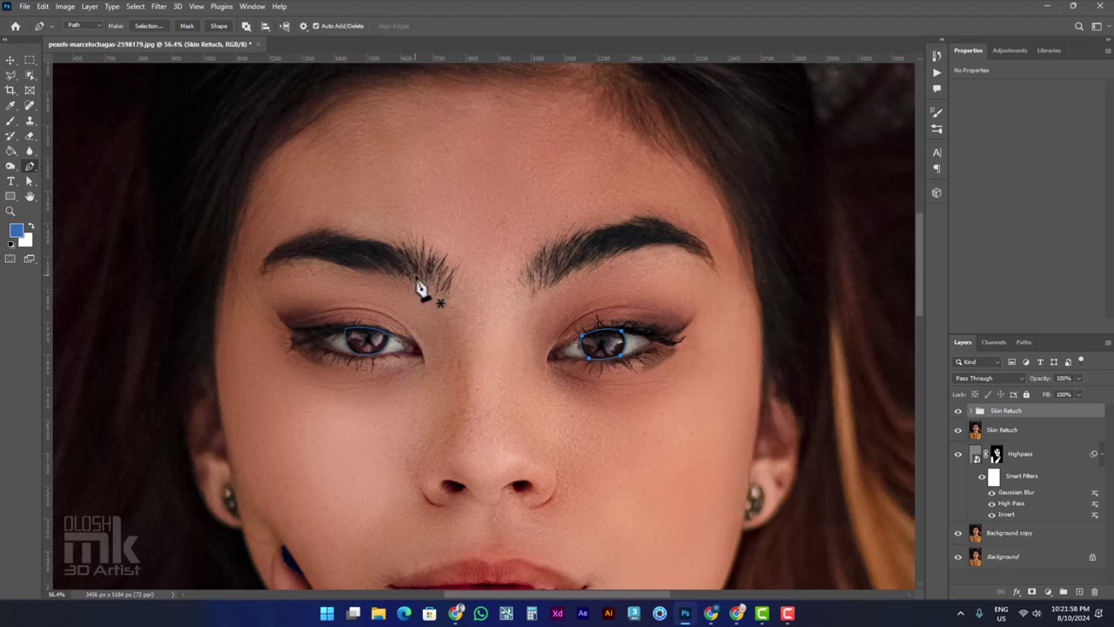
{"action": "right_click", "coordinate": [606, 355]}
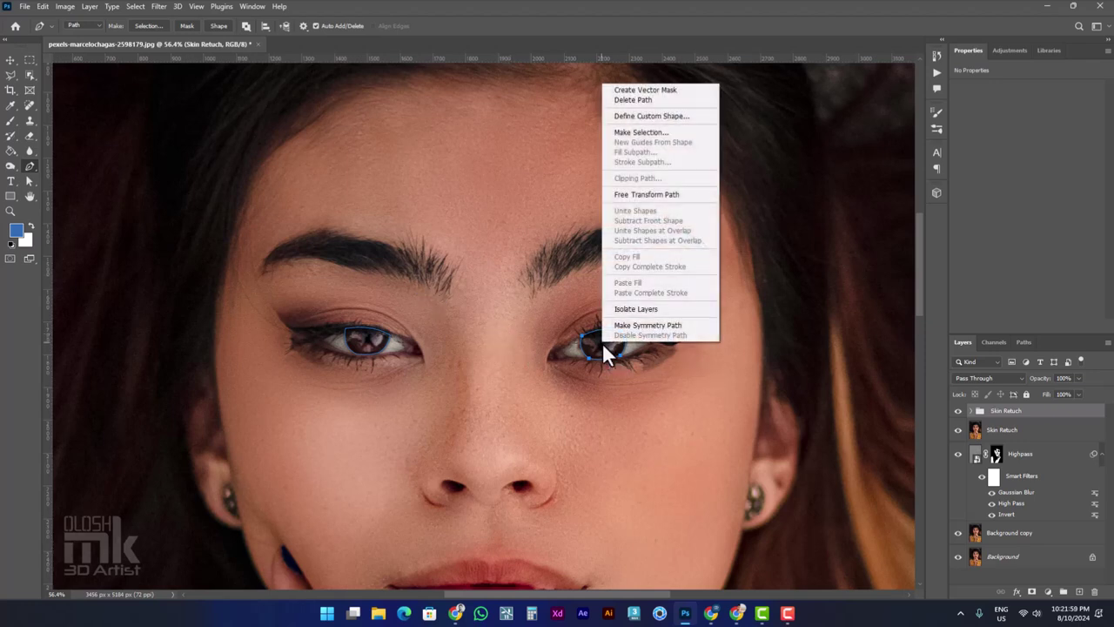
{"action": "left_click", "coordinate": [648, 133]}
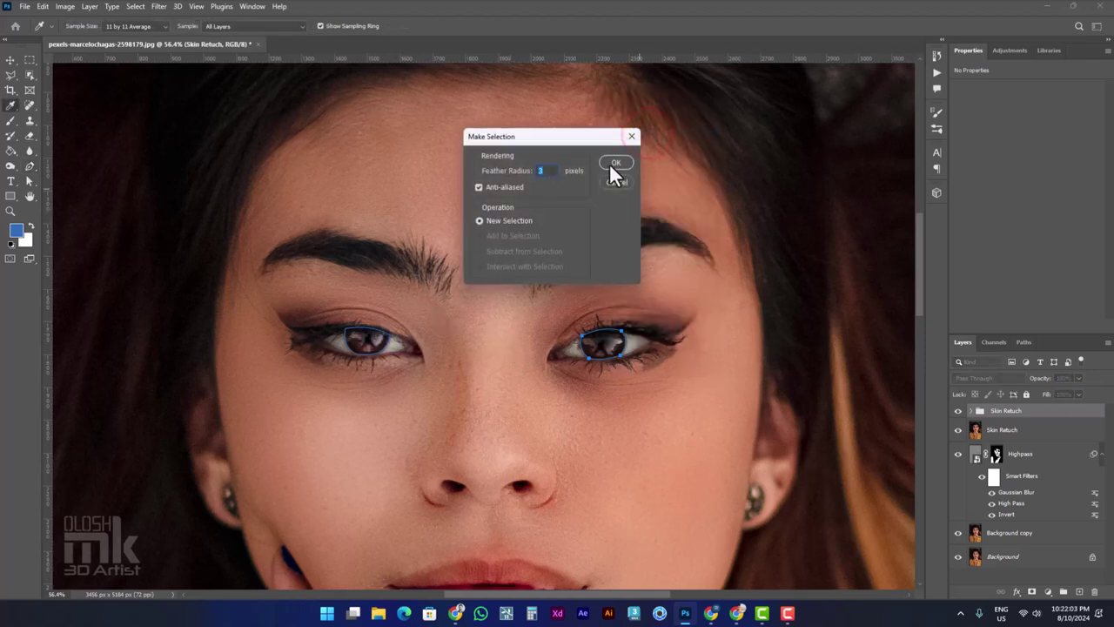
- Convert both iris paths into a 3 px feathered selection
{"action": "left_click", "coordinate": [612, 165]}
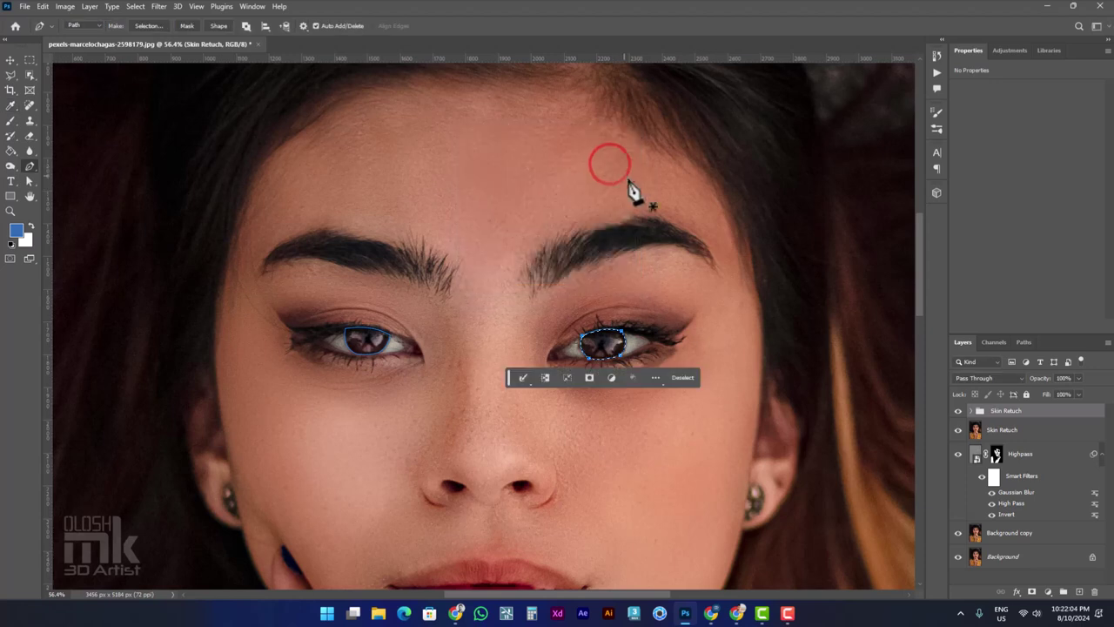
{"action": "right_click", "coordinate": [600, 352]}
{"action": "left_click", "coordinate": [638, 132]}
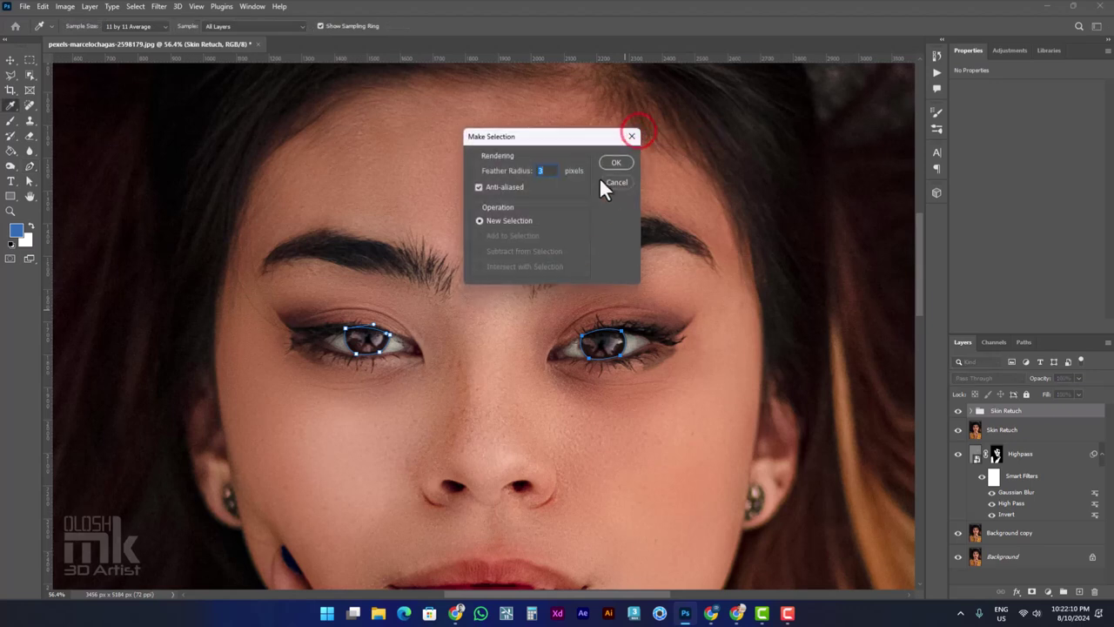
{"action": "left_click", "coordinate": [609, 165]}
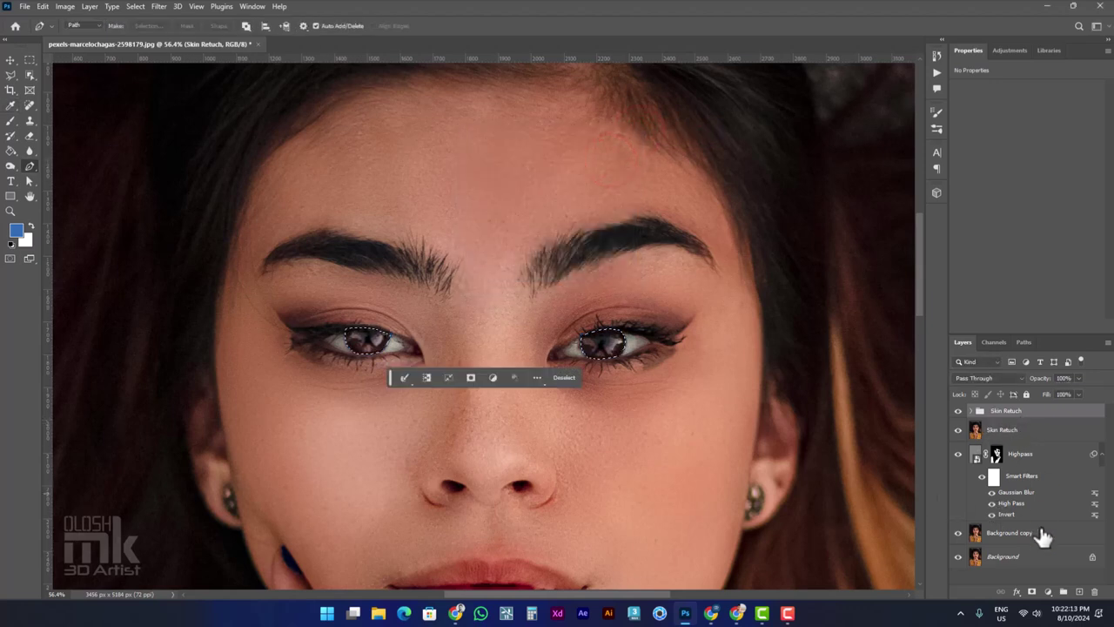
- Add a Solid Color fill layer over the irises named Eye Color
{"action": "left_click", "coordinate": [1049, 592]}
{"action": "left_click", "coordinate": [1052, 389]}
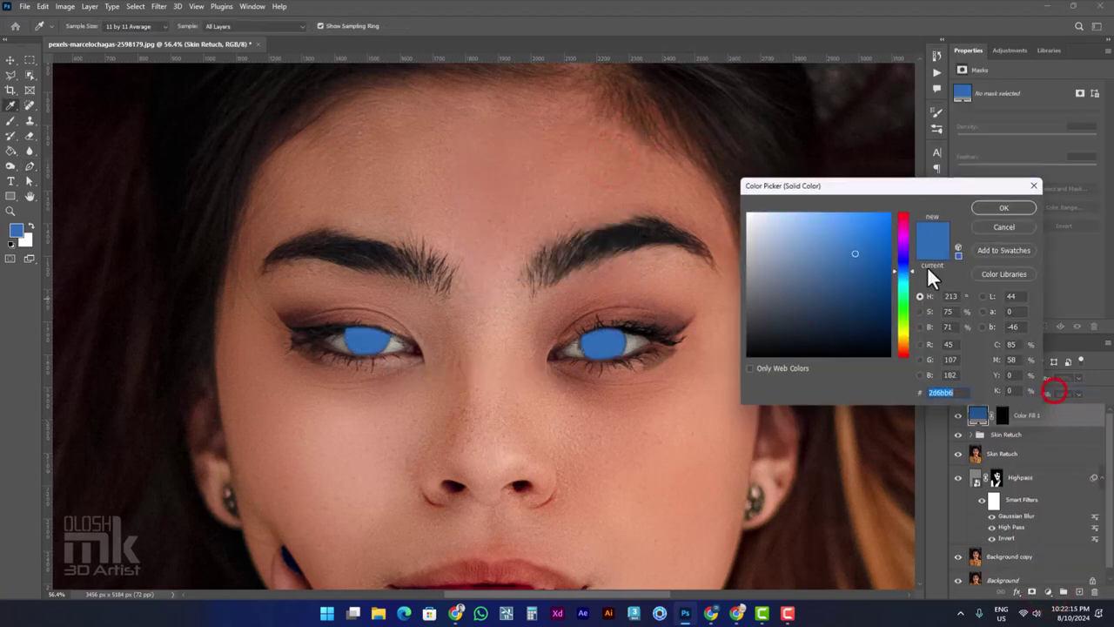
{"action": "left_click", "coordinate": [1007, 206]}
{"action": "double_click", "coordinate": [1028, 415]}
{"action": "type", "text": "Eye"}
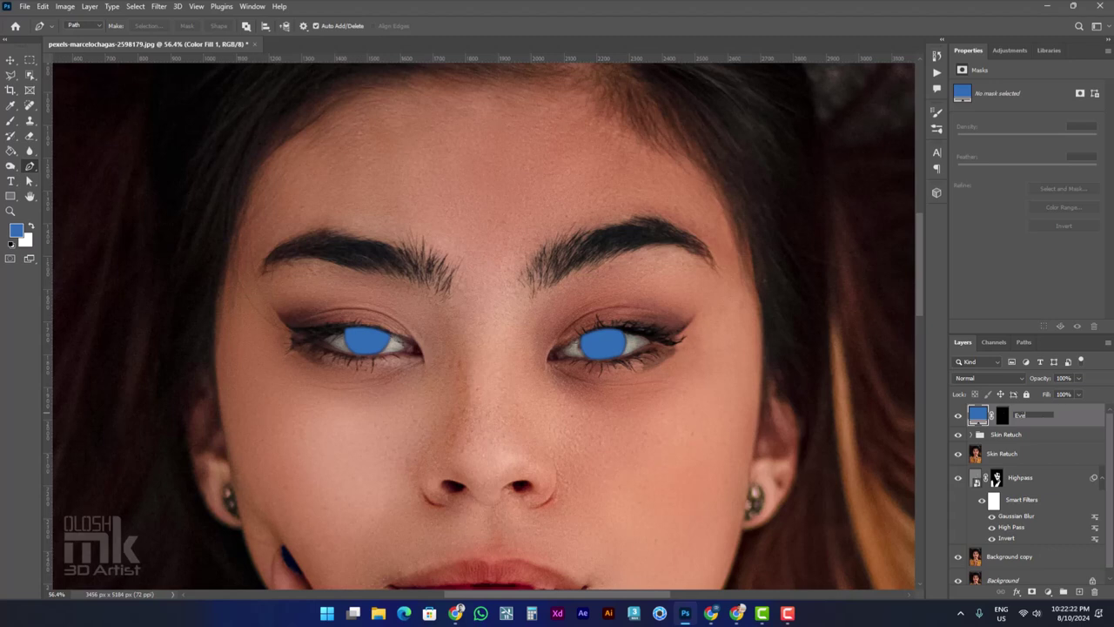
{"action": "type", "text": "Color"}
{"action": "key", "text": "Return"}
- Set Eye Color's blend mode to Overlay and change its fill to a light green
{"action": "left_click", "coordinate": [997, 377]}
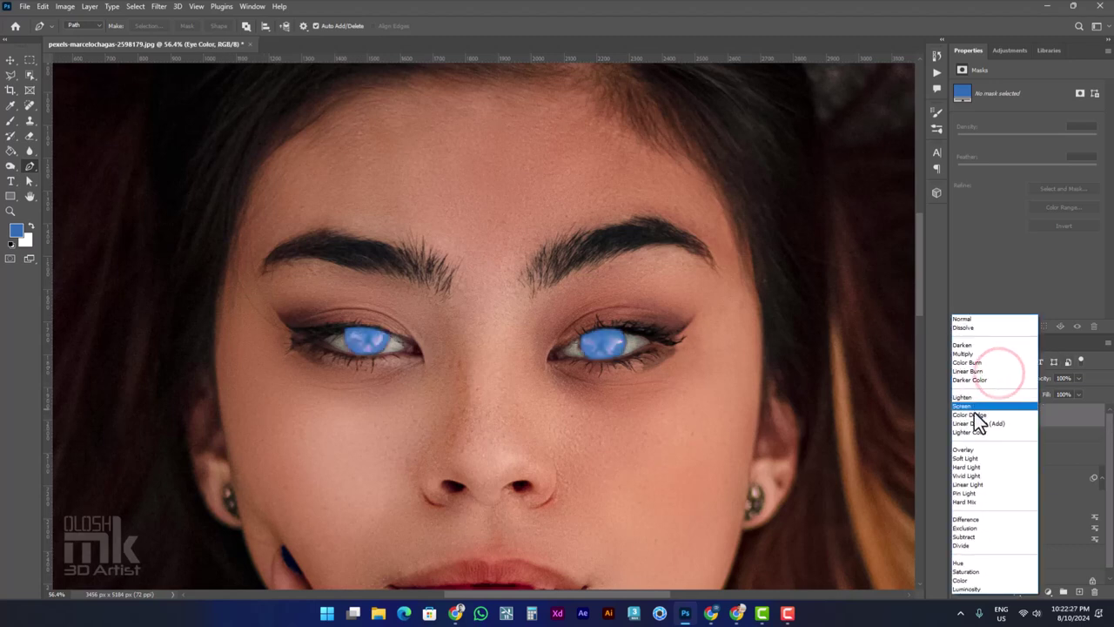
{"action": "left_click", "coordinate": [976, 450]}
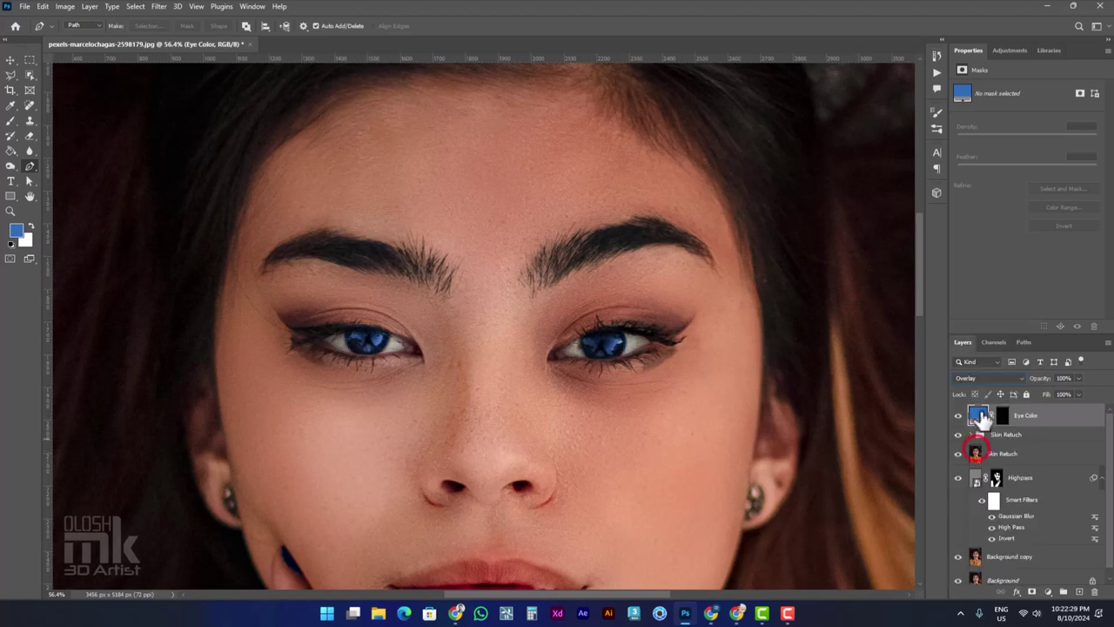
{"action": "double_click", "coordinate": [978, 416]}
{"action": "left_click", "coordinate": [501, 409]}
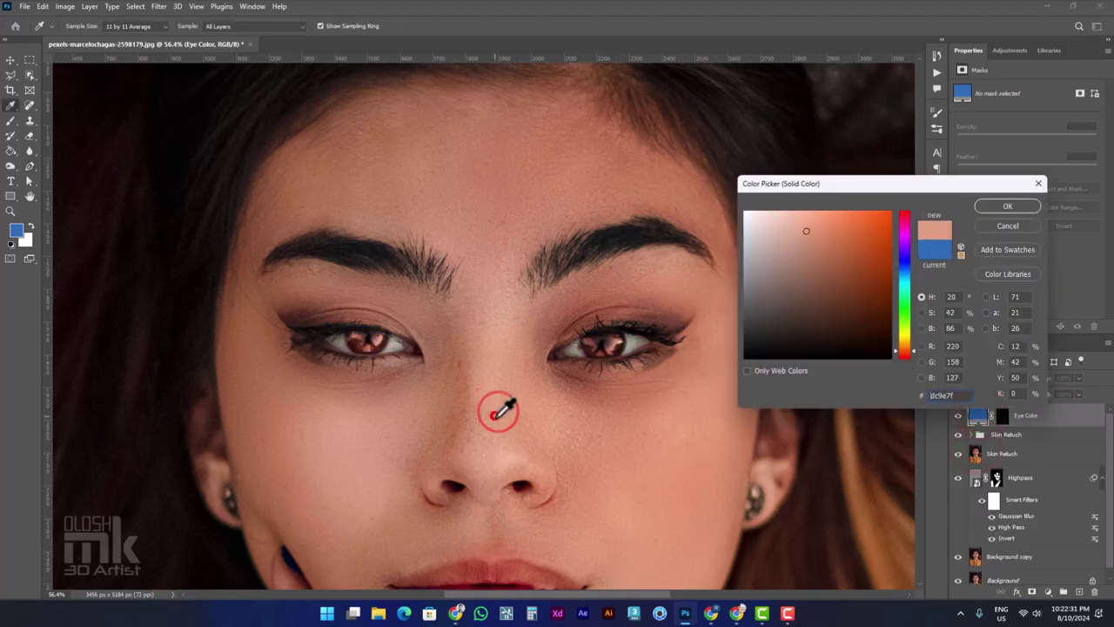
{"action": "left_click", "coordinate": [564, 439]}
{"action": "left_click_drag", "start_coordinate": [876, 265], "coordinate": [854, 241]}
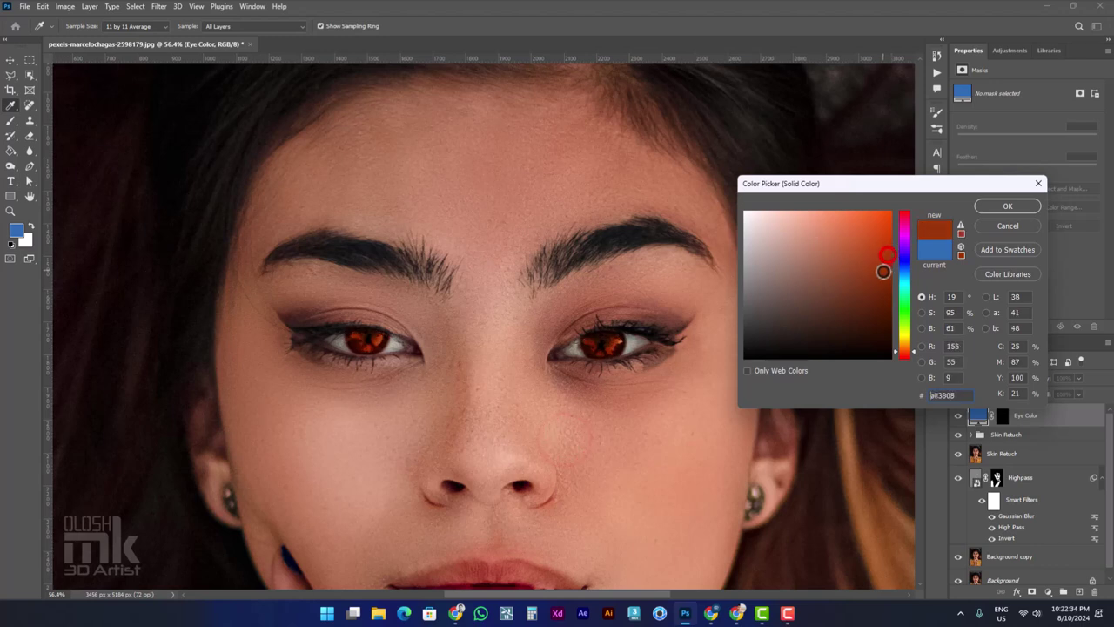
{"action": "left_click_drag", "start_coordinate": [898, 342], "coordinate": [899, 323]}
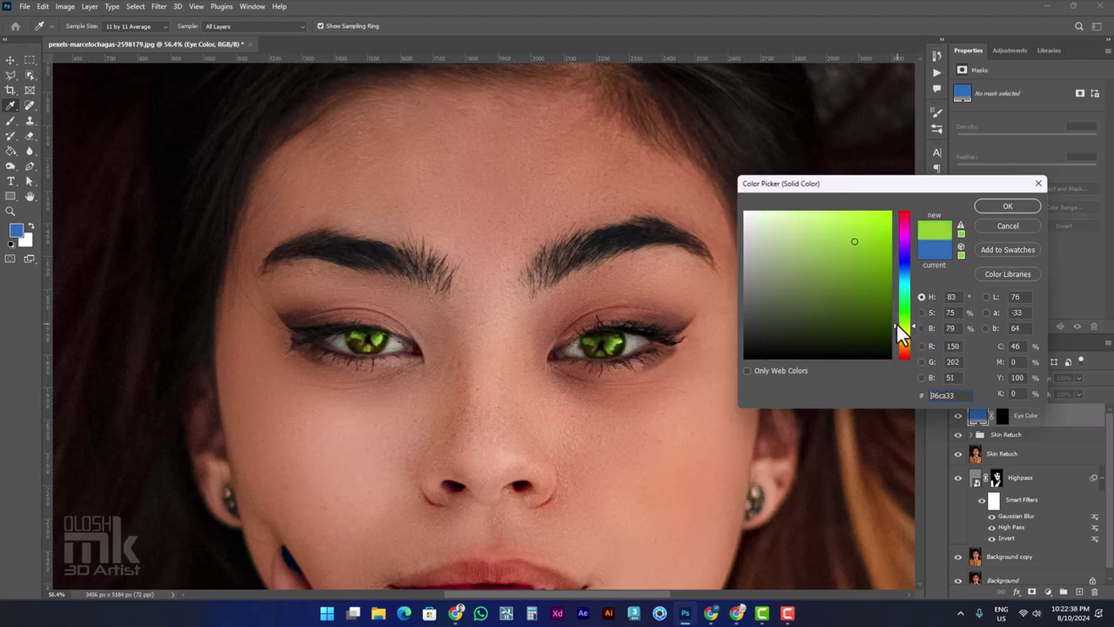
{"action": "mouse_move", "coordinate": [832, 235]}
{"action": "left_mouse_down"}
{"action": "mouse_move", "coordinate": [855, 252]}
{"action": "mouse_move", "coordinate": [819, 221]}
{"action": "mouse_move", "coordinate": [813, 263]}
{"action": "mouse_move", "coordinate": [830, 273]}
{"action": "left_mouse_up"}
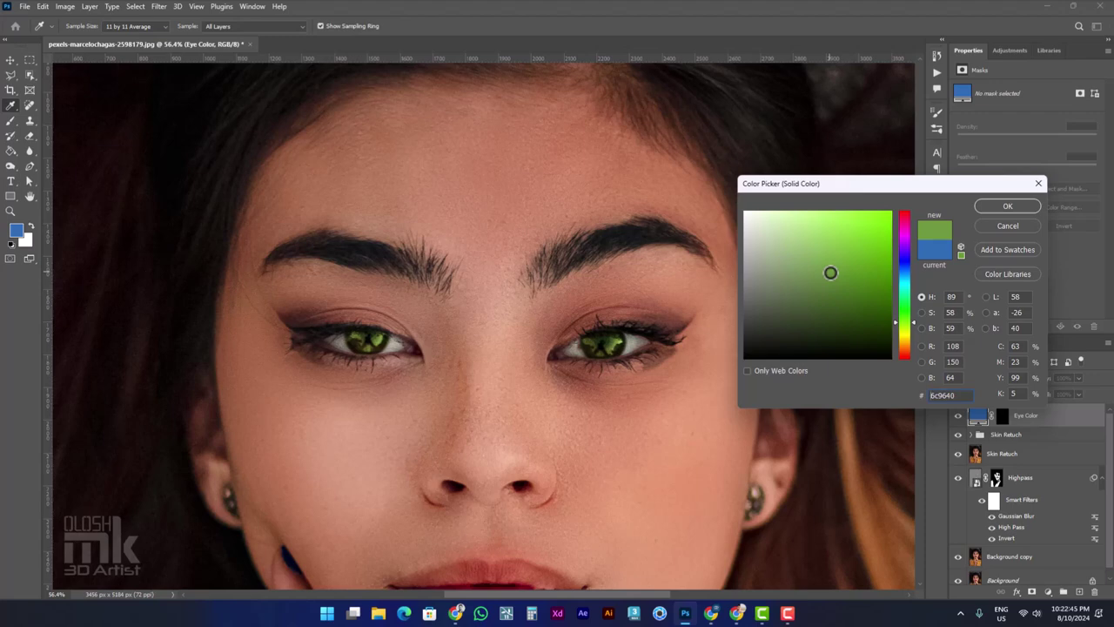
- Apply the green eye colour, then trace a Pen path along the upper lip edge
{"action": "left_click", "coordinate": [1003, 207]}
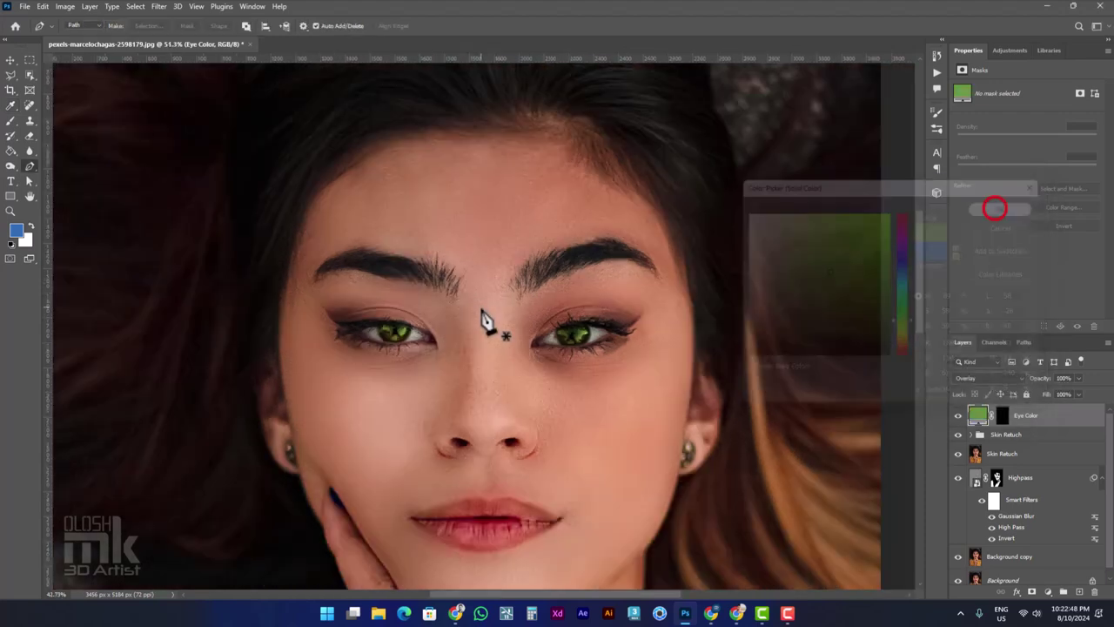
{"action": "scroll", "coordinate": [557, 352], "scroll_direction": "down", "scroll_amount": 2}
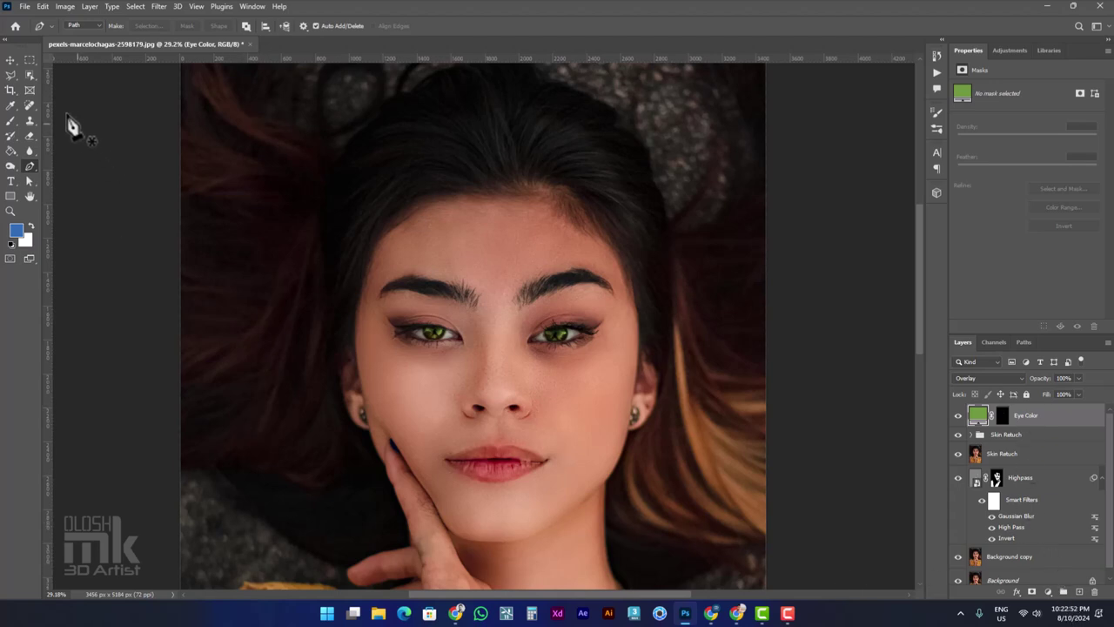
{"action": "scroll", "coordinate": [493, 497], "scroll_direction": "up", "scroll_amount": 3}
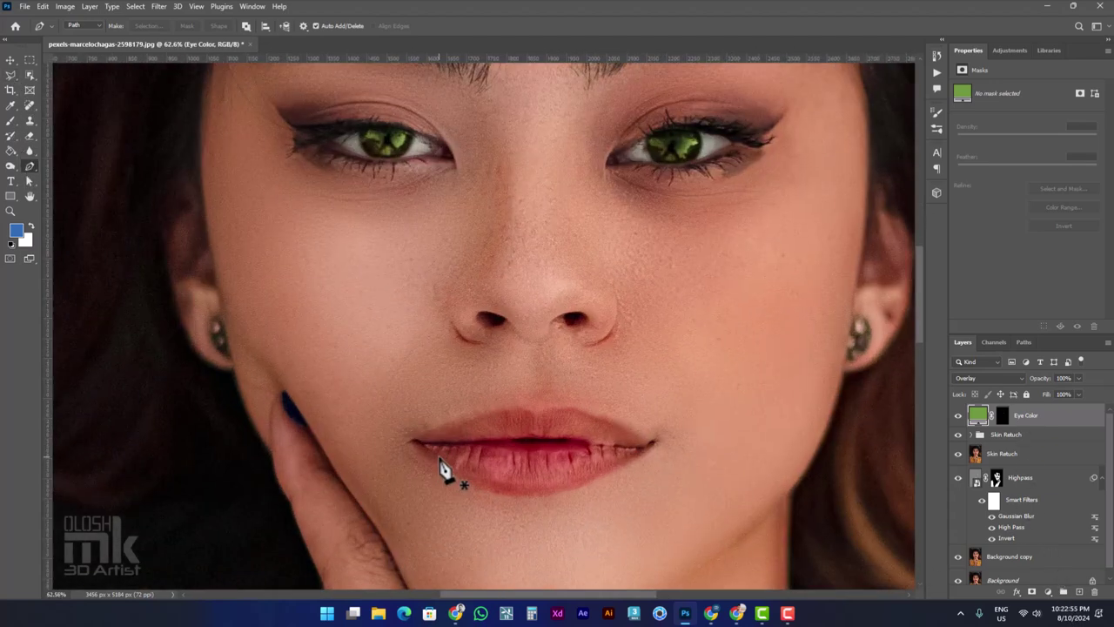
{"action": "scroll", "coordinate": [443, 467], "scroll_direction": "up", "scroll_amount": 3}
{"action": "scroll", "coordinate": [409, 457], "scroll_direction": "up", "scroll_amount": 1}
{"action": "left_click", "coordinate": [407, 433]}
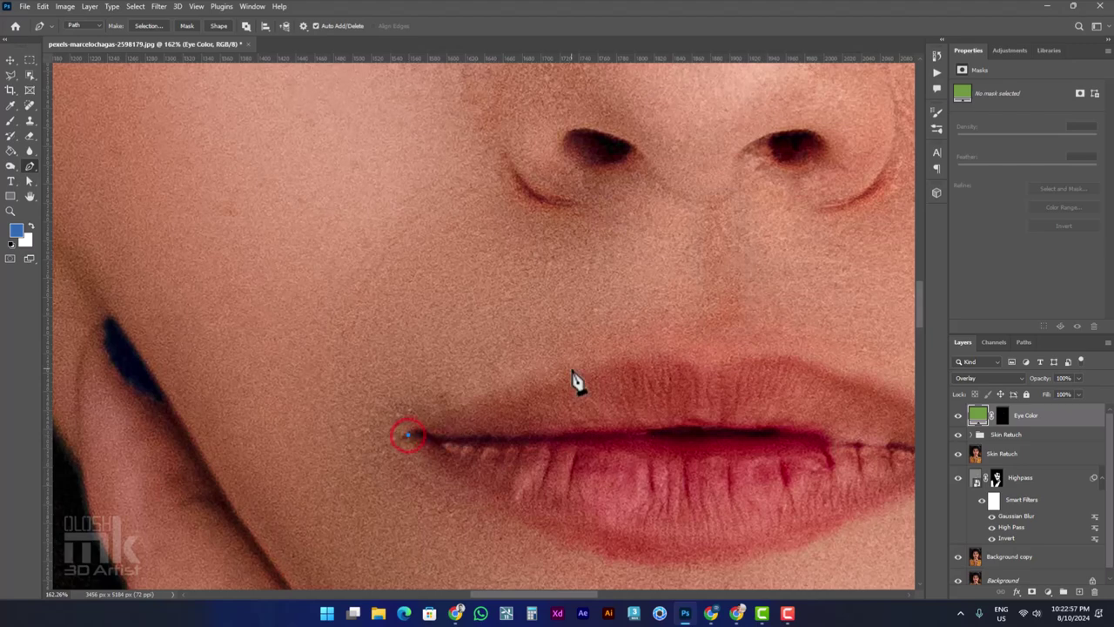
{"action": "left_click_drag", "start_coordinate": [573, 369], "coordinate": [663, 365]}
{"action": "left_click", "coordinate": [685, 356]}
{"action": "left_click", "coordinate": [755, 356]}
{"action": "left_click_drag", "start_coordinate": [821, 368], "coordinate": [635, 351]}
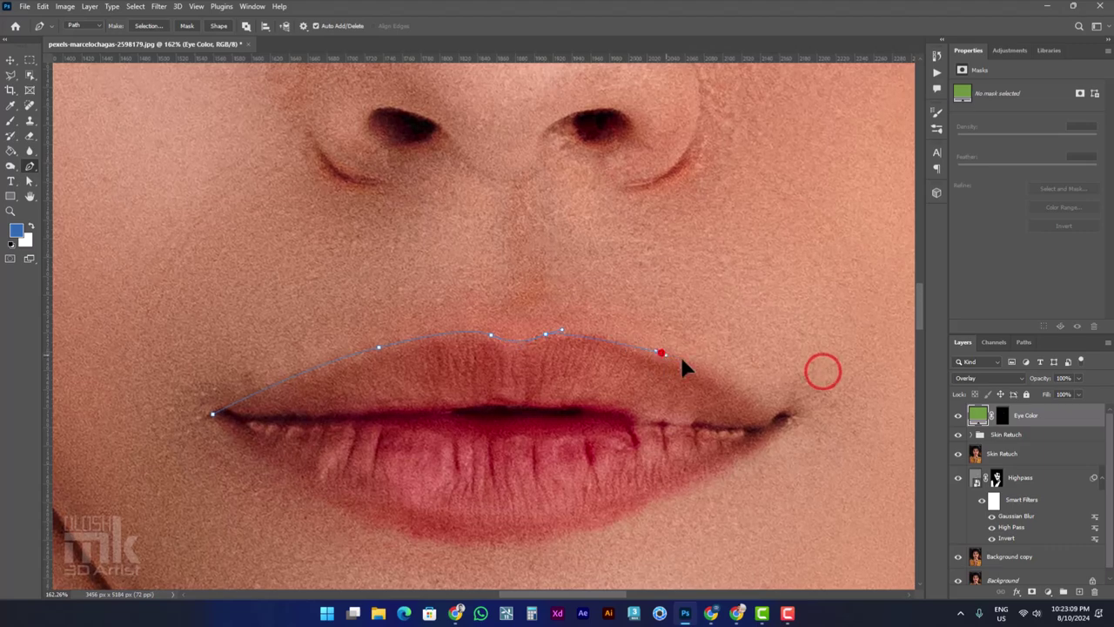
{"action": "left_click", "coordinate": [662, 351]}
{"action": "left_click_drag", "start_coordinate": [735, 385], "coordinate": [740, 389]}
- Continue the path from the right lip corner along the lower lip, closing the outline
{"action": "left_click", "coordinate": [777, 439]}
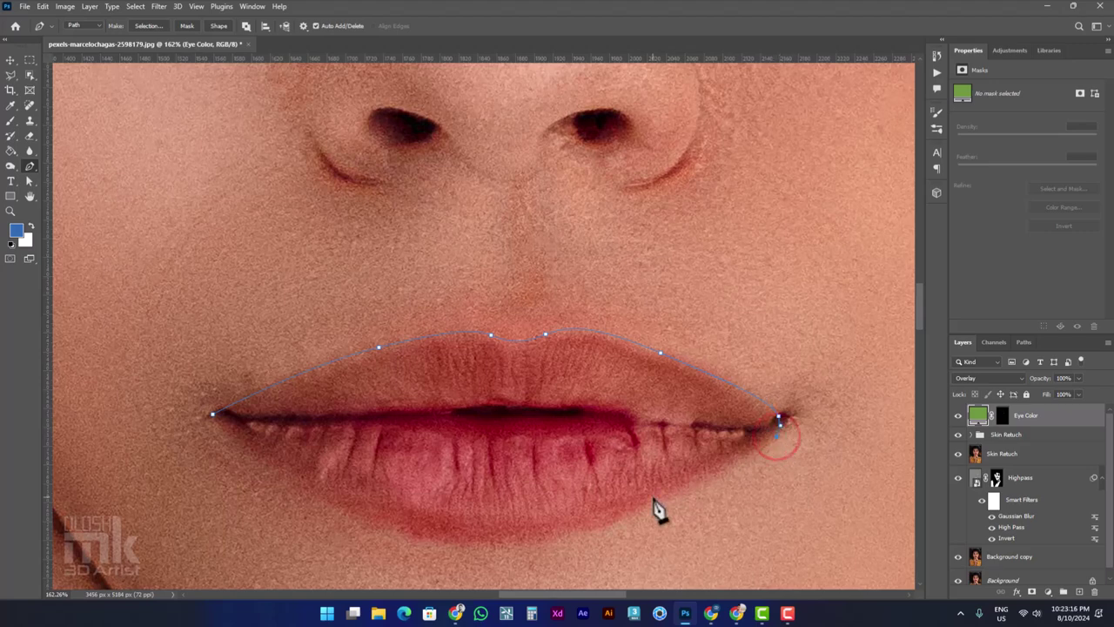
{"action": "left_click_drag", "start_coordinate": [567, 539], "coordinate": [547, 545]}
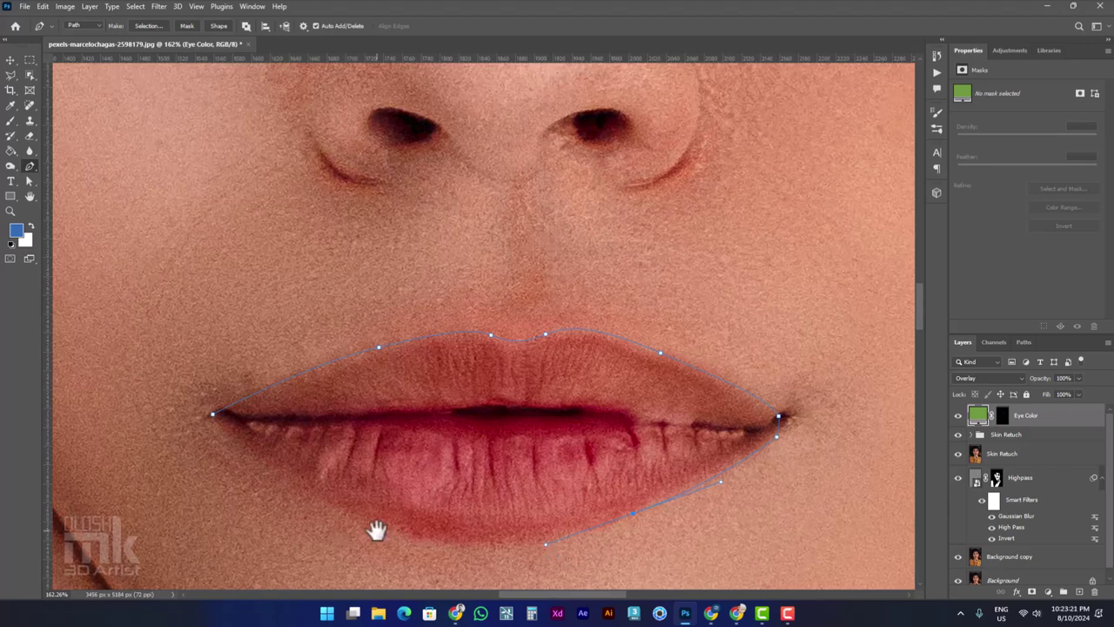
{"action": "left_click_drag", "start_coordinate": [377, 529], "coordinate": [473, 511]}
{"action": "left_click_drag", "start_coordinate": [338, 438], "coordinate": [294, 409]}
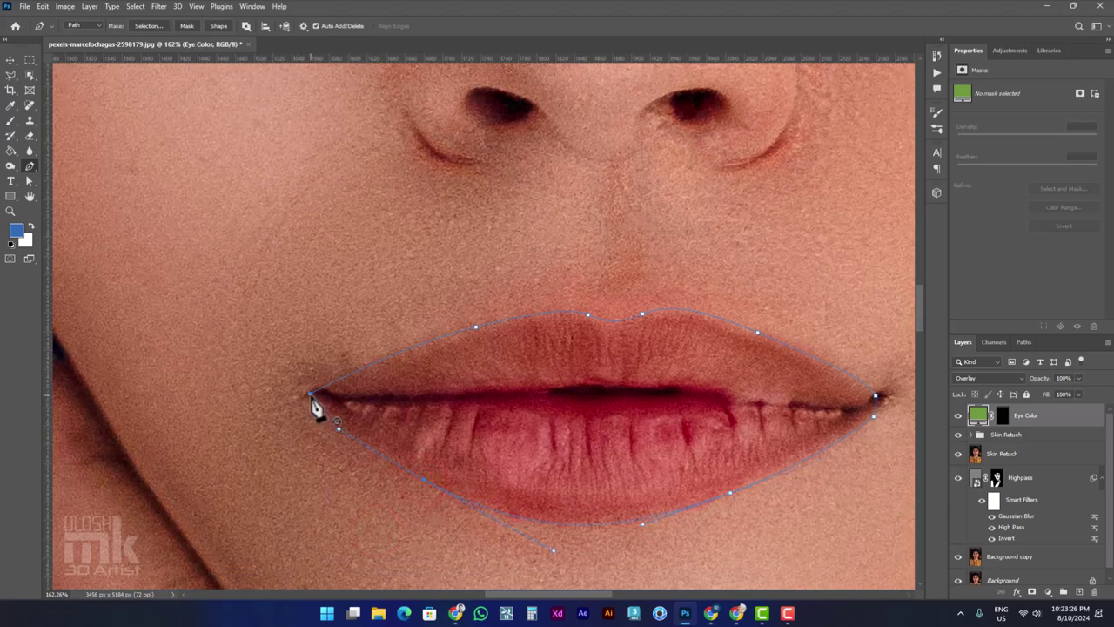
{"action": "scroll", "coordinate": [348, 414], "scroll_direction": "down", "scroll_amount": 3}
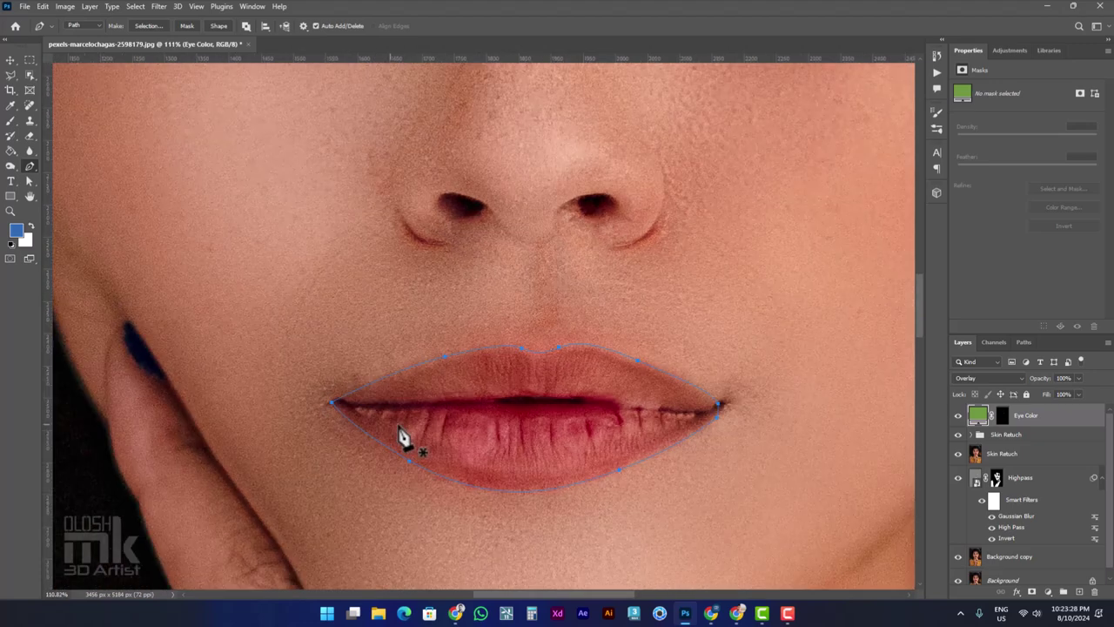
{"action": "scroll", "coordinate": [435, 436], "scroll_direction": "down", "scroll_amount": 3}
- Turn the lip path into a feathered selection and add a dark magenta Solid Color fill
{"action": "right_click", "coordinate": [467, 435]}
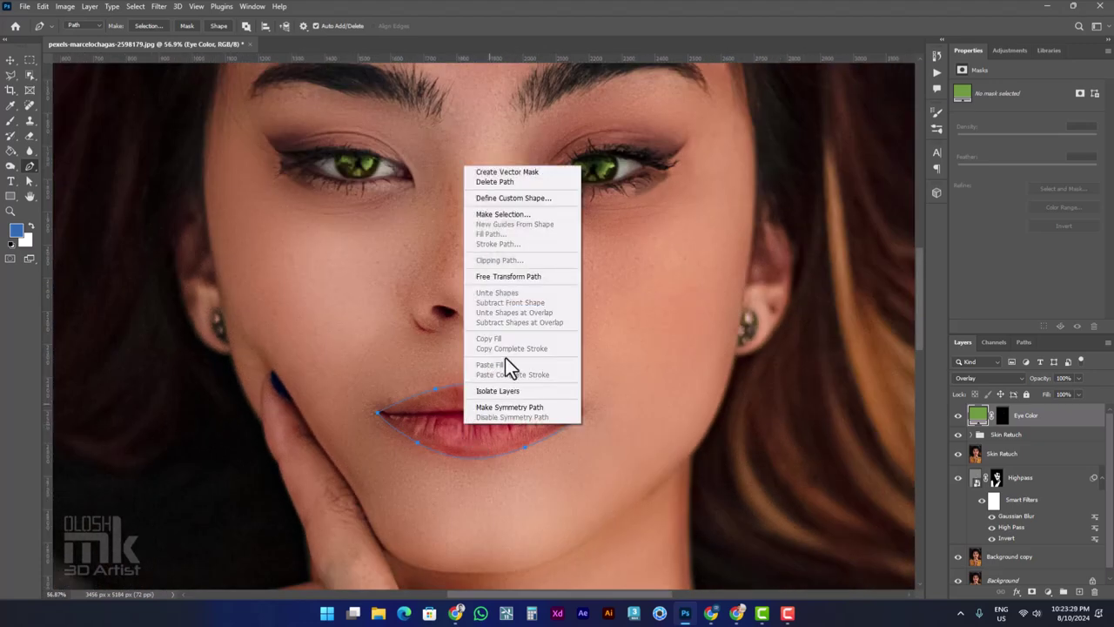
{"action": "left_click", "coordinate": [503, 214]}
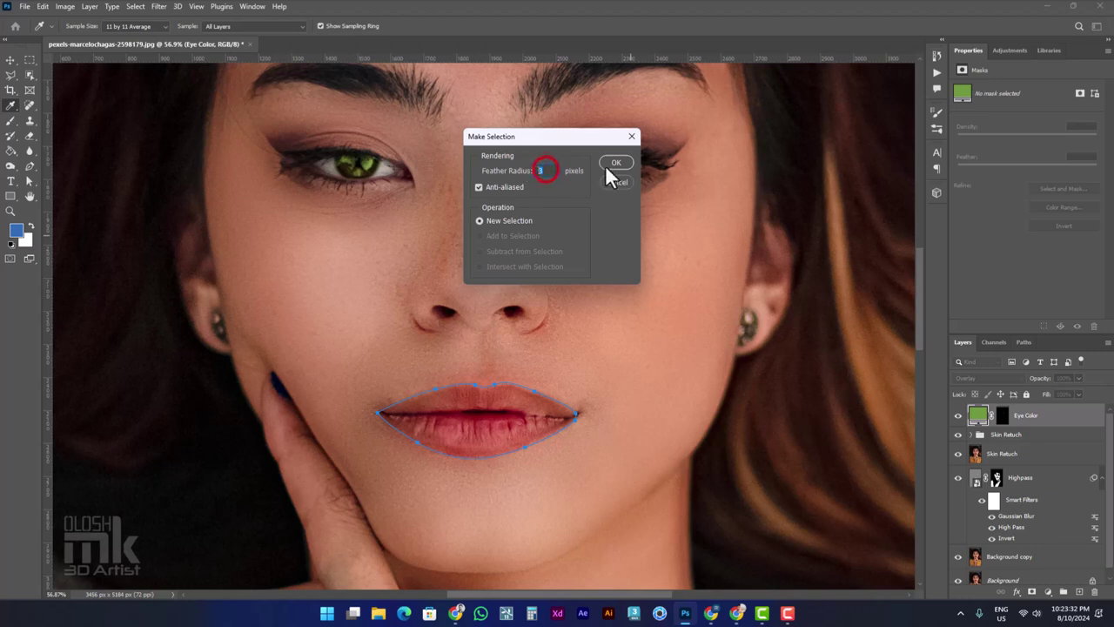
{"action": "left_click", "coordinate": [615, 162]}
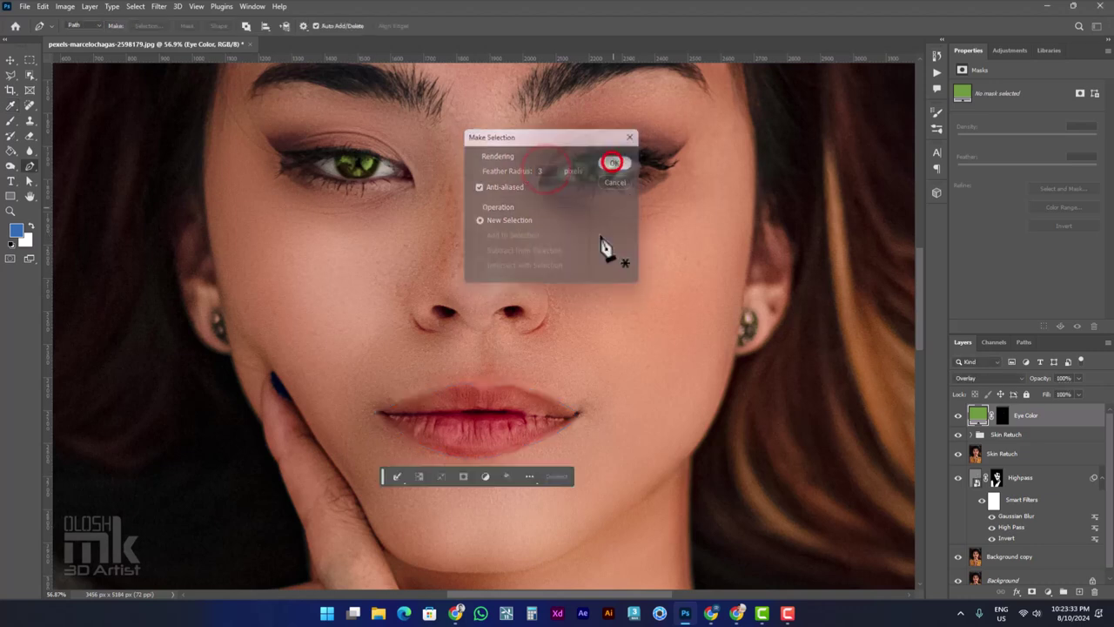
{"action": "left_click", "coordinate": [1048, 592]}
{"action": "left_click", "coordinate": [1039, 388]}
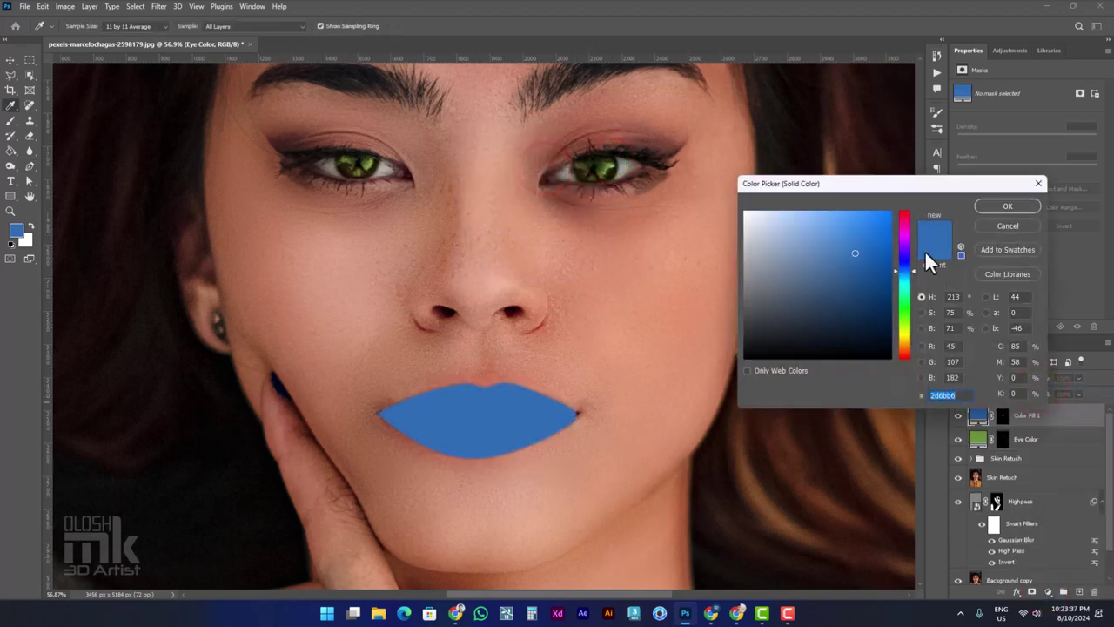
{"action": "left_click_drag", "start_coordinate": [906, 307], "coordinate": [907, 223]}
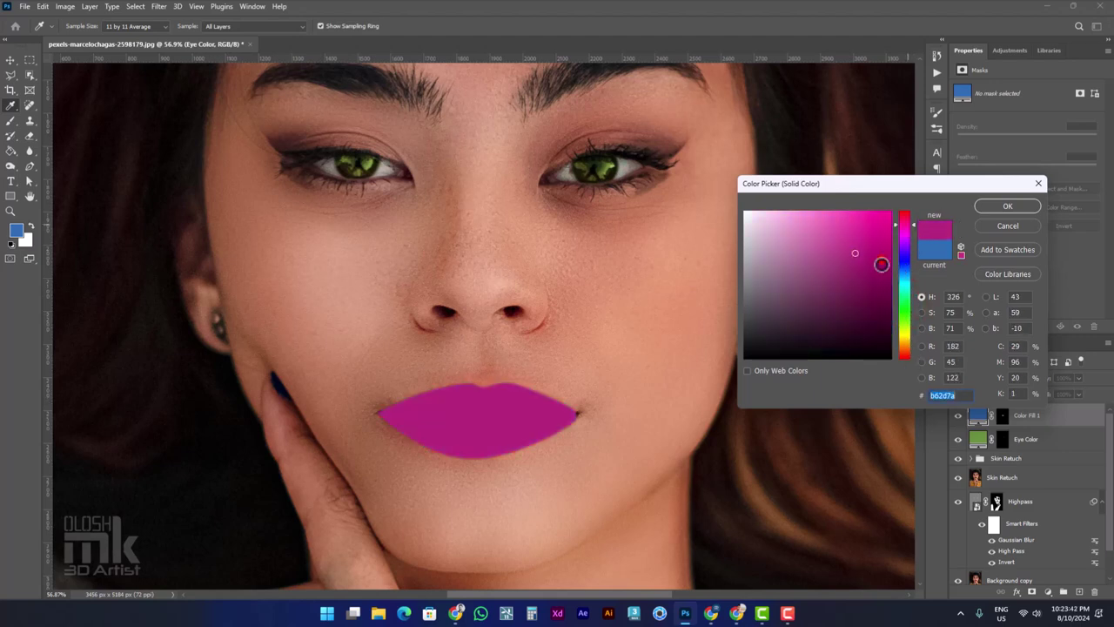
{"action": "left_click_drag", "start_coordinate": [879, 261], "coordinate": [878, 280]}
{"action": "left_click", "coordinate": [992, 204]}
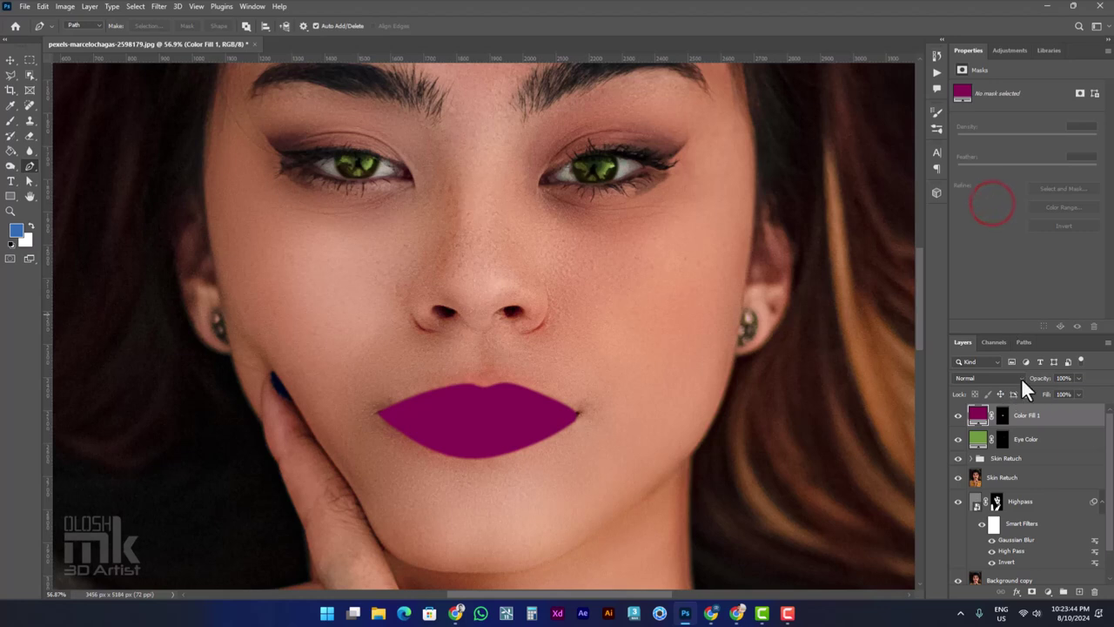
- Rename the fill layer 'Lip Color' and set its blend mode to Overlay
{"action": "double_click", "coordinate": [1025, 416]}
{"action": "type", "text": "Lip"}
{"action": "type", "text": " Colo"}
{"action": "type", "text": "r"}
{"action": "key", "text": "Return"}
{"action": "left_click", "coordinate": [1001, 380]}
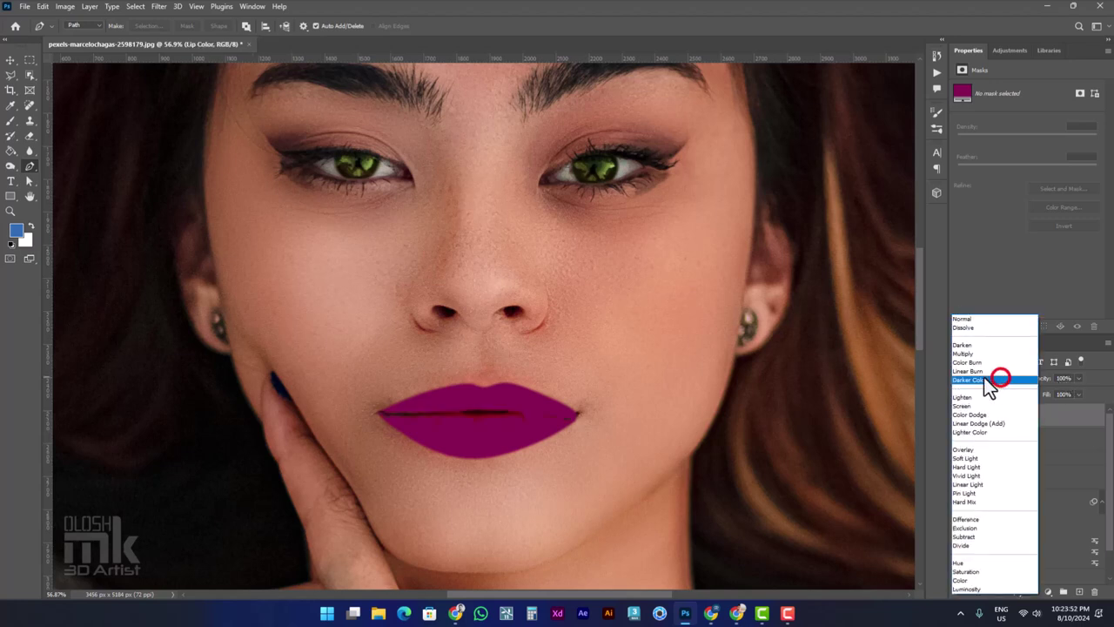
{"action": "left_click", "coordinate": [968, 452]}
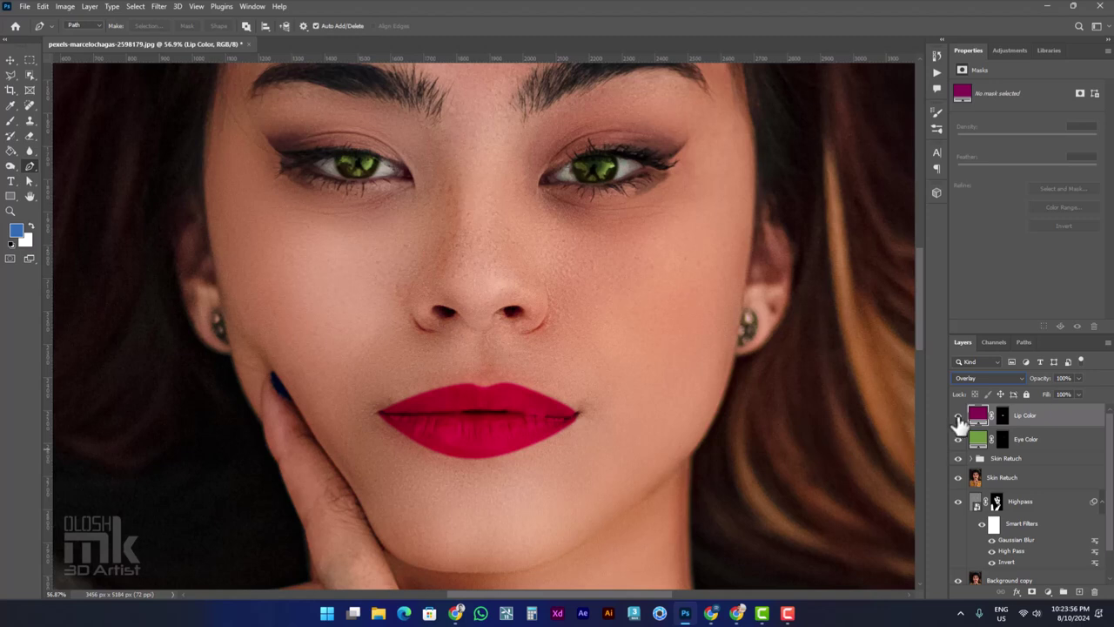
- Load the lip mask as a selection and hide the Lip Color layer
{"action": "left_click", "coordinate": [958, 416]}
{"action": "left_click", "coordinate": [958, 416]}
{"action": "left_click", "coordinate": [1000, 414], "text": "ctrl"}
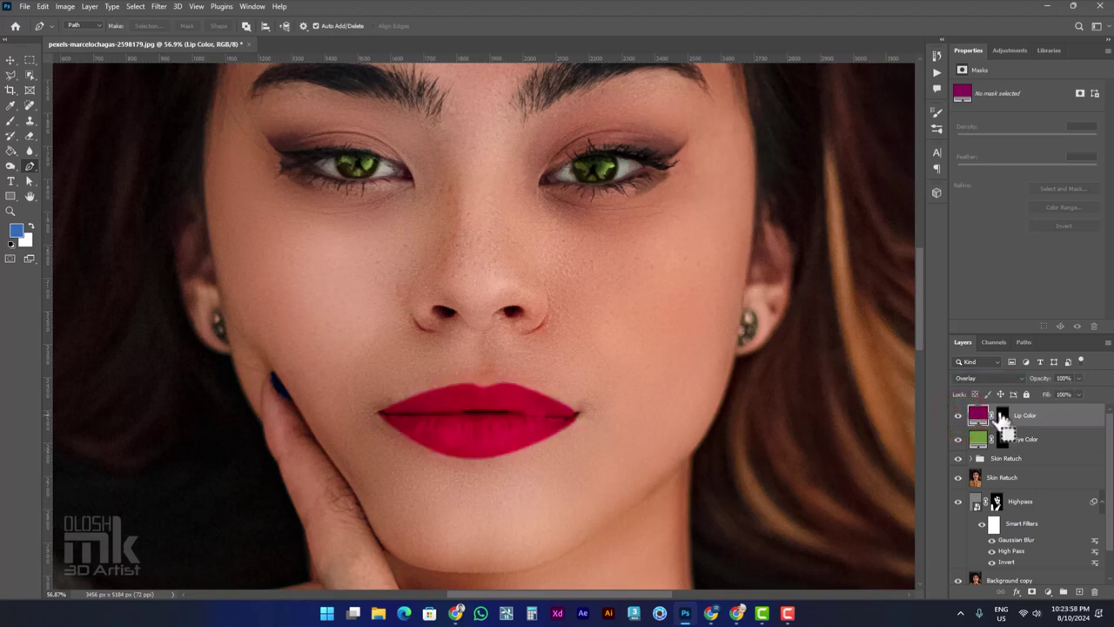
{"action": "left_click", "coordinate": [958, 416]}
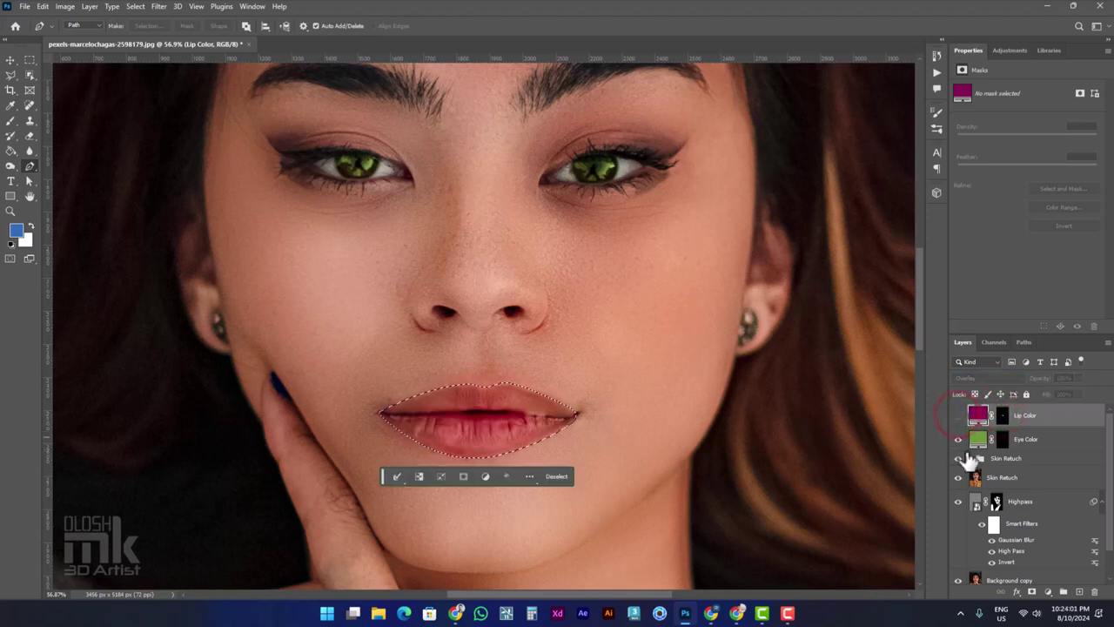
- Copy the selected lips from Skin Retouch onto a new Layer 1 with Layer Via Copy
{"action": "left_click", "coordinate": [974, 478]}
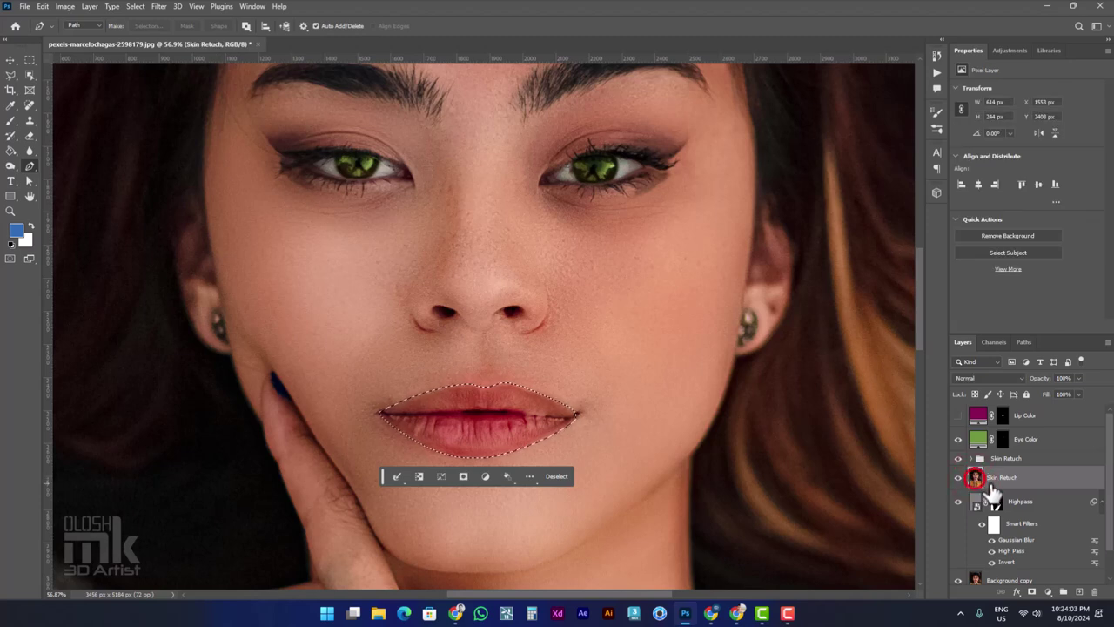
{"action": "right_click", "coordinate": [995, 488]}
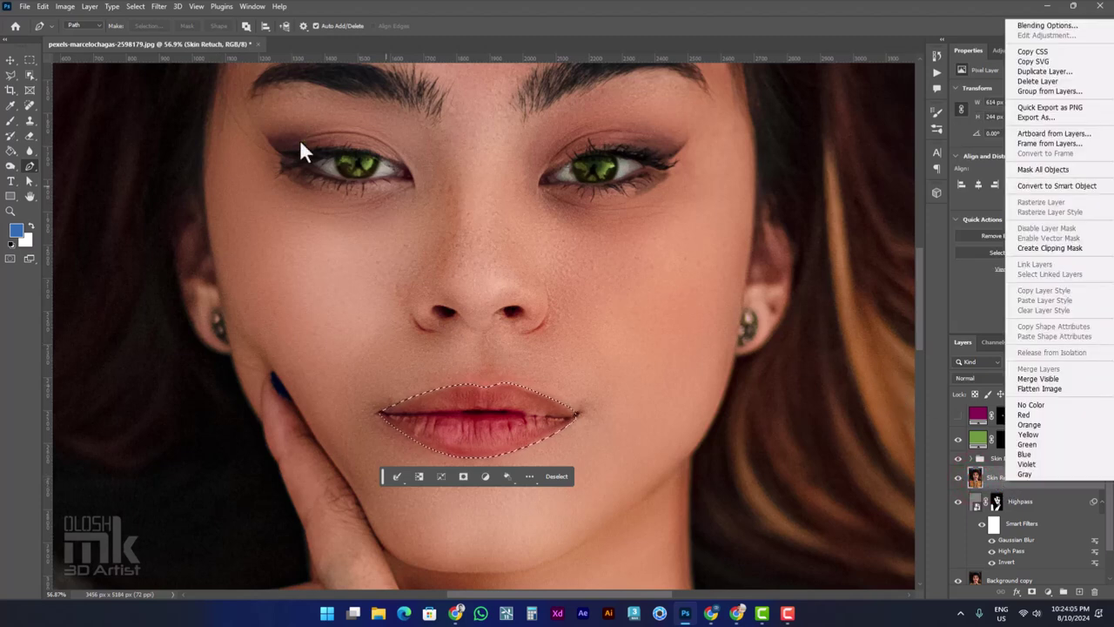
{"action": "left_click", "coordinate": [137, 10]}
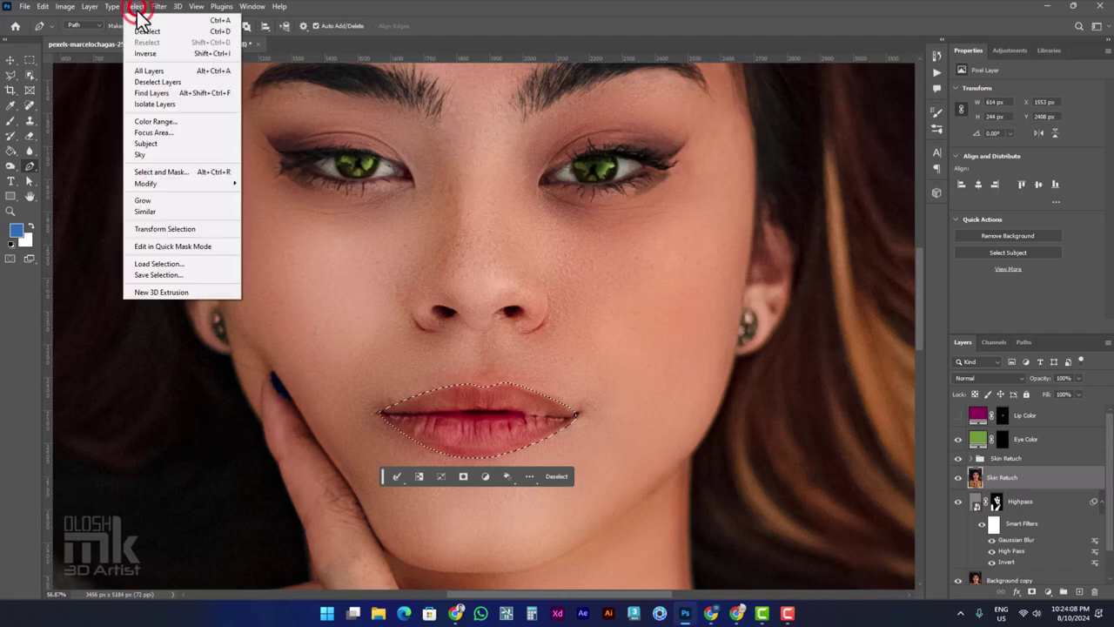
{"action": "left_click", "coordinate": [90, 6]}
{"action": "mouse_move", "coordinate": [97, 20]}
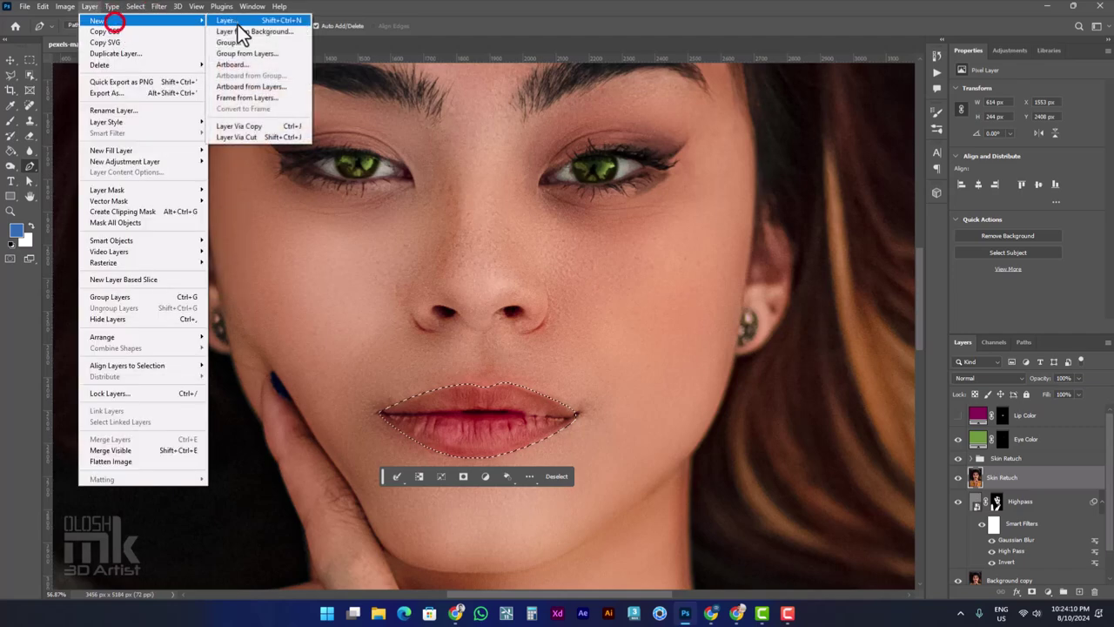
{"action": "left_click", "coordinate": [252, 127]}
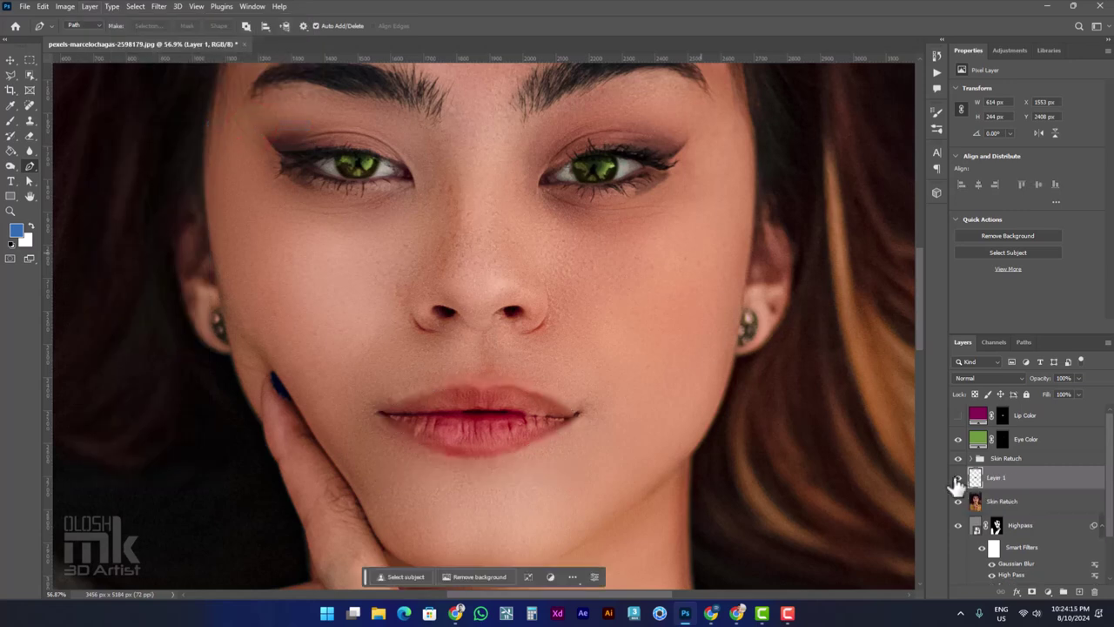
{"action": "left_click", "coordinate": [957, 477]}
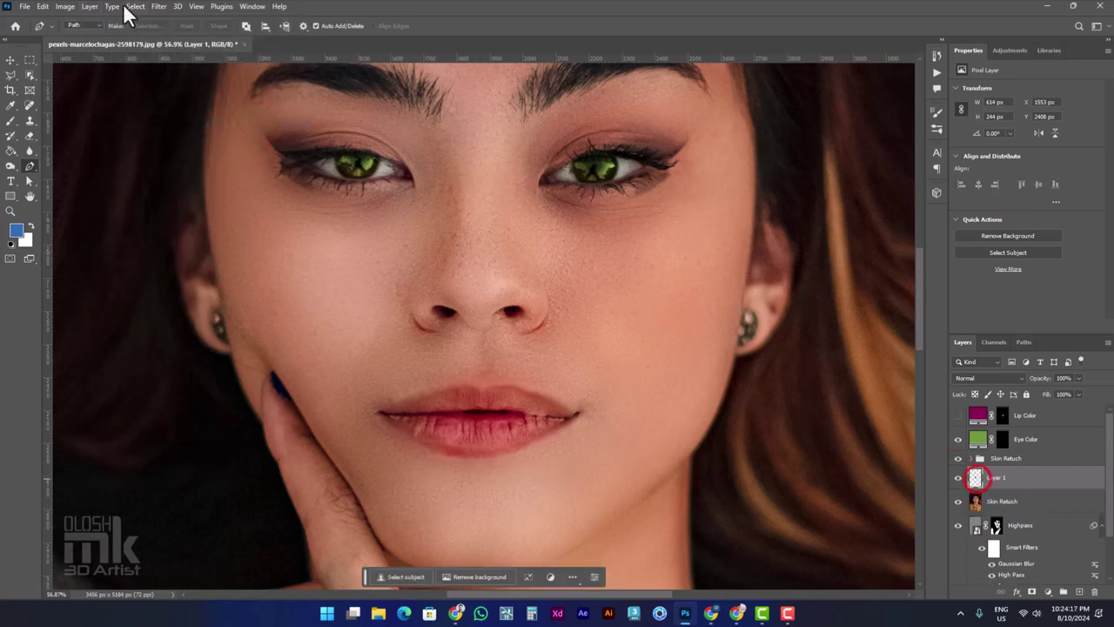
{"action": "left_click", "coordinate": [70, 7]}
- Desaturate Layer 1 and show Lip Color again, turning the lips purple
{"action": "left_click", "coordinate": [130, 39]}
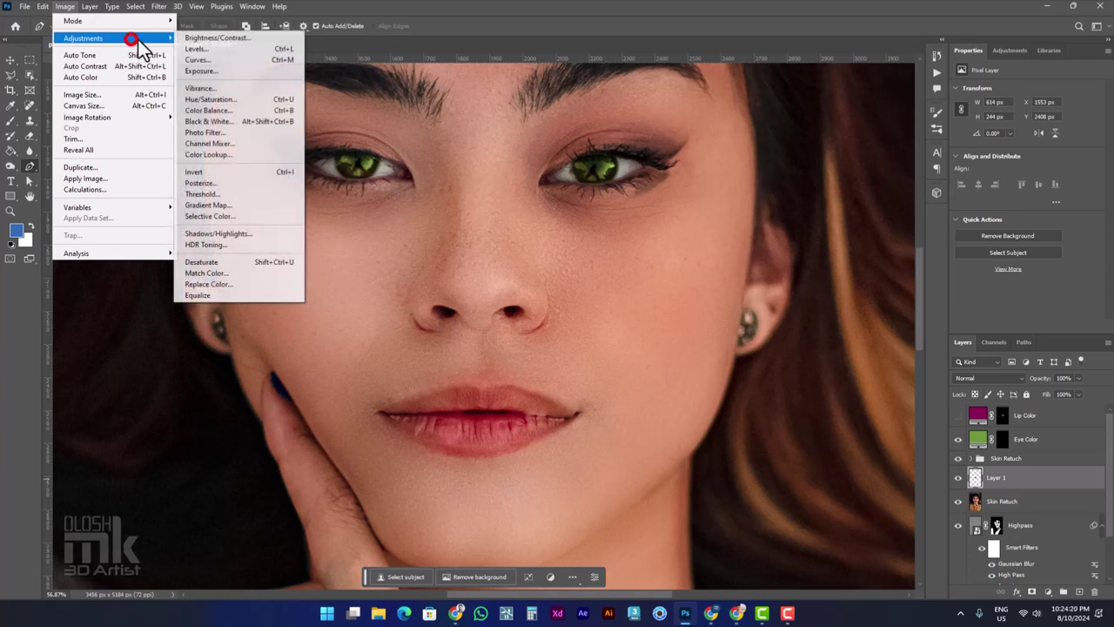
{"action": "left_click", "coordinate": [245, 262]}
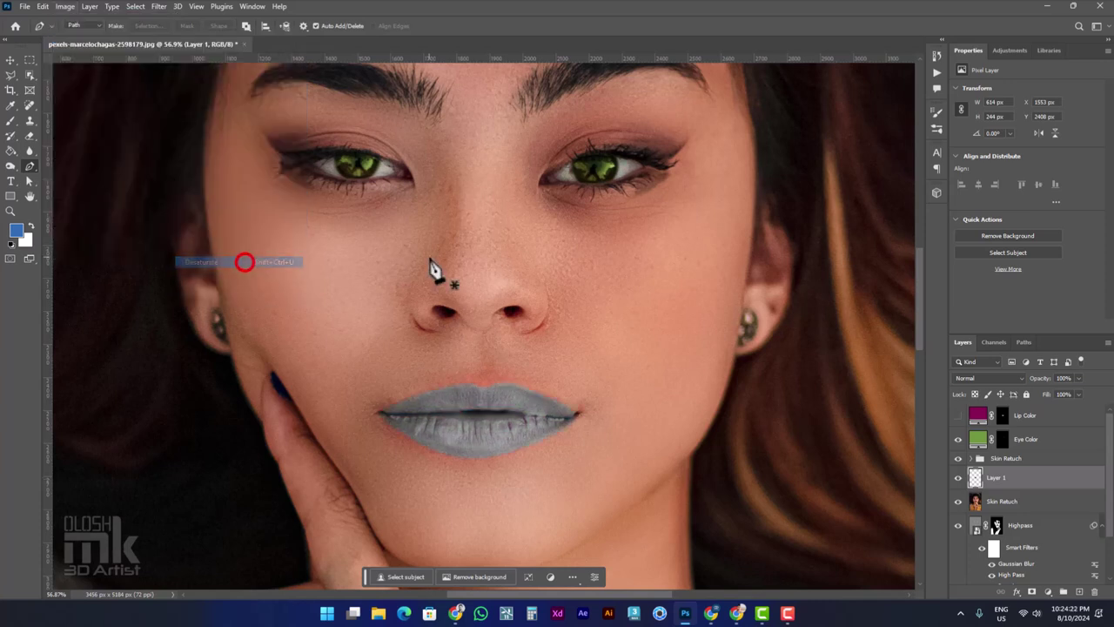
{"action": "left_click", "coordinate": [957, 415]}
- Change the Lip Color fill to dark olive green (434c18) and select its mask
{"action": "left_click", "coordinate": [980, 416]}
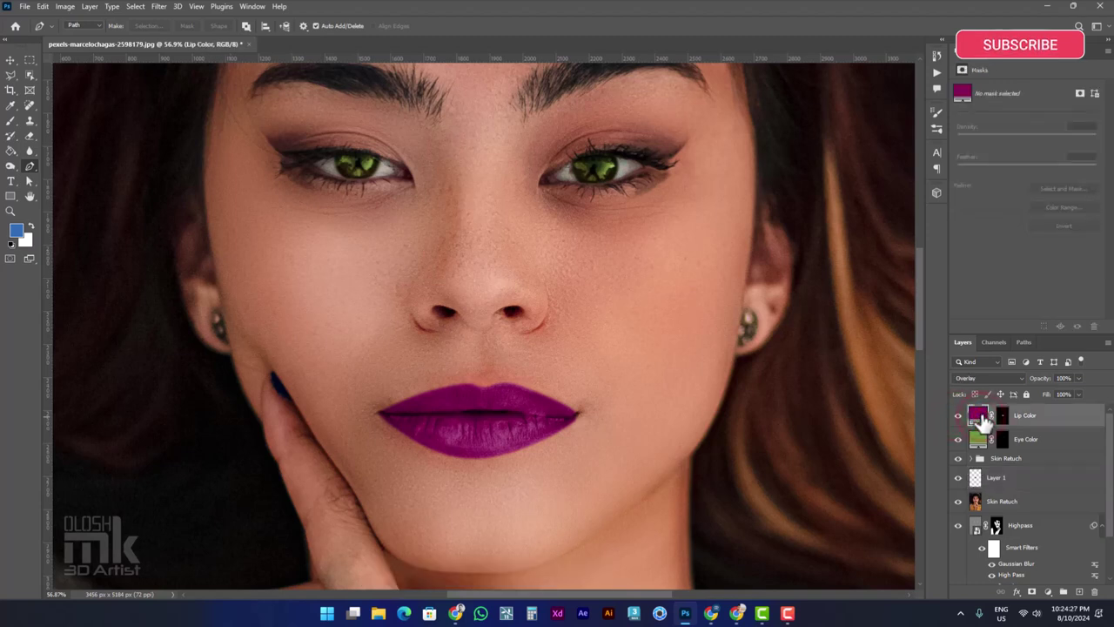
{"action": "double_click", "coordinate": [978, 416]}
{"action": "left_click", "coordinate": [849, 235]}
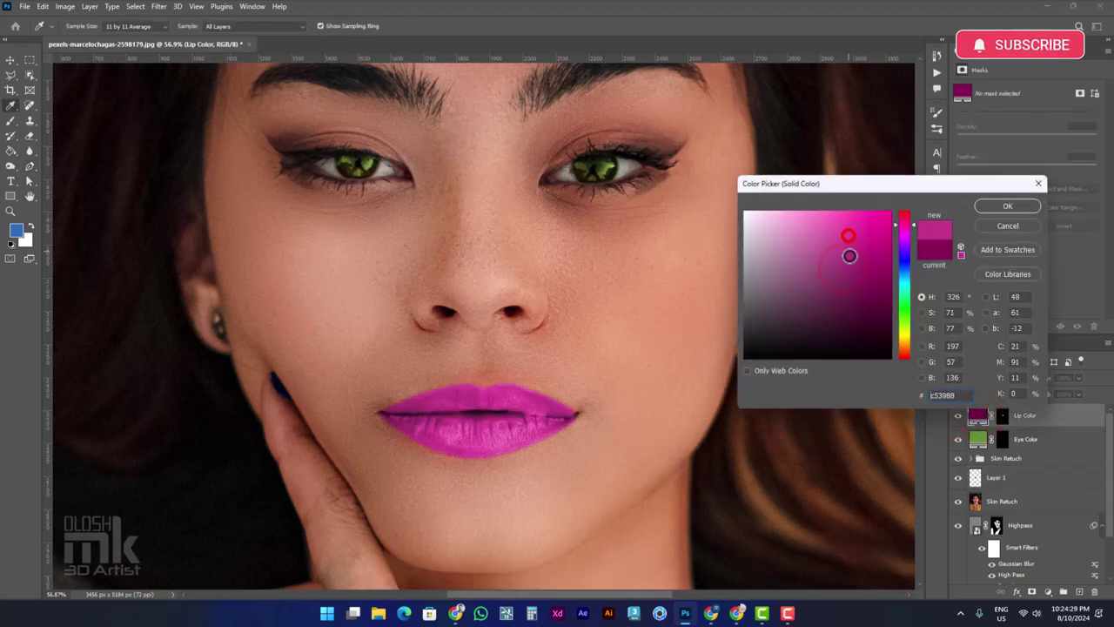
{"action": "left_click", "coordinate": [903, 329]}
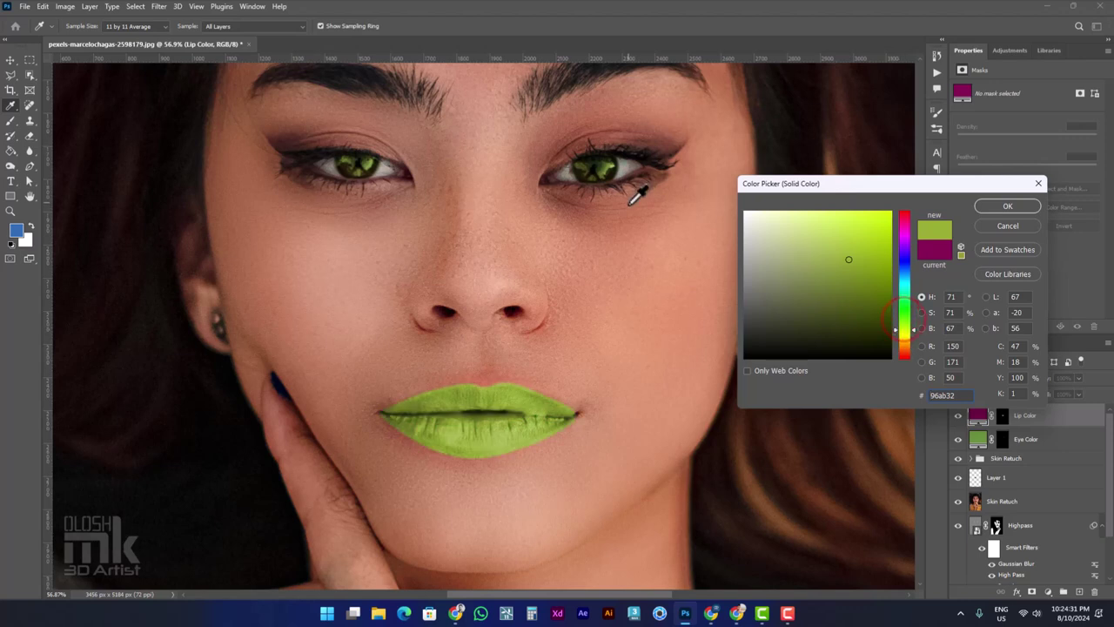
{"action": "left_click_drag", "start_coordinate": [866, 275], "coordinate": [842, 298]}
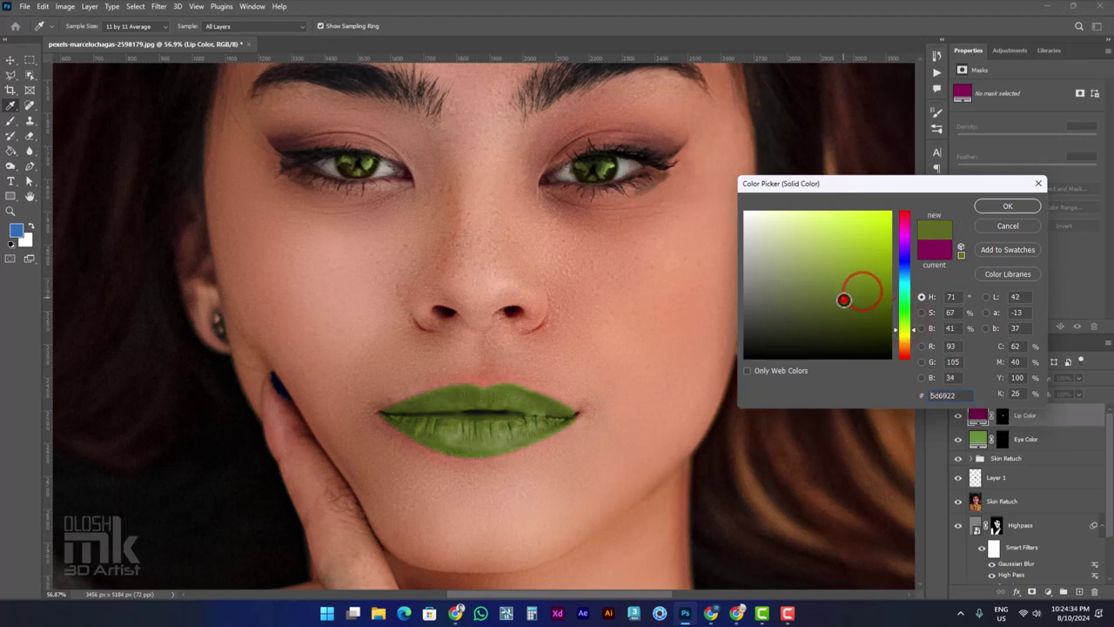
{"action": "left_click_drag", "start_coordinate": [843, 299], "coordinate": [843, 315]}
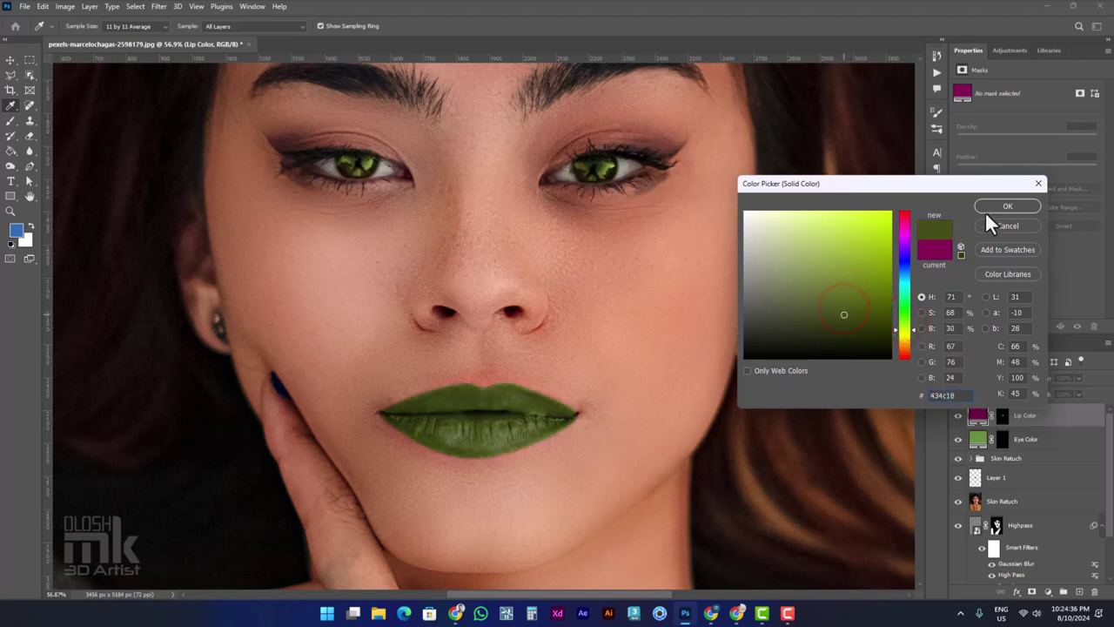
{"action": "left_click", "coordinate": [1008, 206]}
{"action": "left_click", "coordinate": [1005, 415]}
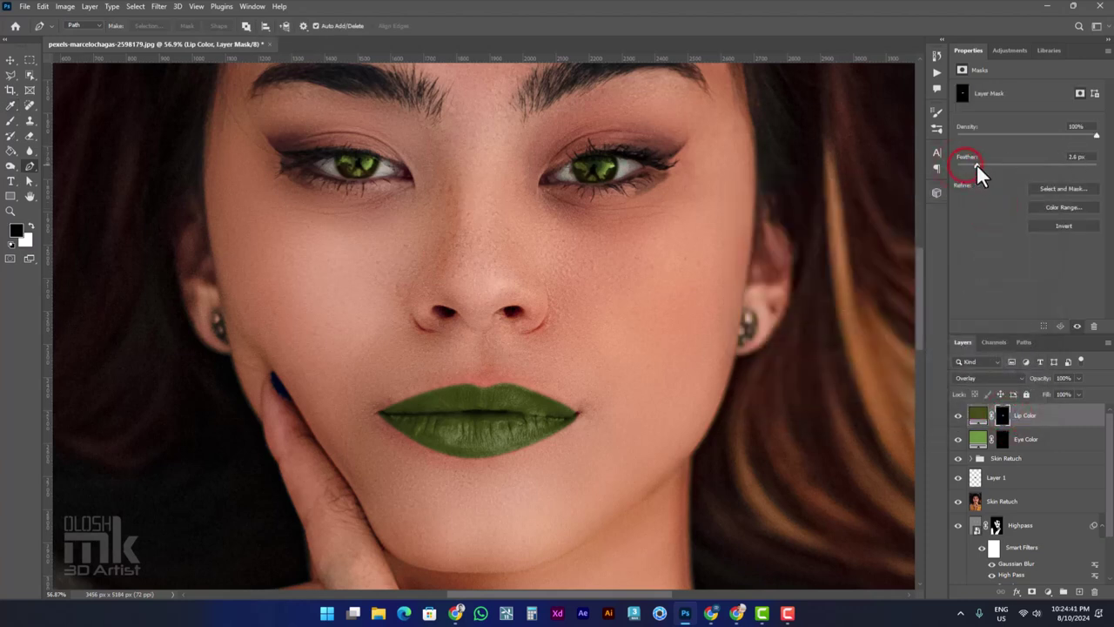
- Feather the Lip Color mask to about 3.6 px, leaving density at 100%
{"action": "mouse_move", "coordinate": [976, 164]}
{"action": "left_mouse_down"}
{"action": "mouse_move", "coordinate": [1013, 164]}
{"action": "mouse_move", "coordinate": [990, 163]}
{"action": "left_mouse_up"}
{"action": "left_click_drag", "start_coordinate": [999, 163], "coordinate": [983, 166]}
{"action": "left_click", "coordinate": [1069, 135]}
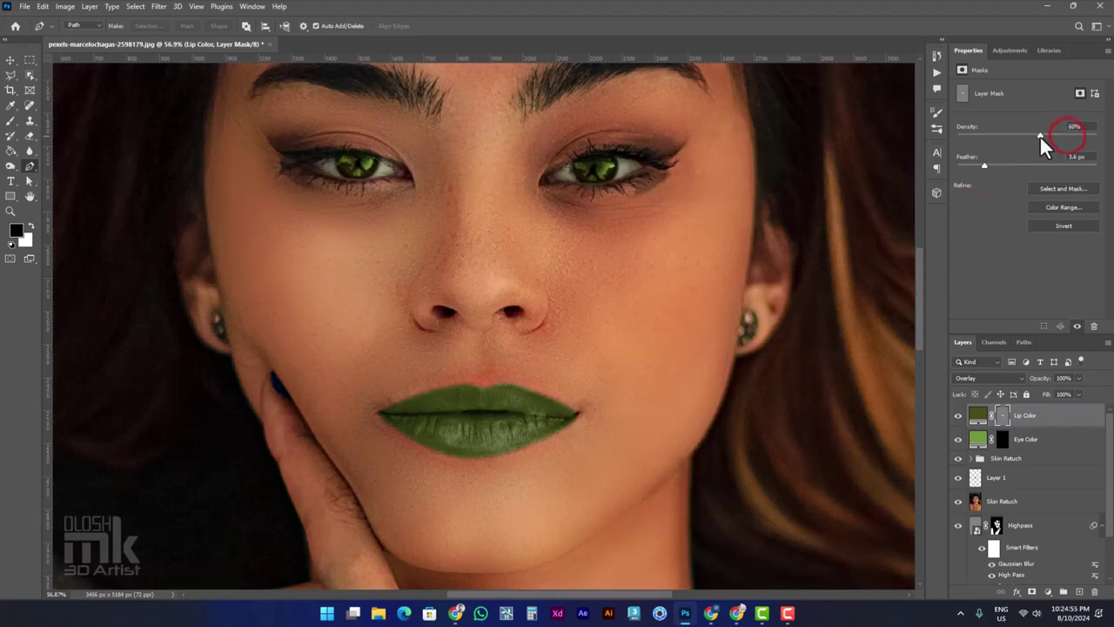
{"action": "left_click", "coordinate": [1094, 136]}
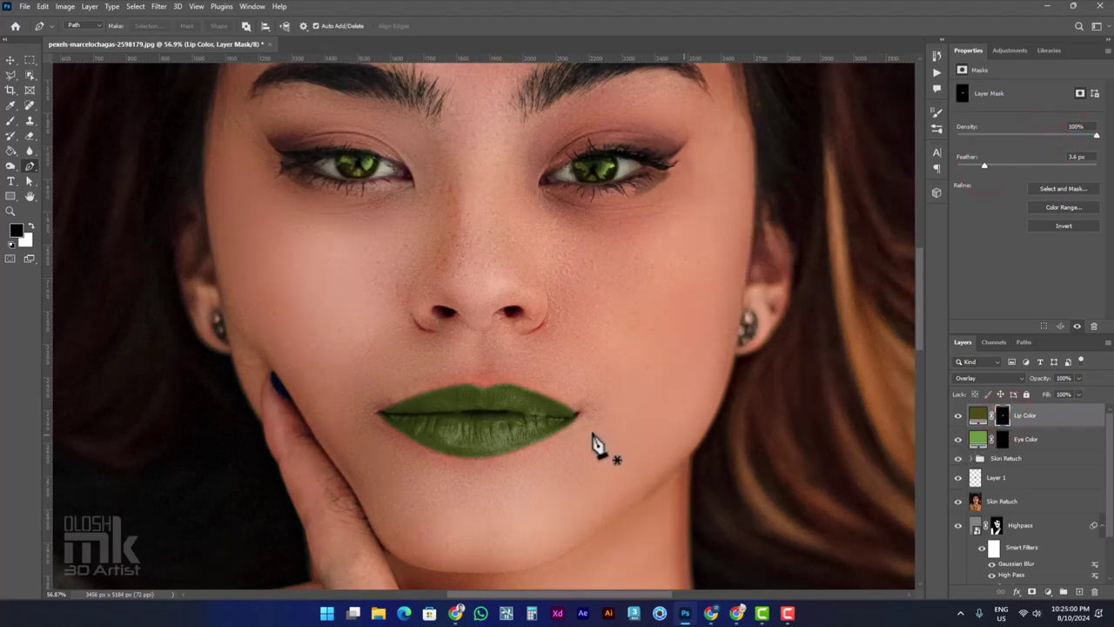
- Try paler olive and tan shades in the Lip Color fill
{"action": "double_click", "coordinate": [976, 419]}
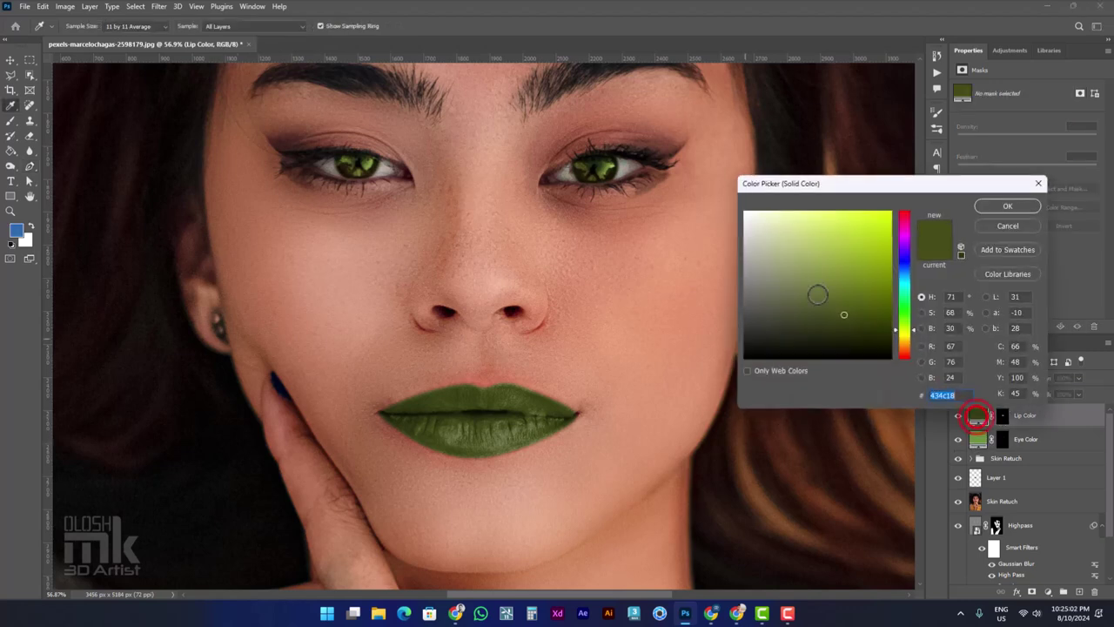
{"action": "mouse_move", "coordinate": [842, 296]}
{"action": "left_mouse_down"}
{"action": "mouse_move", "coordinate": [800, 321]}
{"action": "mouse_move", "coordinate": [796, 308]}
{"action": "mouse_move", "coordinate": [869, 322]}
{"action": "mouse_move", "coordinate": [875, 293]}
{"action": "mouse_move", "coordinate": [859, 296]}
{"action": "left_mouse_up"}
{"action": "mouse_move", "coordinate": [906, 329]}
{"action": "left_mouse_down"}
{"action": "mouse_move", "coordinate": [906, 320]}
{"action": "mouse_move", "coordinate": [905, 349]}
{"action": "left_mouse_up"}
{"action": "mouse_move", "coordinate": [782, 308]}
{"action": "left_mouse_down"}
{"action": "mouse_move", "coordinate": [838, 258]}
{"action": "mouse_move", "coordinate": [848, 278]}
{"action": "left_mouse_up"}
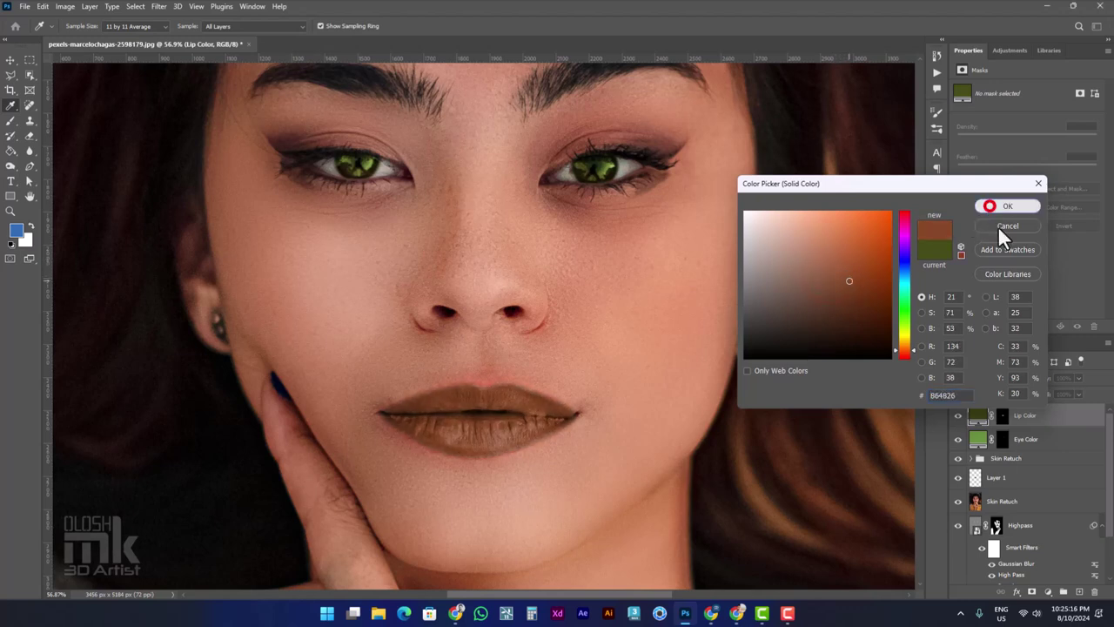
{"action": "left_click", "coordinate": [1002, 416]}
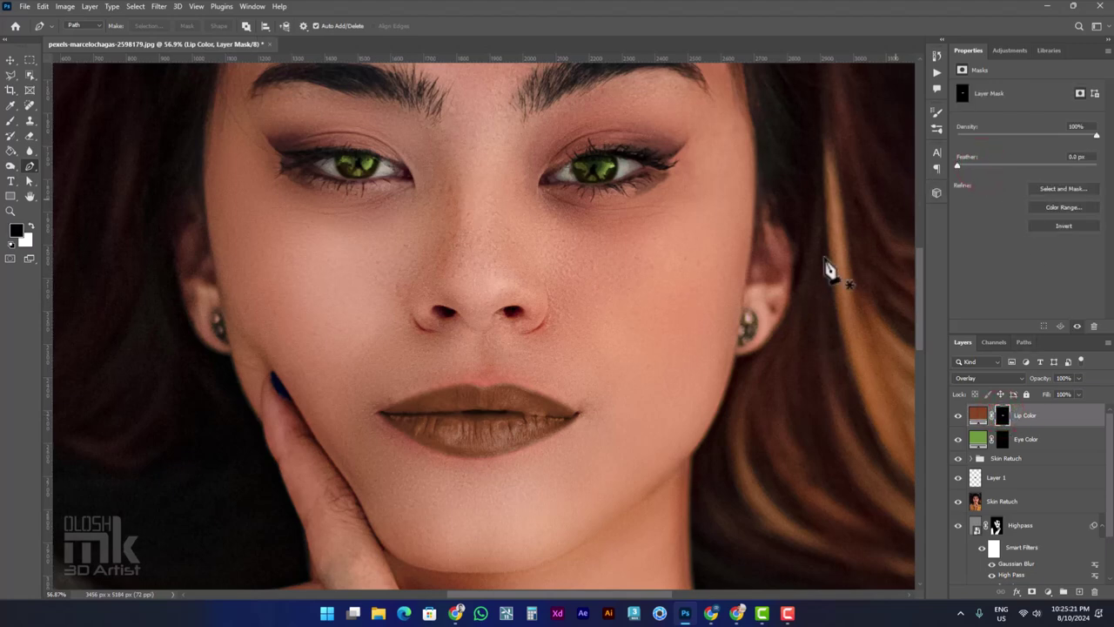
{"action": "scroll", "coordinate": [589, 410], "scroll_direction": "down", "scroll_amount": 2}
{"action": "scroll", "coordinate": [591, 427], "scroll_direction": "down", "scroll_amount": 2}
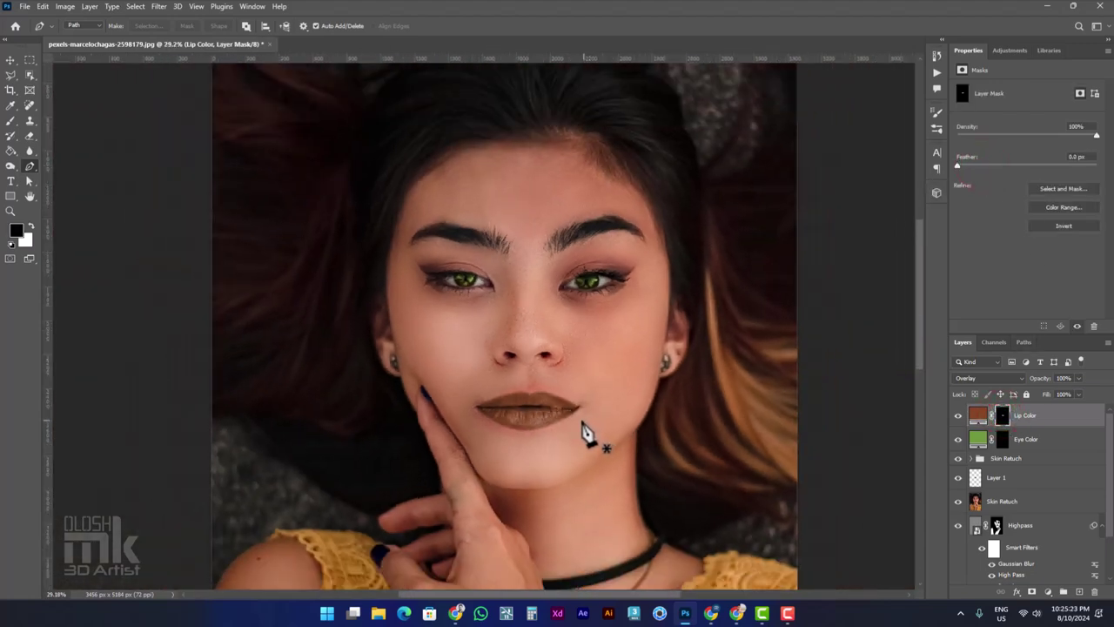
{"action": "scroll", "coordinate": [585, 433], "scroll_direction": "up", "scroll_amount": 2}
- Recolour the Lip Color fill deep crimson (9d2539), then edit the Eye Color fill
{"action": "double_click", "coordinate": [978, 415]}
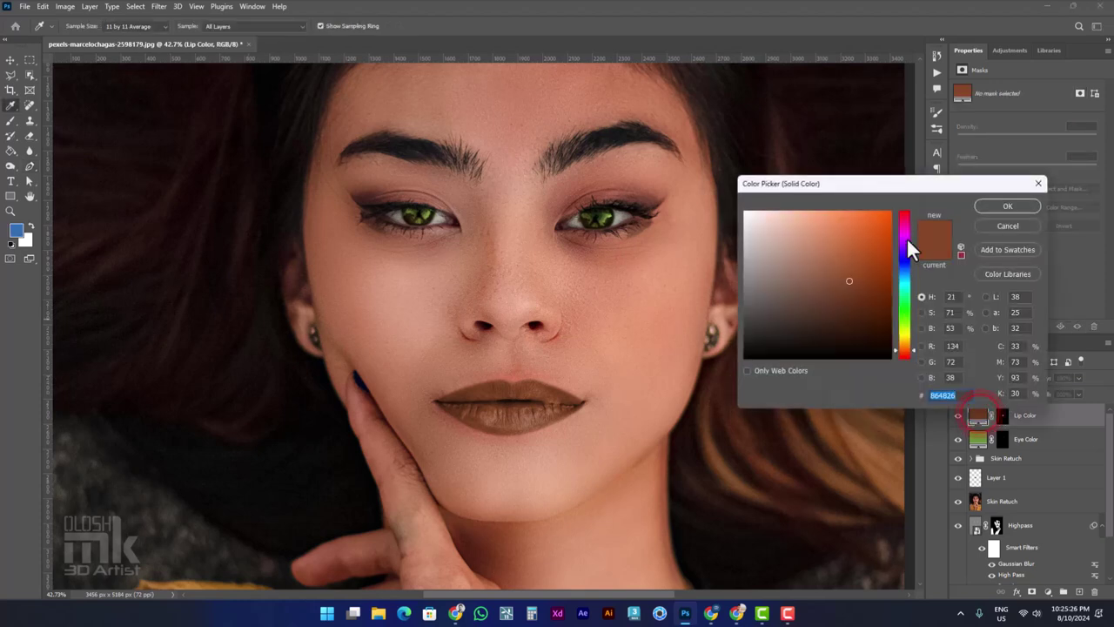
{"action": "left_click_drag", "start_coordinate": [908, 242], "coordinate": [902, 213]}
{"action": "left_click_drag", "start_coordinate": [851, 280], "coordinate": [862, 275]}
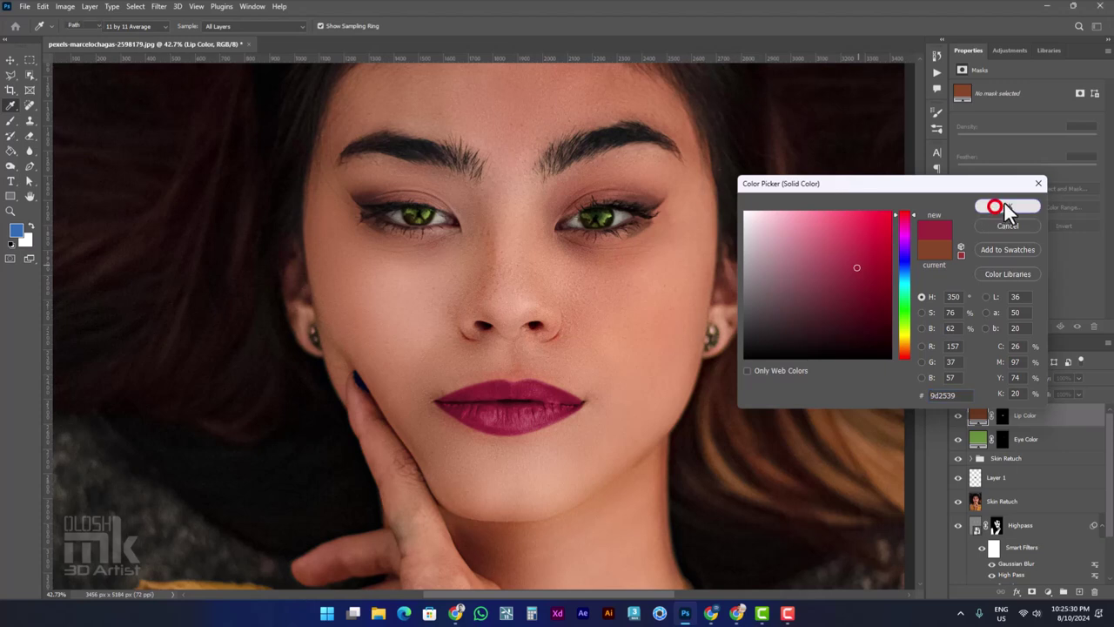
{"action": "left_click", "coordinate": [1004, 207]}
{"action": "double_click", "coordinate": [978, 438]}
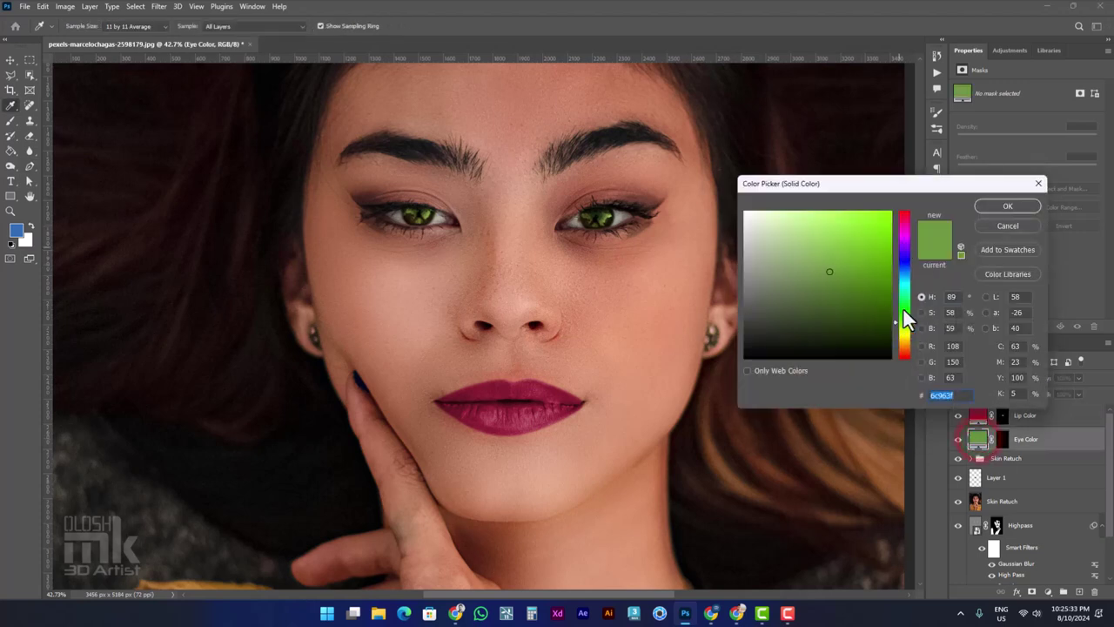
- Set the Eye Color fill to dark plum magenta 873451 to match the lips
{"action": "left_click_drag", "start_coordinate": [906, 225], "coordinate": [904, 218]}
{"action": "mouse_move", "coordinate": [852, 288]}
{"action": "left_mouse_down"}
{"action": "mouse_move", "coordinate": [847, 298]}
{"action": "mouse_move", "coordinate": [835, 281]}
{"action": "left_mouse_up"}
{"action": "left_click", "coordinate": [1007, 207]}
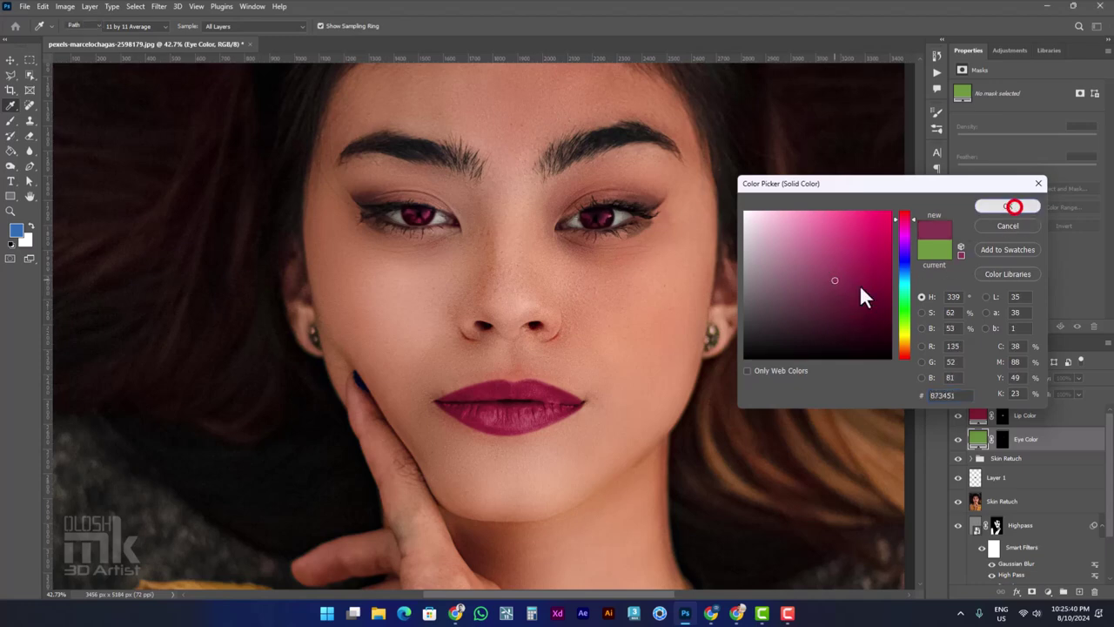
{"action": "key", "text": "p"}
{"action": "scroll", "coordinate": [567, 409], "scroll_direction": "down", "scroll_amount": 5, "text": "alt"}
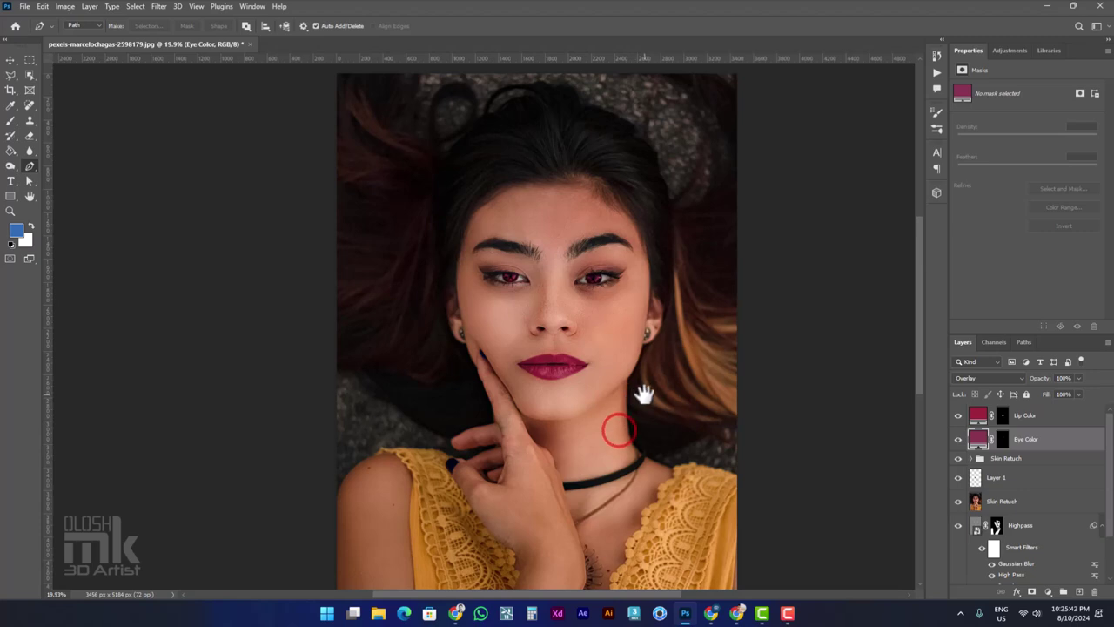
- Select the Lip Color layer and create a blank layer above it
{"action": "scroll", "coordinate": [542, 238], "scroll_direction": "up", "scroll_amount": 1, "text": "alt"}
{"action": "scroll", "coordinate": [542, 238], "scroll_direction": "up", "scroll_amount": 2, "text": "alt"}
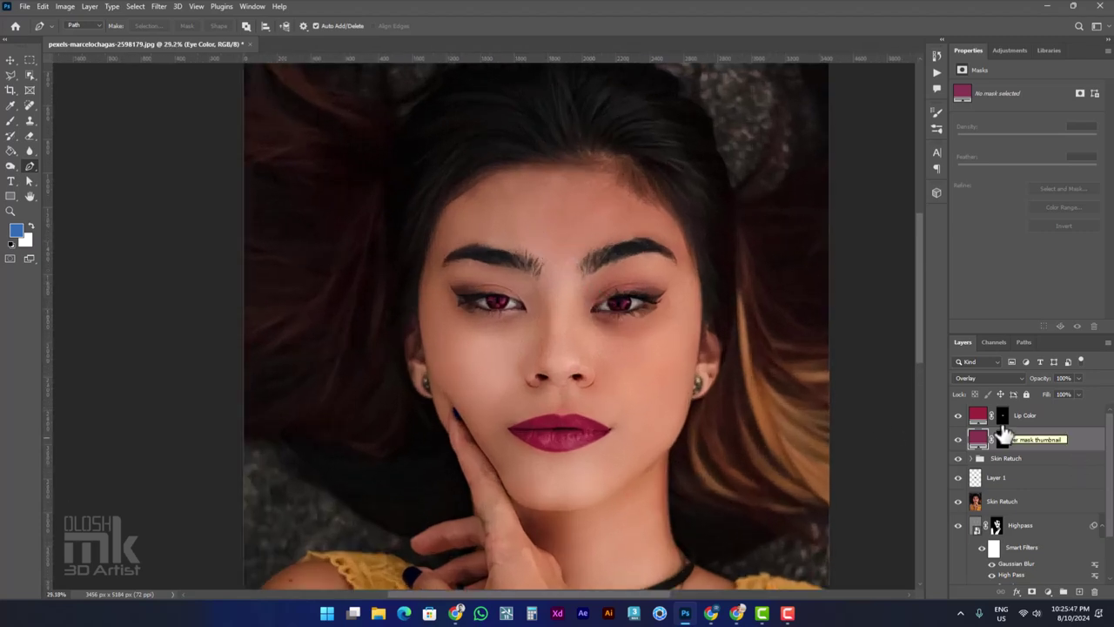
{"action": "scroll", "coordinate": [692, 427], "scroll_direction": "down", "scroll_amount": 3, "text": "alt"}
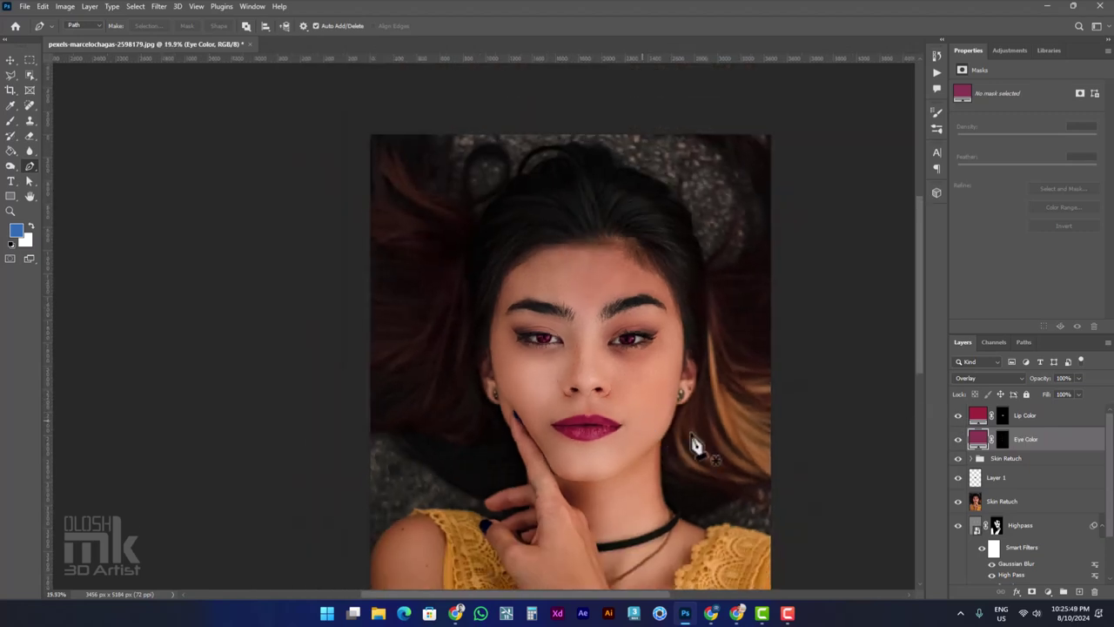
{"action": "mouse_move", "coordinate": [734, 476]}
{"action": "left_mouse_down"}
{"action": "mouse_move", "coordinate": [705, 396]}
{"action": "mouse_move", "coordinate": [701, 310]}
{"action": "left_mouse_up"}
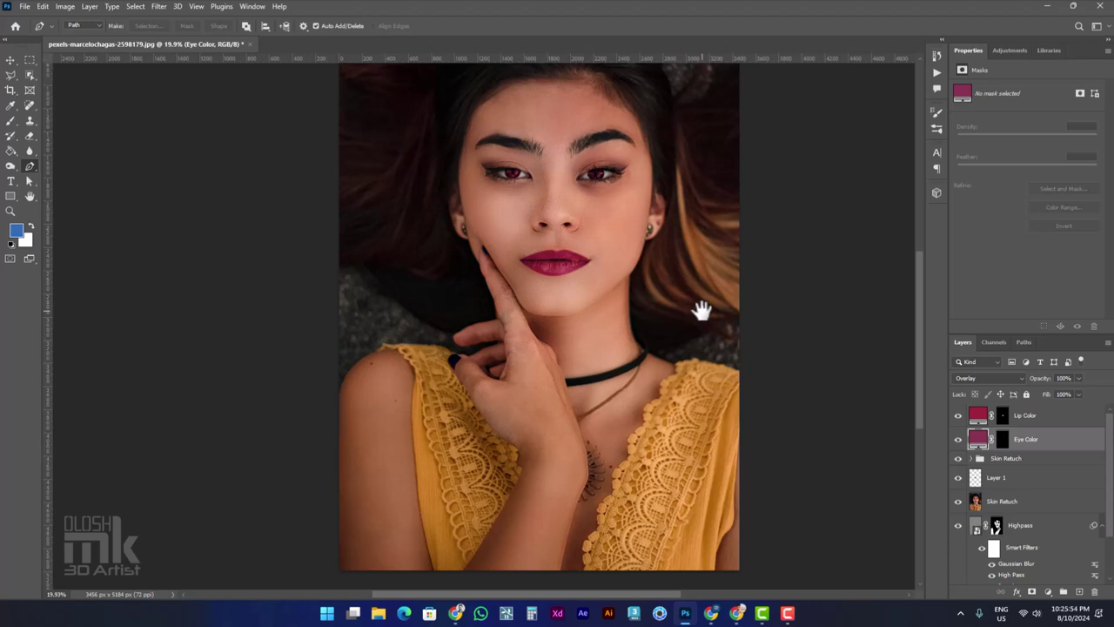
{"action": "left_click", "coordinate": [1027, 417]}
{"action": "scroll", "coordinate": [560, 187], "scroll_direction": "up", "scroll_amount": 3, "text": "alt"}
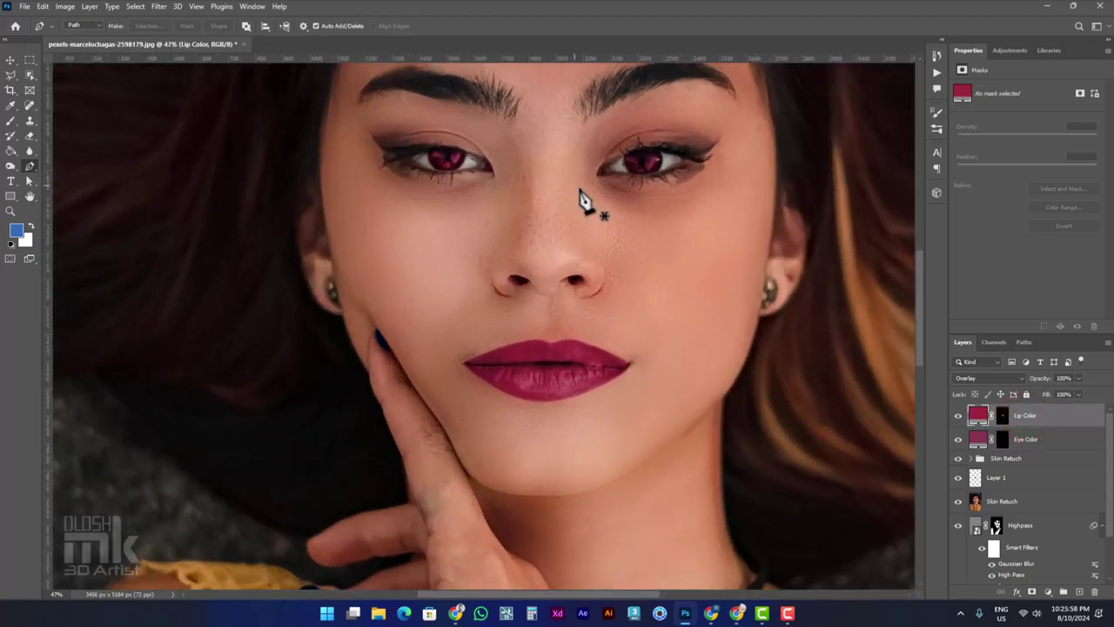
{"action": "scroll", "coordinate": [607, 291], "scroll_direction": "up", "scroll_amount": 2, "text": "alt"}
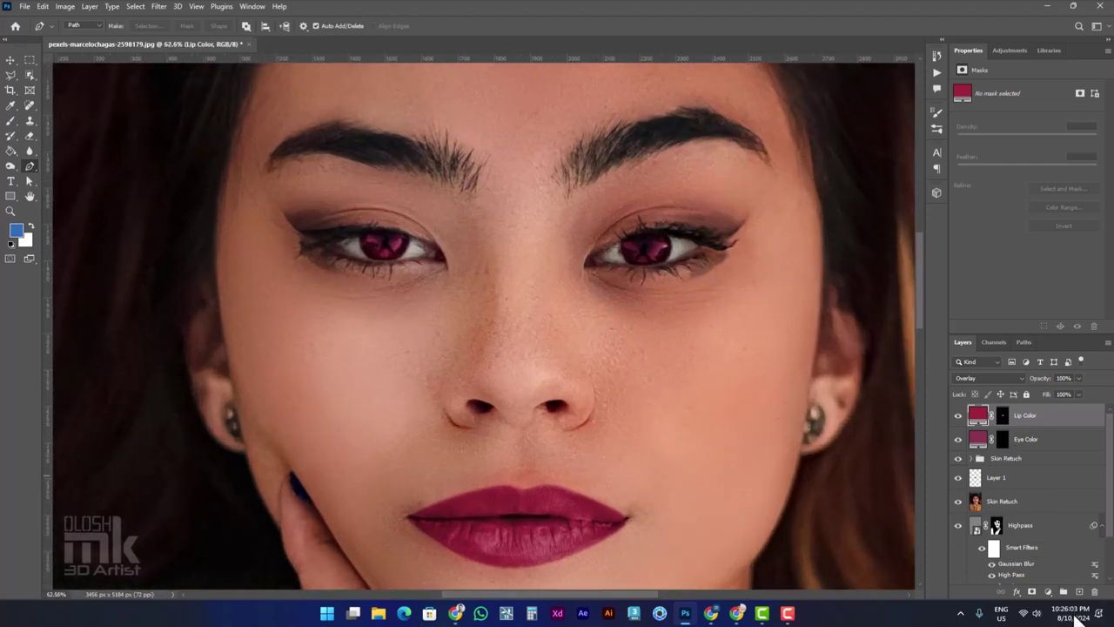
{"action": "left_click", "coordinate": [1079, 592]}
{"action": "type", "text": "Skin Thuch"}
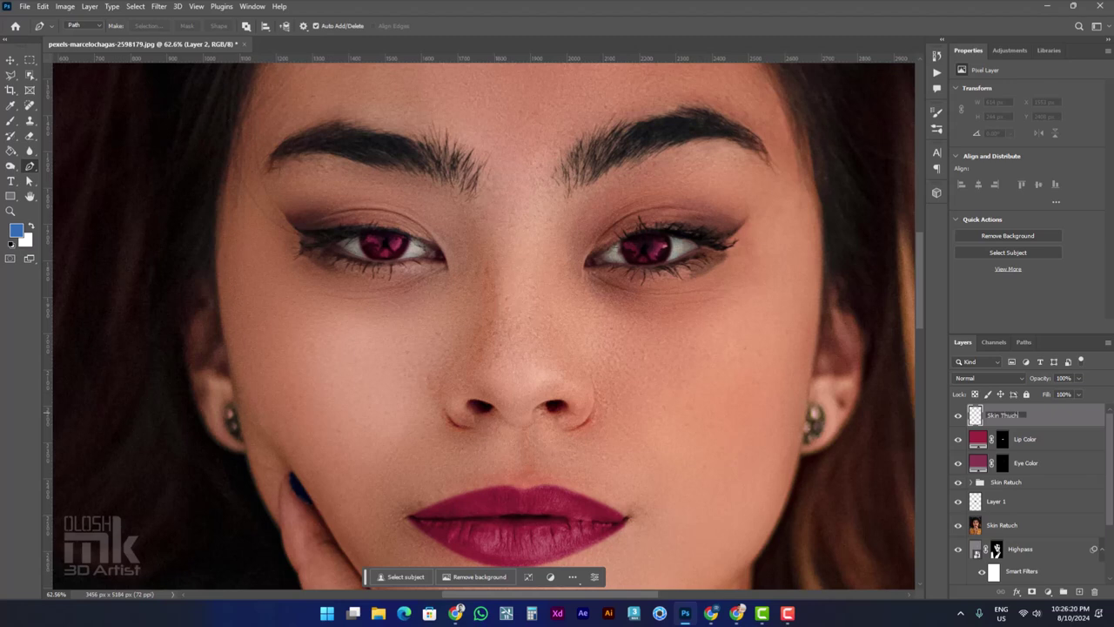
- Set the Skin Thuch layer's blend mode to Overlay
{"action": "left_click", "coordinate": [987, 376]}
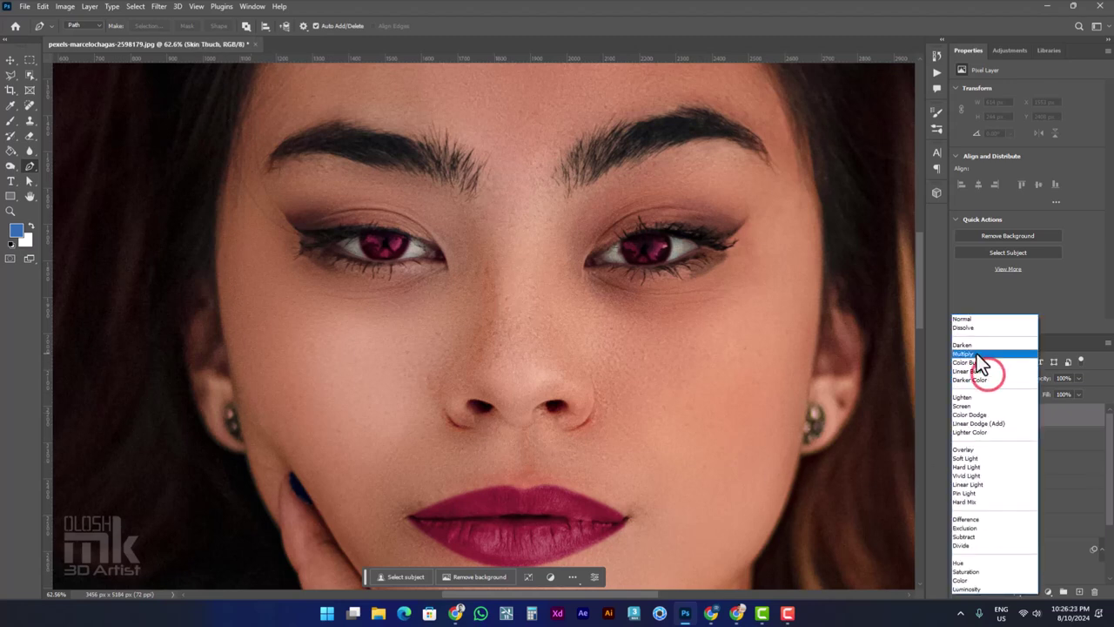
{"action": "left_click", "coordinate": [964, 449]}
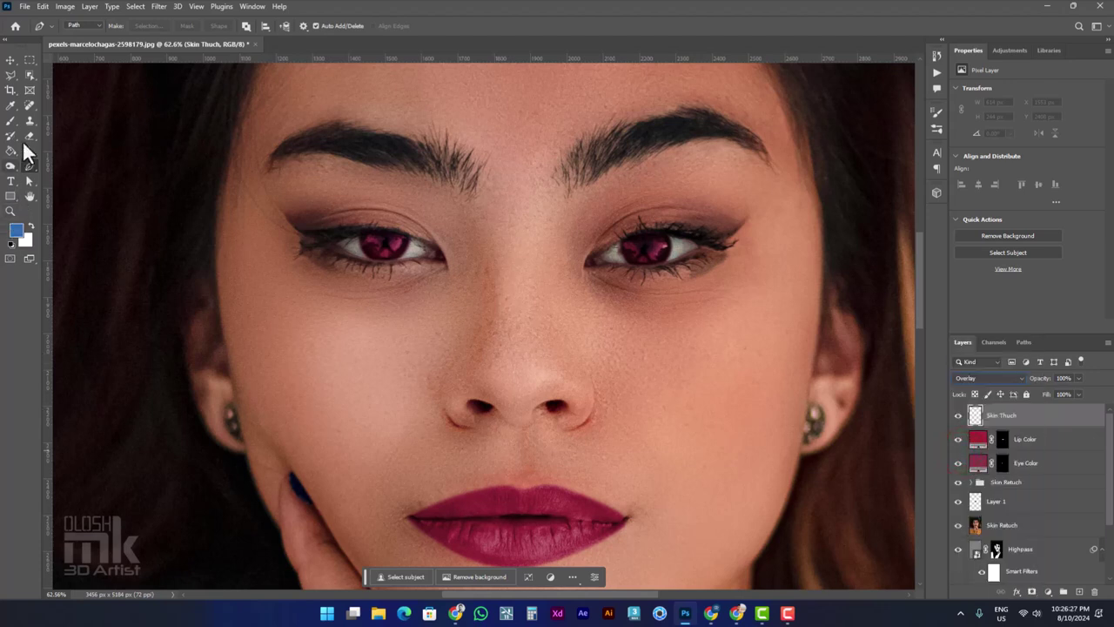
- Set up a white 100 px Soft Round brush at 8% opacity
{"action": "left_click", "coordinate": [11, 121]}
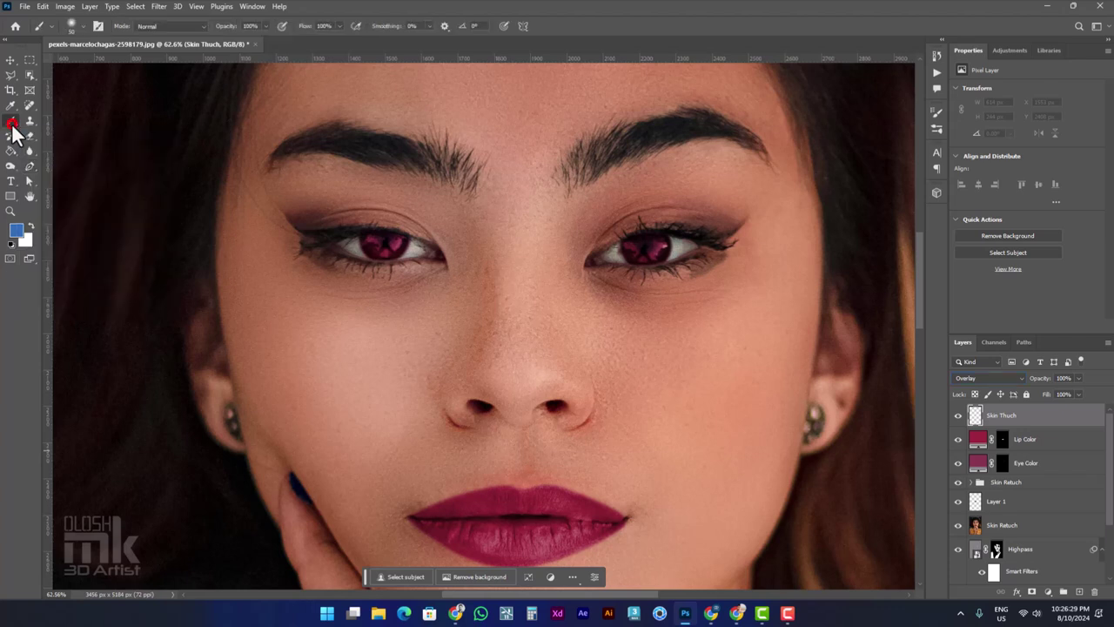
{"action": "left_click_drag", "start_coordinate": [259, 35], "coordinate": [229, 38]}
{"action": "left_click", "coordinate": [29, 224]}
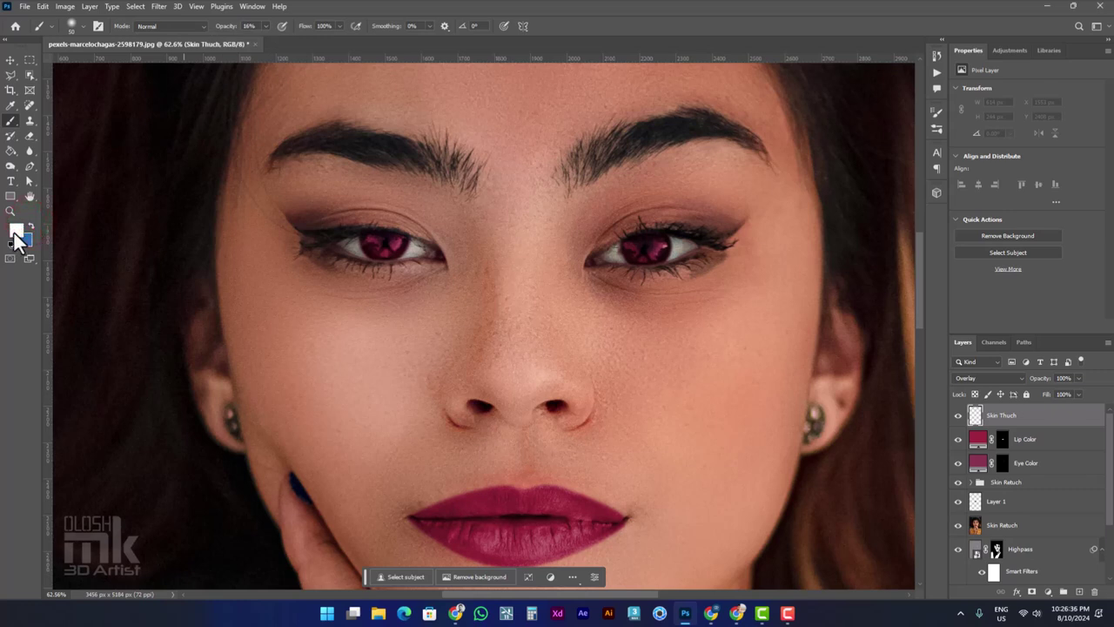
{"action": "key", "text": "bracketright"}
{"action": "key", "text": "bracketright"}
{"action": "key", "text": "bracketright"}
{"action": "key", "text": "bracketright"}
{"action": "key", "text": "bracketright"}
{"action": "right_click", "coordinate": [519, 285]}
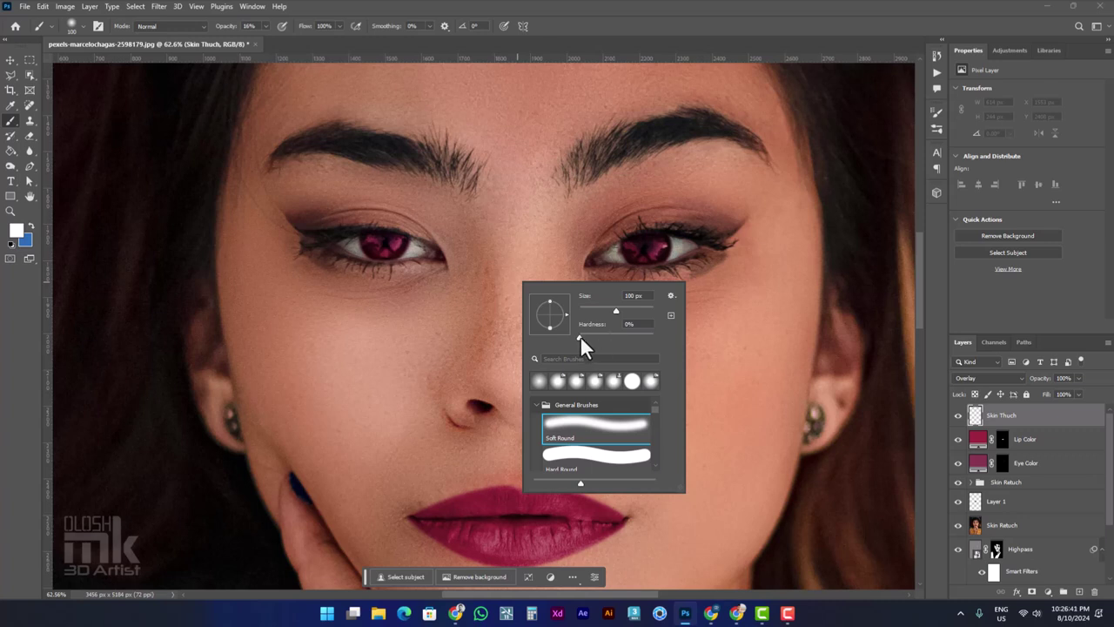
{"action": "left_click", "coordinate": [514, 207]}
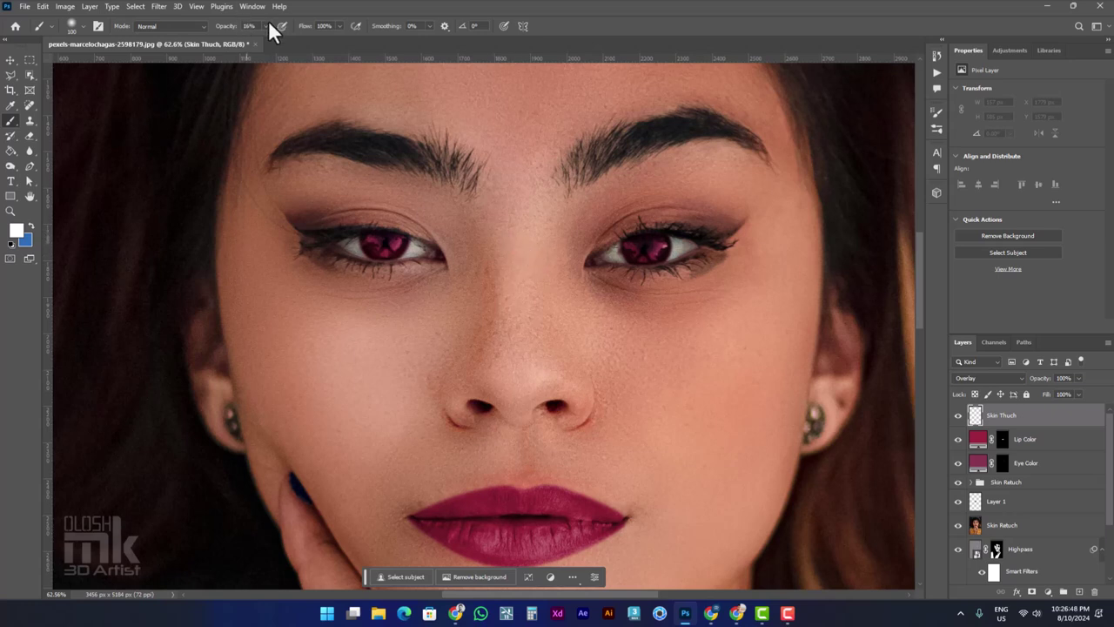
{"action": "left_click_drag", "start_coordinate": [260, 36], "coordinate": [265, 40]}
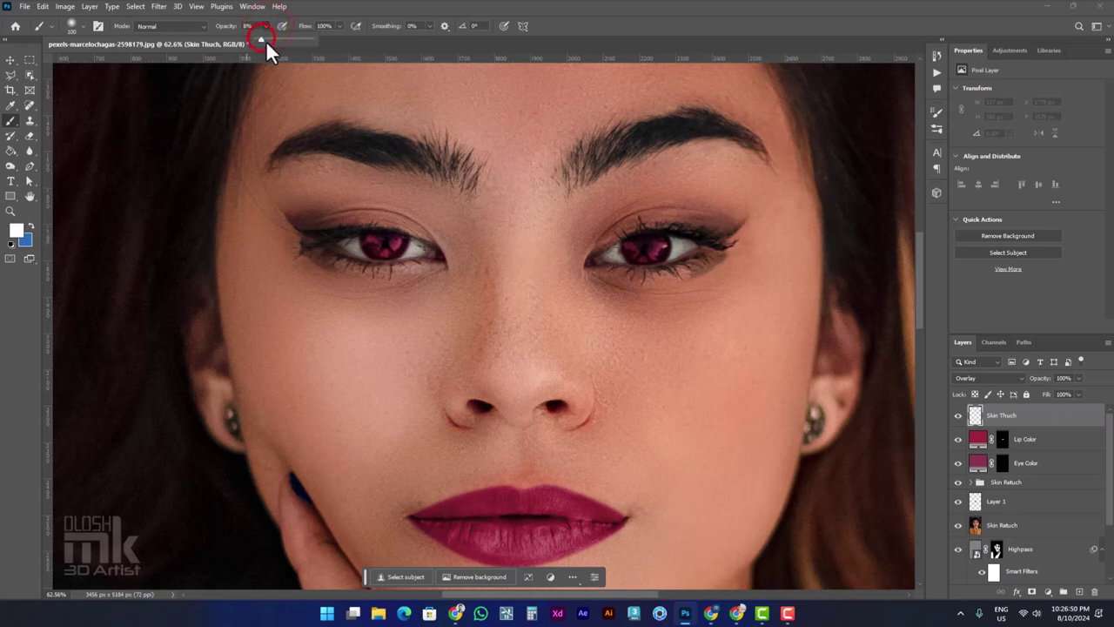
{"action": "left_click", "coordinate": [513, 192]}
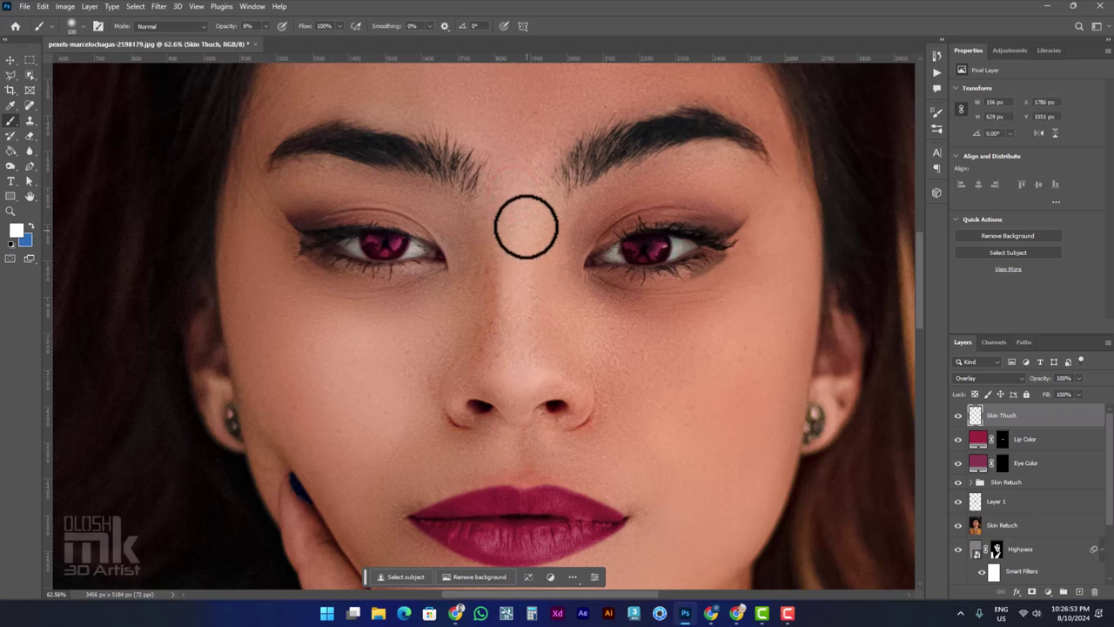
- Paint soft white highlights down the nose bridge and brow
{"action": "mouse_move", "coordinate": [507, 293]}
{"action": "left_mouse_down"}
{"action": "mouse_move", "coordinate": [535, 377]}
{"action": "mouse_move", "coordinate": [517, 291]}
{"action": "mouse_move", "coordinate": [519, 378]}
{"action": "mouse_move", "coordinate": [475, 380]}
{"action": "mouse_move", "coordinate": [545, 379]}
{"action": "mouse_move", "coordinate": [532, 211]}
{"action": "left_mouse_up"}
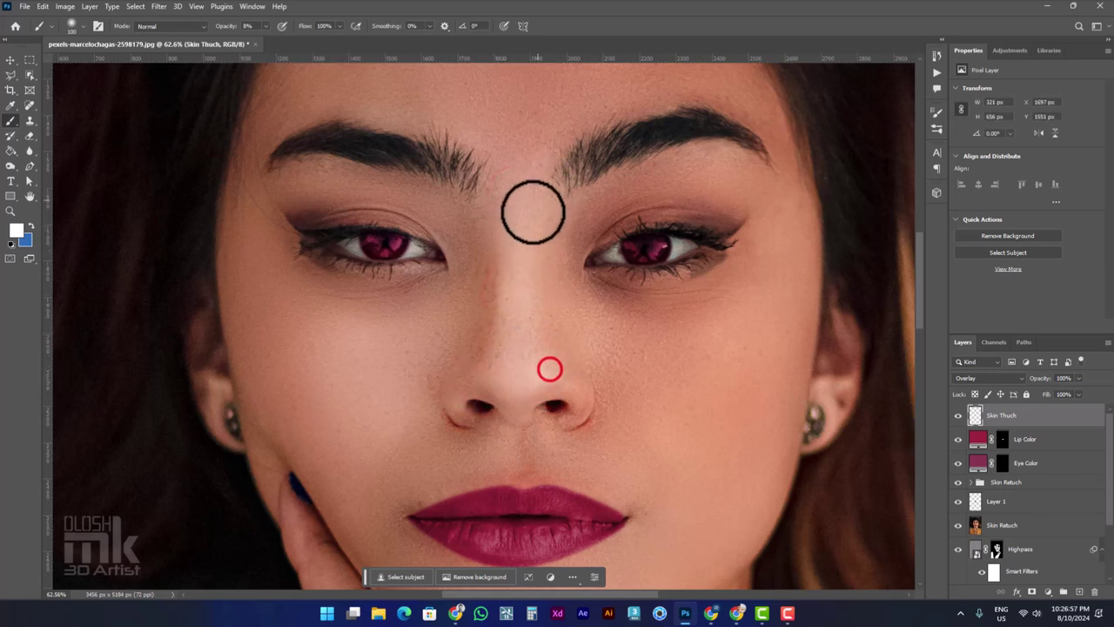
{"action": "left_click_drag", "start_coordinate": [508, 265], "coordinate": [517, 396]}
{"action": "scroll", "coordinate": [517, 396], "scroll_direction": "down", "scroll_amount": 3}
- Paint more white light over the nose and brow, up from the nose tip
{"action": "scroll", "coordinate": [522, 394], "scroll_direction": "up", "scroll_amount": 1}
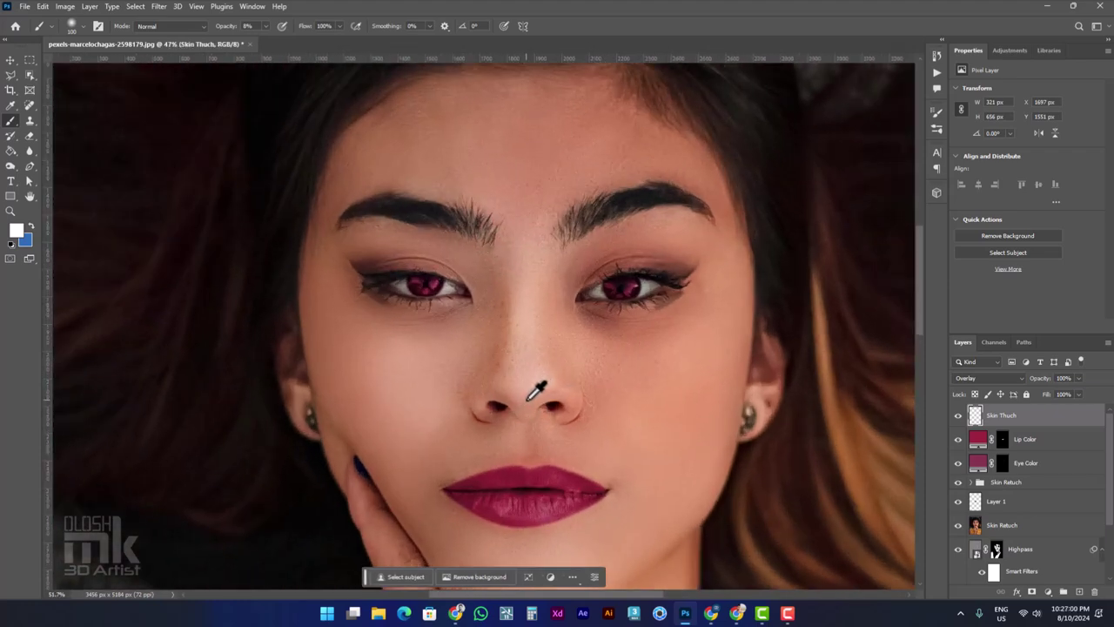
{"action": "scroll", "coordinate": [534, 392], "scroll_direction": "up", "scroll_amount": 1}
{"action": "mouse_move", "coordinate": [511, 381]}
{"action": "left_mouse_down"}
{"action": "mouse_move", "coordinate": [554, 380]}
{"action": "mouse_move", "coordinate": [504, 147]}
{"action": "mouse_move", "coordinate": [529, 220]}
{"action": "mouse_move", "coordinate": [552, 385]}
{"action": "left_mouse_up"}
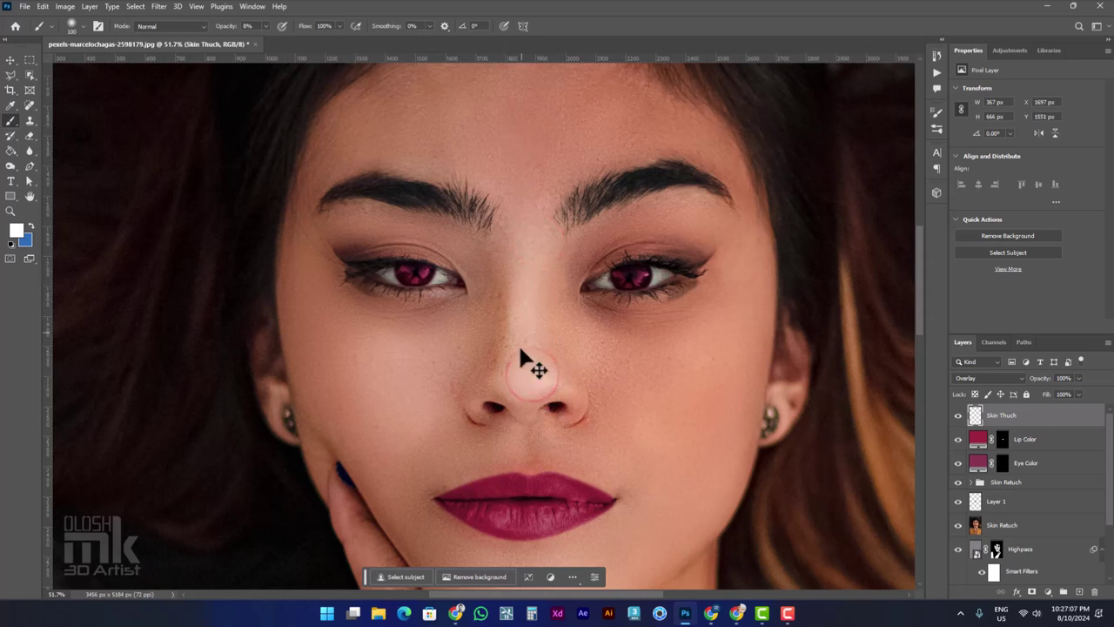
{"action": "left_click_drag", "start_coordinate": [520, 364], "coordinate": [534, 199]}
- At 3% opacity with a 400 px brush, dab light onto both cheeks and forehead
{"action": "left_click_drag", "start_coordinate": [265, 26], "coordinate": [262, 37]}
{"action": "left_click_drag", "start_coordinate": [630, 485], "coordinate": [616, 422]}
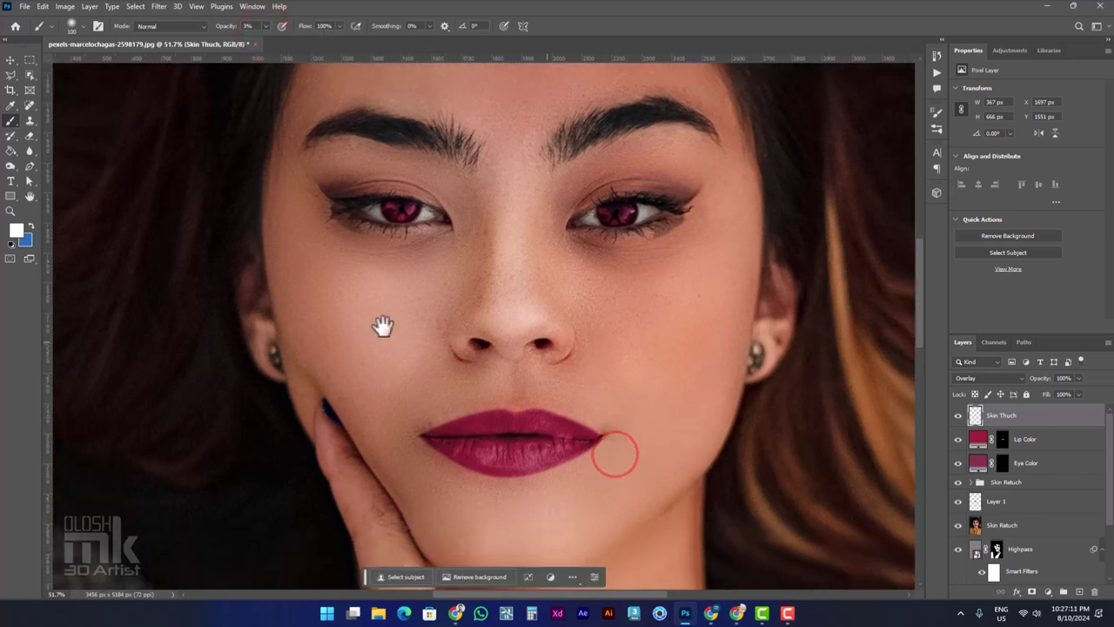
{"action": "left_click_drag", "start_coordinate": [365, 313], "coordinate": [365, 313]}
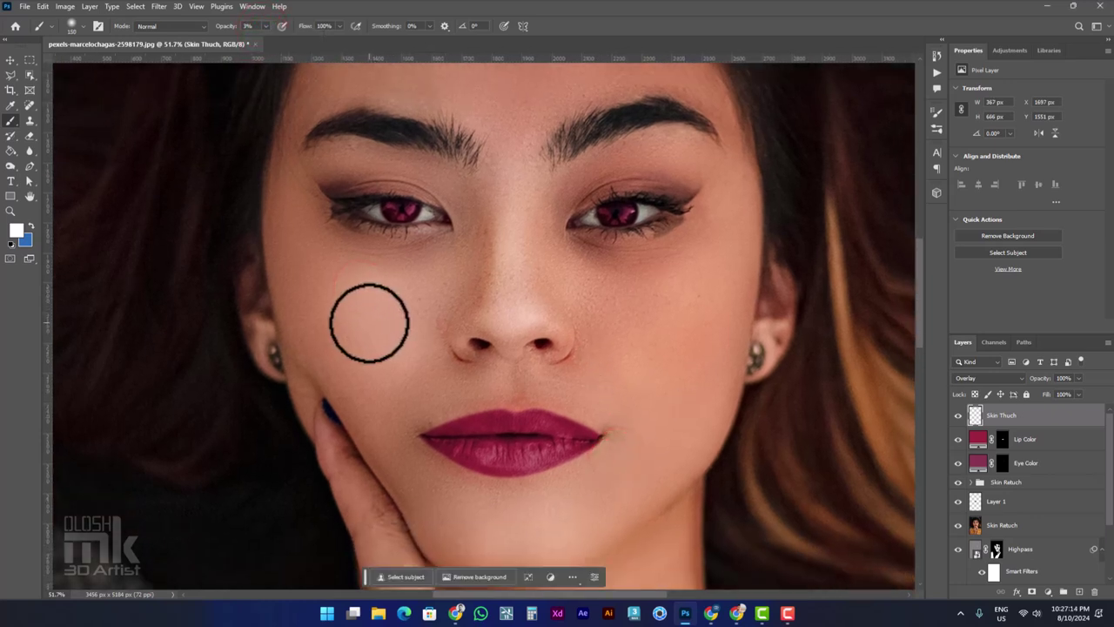
{"action": "left_click", "coordinate": [645, 316]}
{"action": "left_click", "coordinate": [373, 303]}
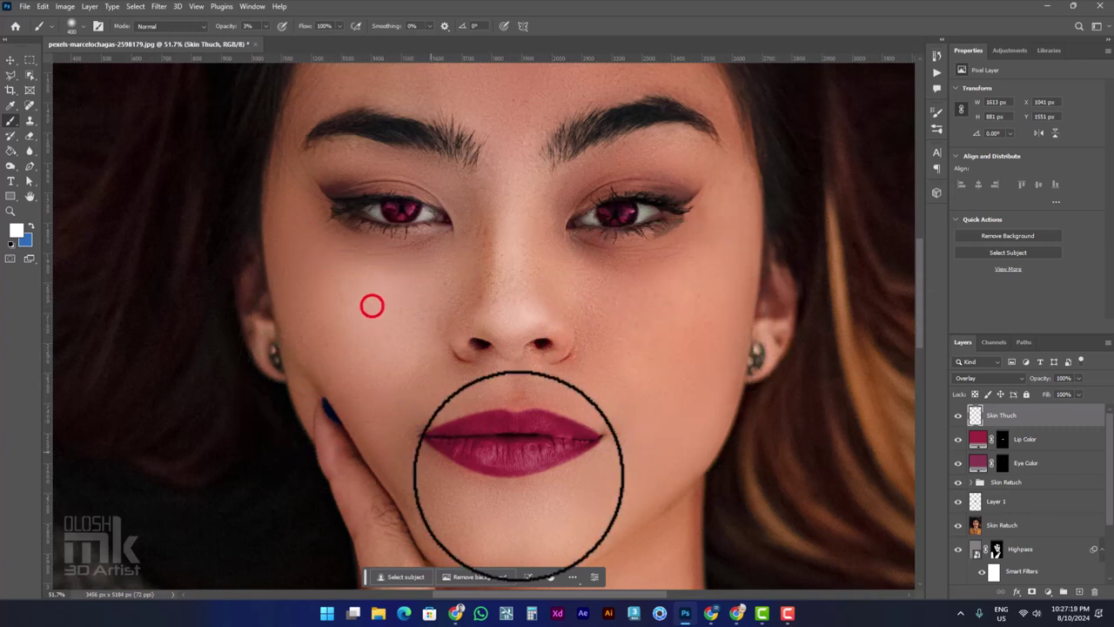
{"action": "left_click_drag", "start_coordinate": [641, 306], "coordinate": [633, 409]}
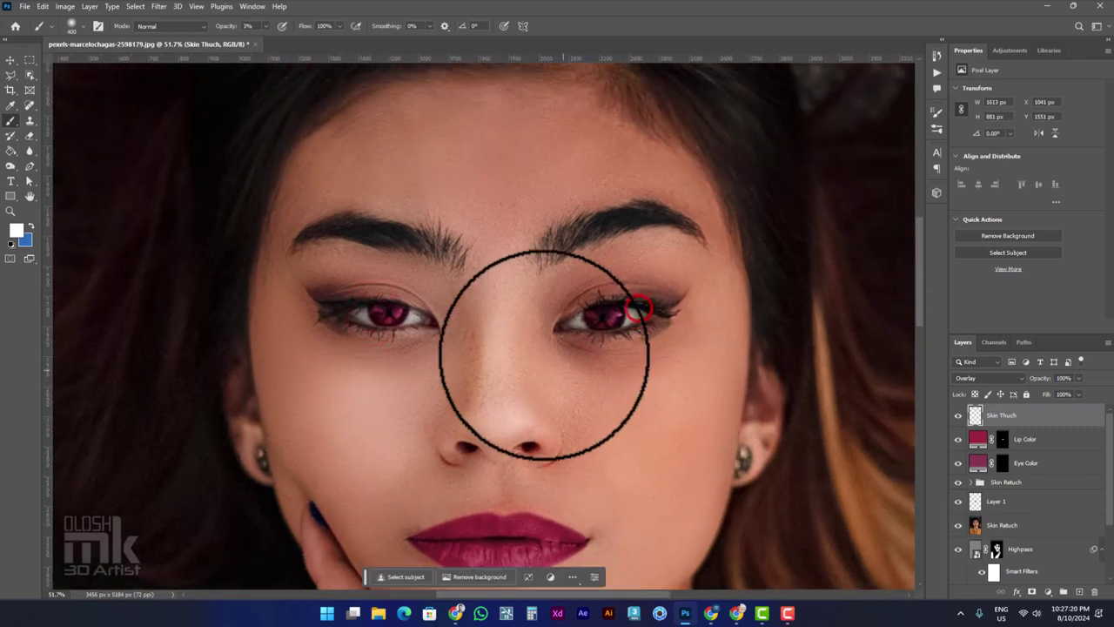
{"action": "left_click", "coordinate": [381, 163]}
{"action": "left_click", "coordinate": [495, 144]}
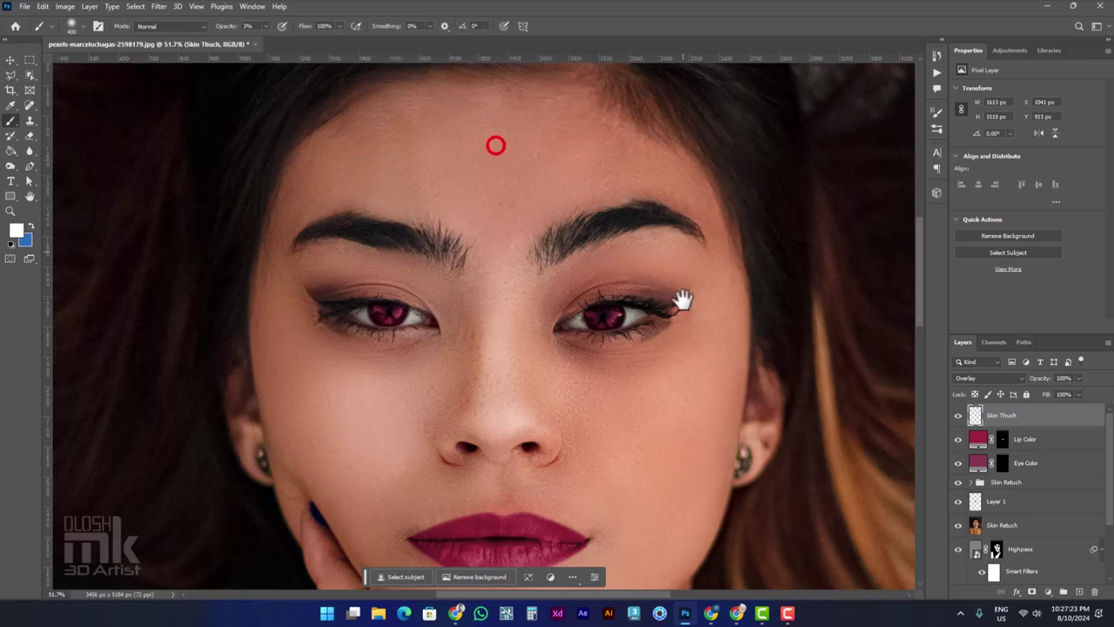
- With a smaller brush, dab light on the nose tip, between brows and beside the eyes
{"action": "left_click_drag", "start_coordinate": [612, 380], "coordinate": [589, 302]}
{"action": "left_click_drag", "start_coordinate": [527, 383], "coordinate": [515, 350]}
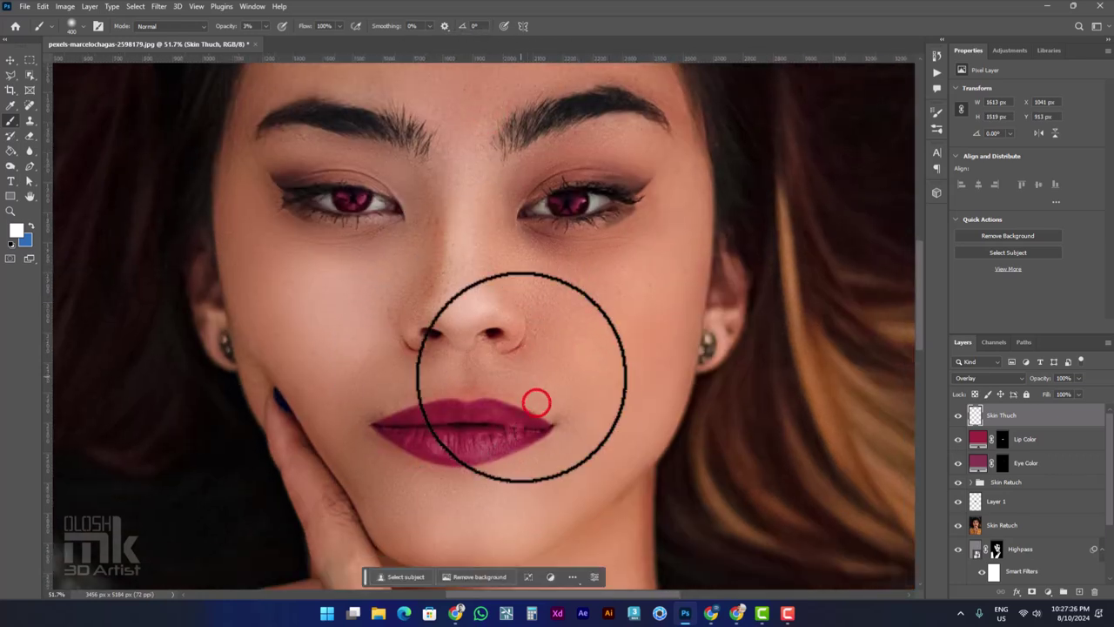
{"action": "key", "text": "bracketleft"}
{"action": "key", "text": "bracketleft"}
{"action": "key", "text": "bracketleft"}
{"action": "key", "text": "bracketleft"}
{"action": "left_click", "coordinate": [474, 305]}
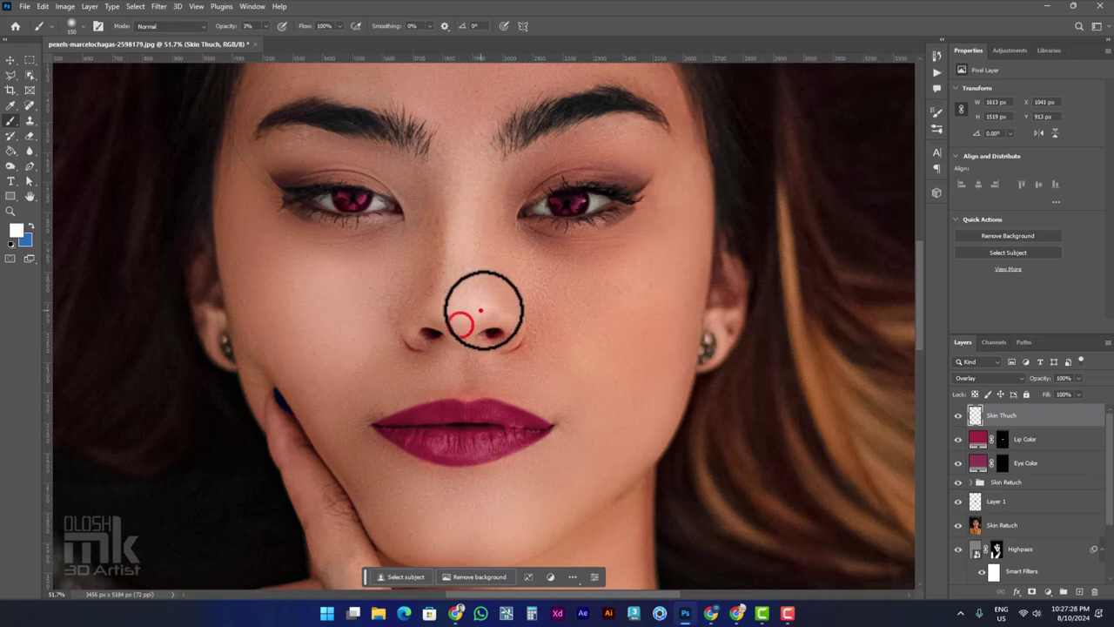
{"action": "left_click", "coordinate": [456, 150]}
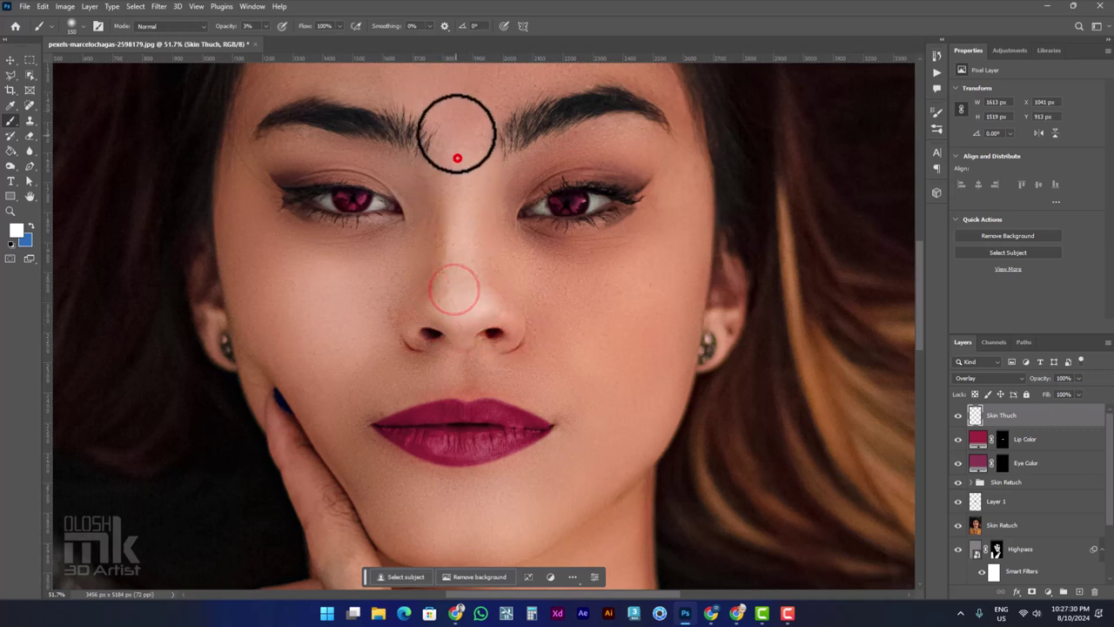
{"action": "left_click", "coordinate": [514, 184]}
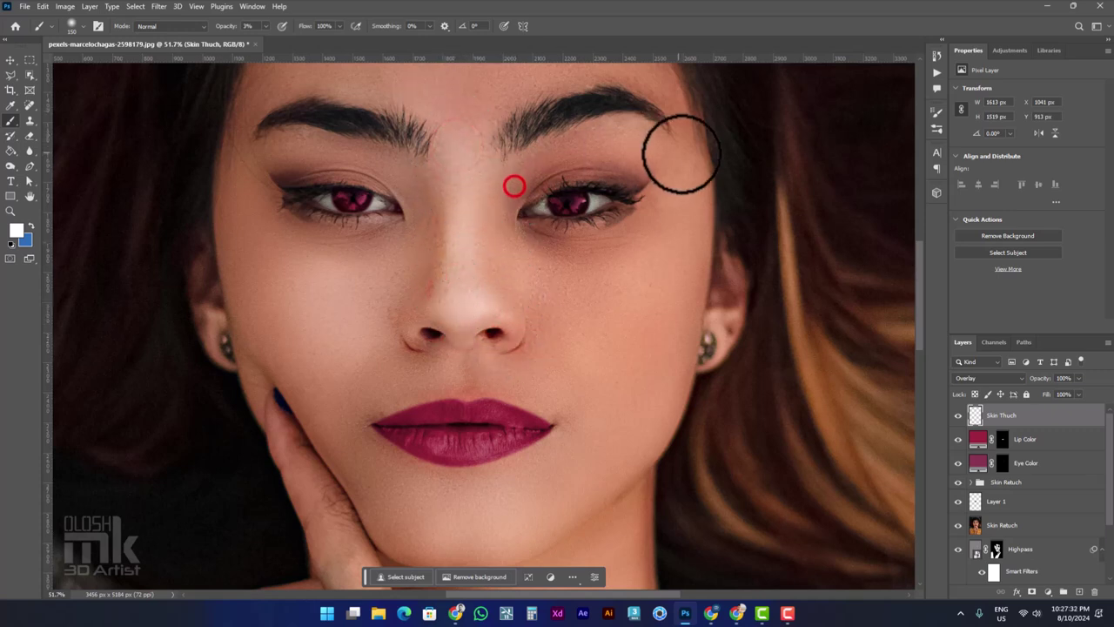
{"action": "left_click", "coordinate": [653, 214]}
{"action": "left_click", "coordinate": [400, 223]}
- Dab faint white light across the chin and right cheek
{"action": "left_click_drag", "start_coordinate": [396, 322], "coordinate": [377, 212]}
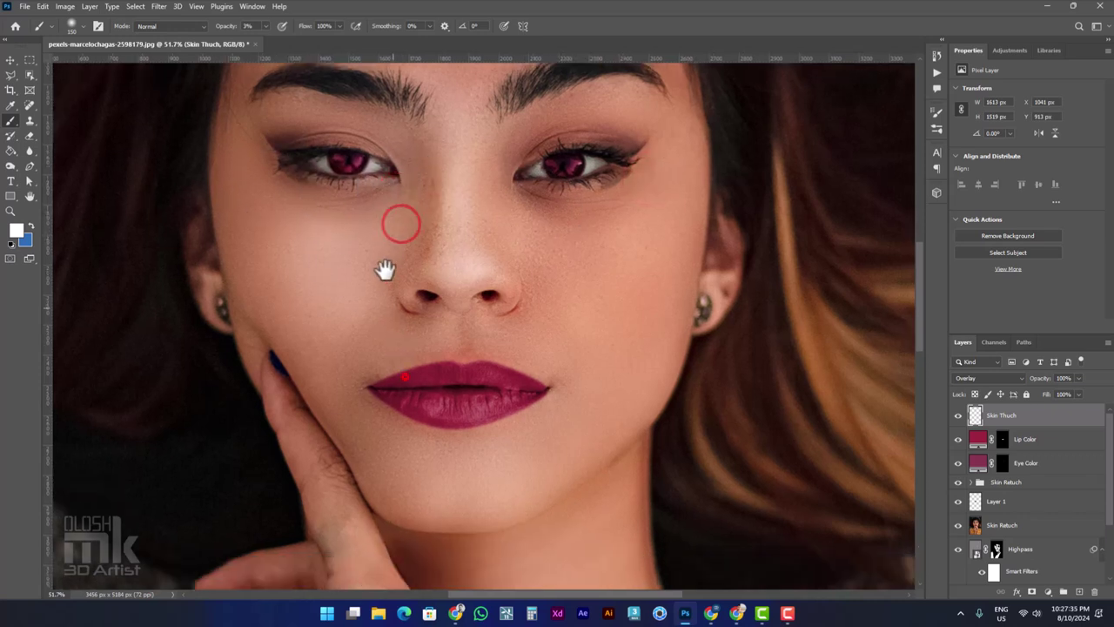
{"action": "left_click", "coordinate": [406, 372]}
{"action": "left_click", "coordinate": [394, 423]}
{"action": "left_click", "coordinate": [491, 406]}
{"action": "left_click", "coordinate": [397, 395]}
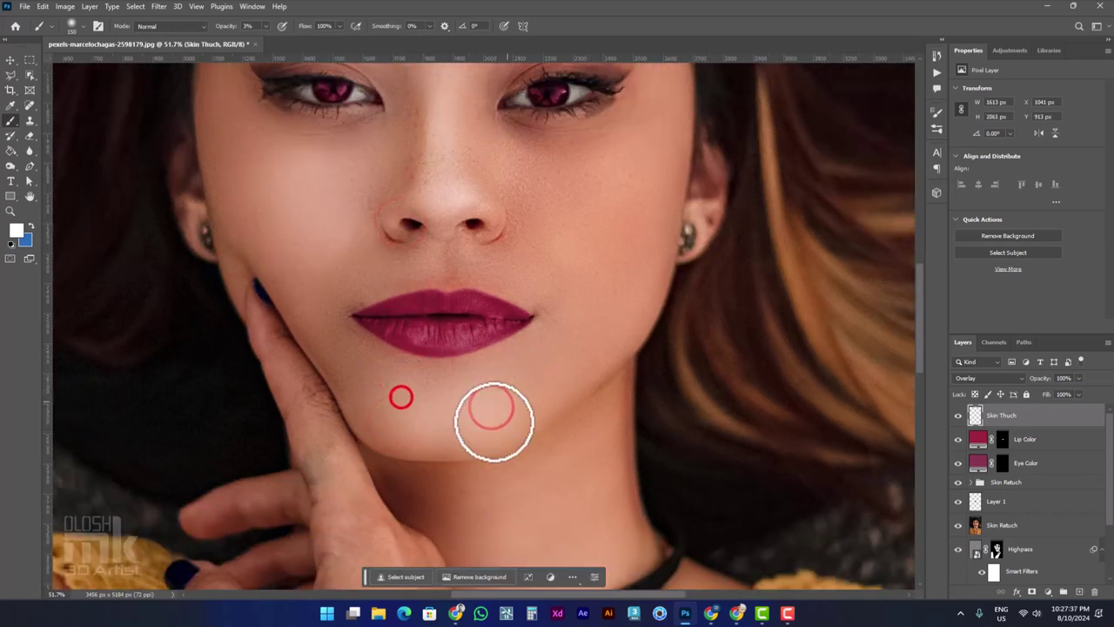
{"action": "left_click", "coordinate": [482, 426]}
{"action": "left_click", "coordinate": [405, 437]}
{"action": "left_click", "coordinate": [507, 408]}
{"action": "left_click", "coordinate": [392, 391]}
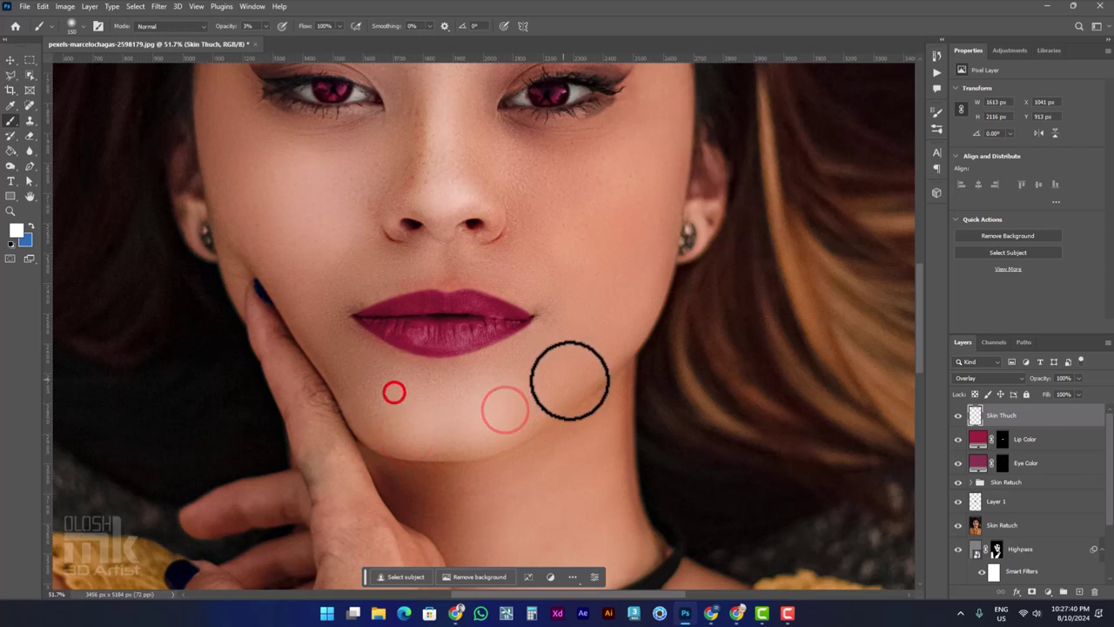
{"action": "left_click", "coordinate": [617, 311]}
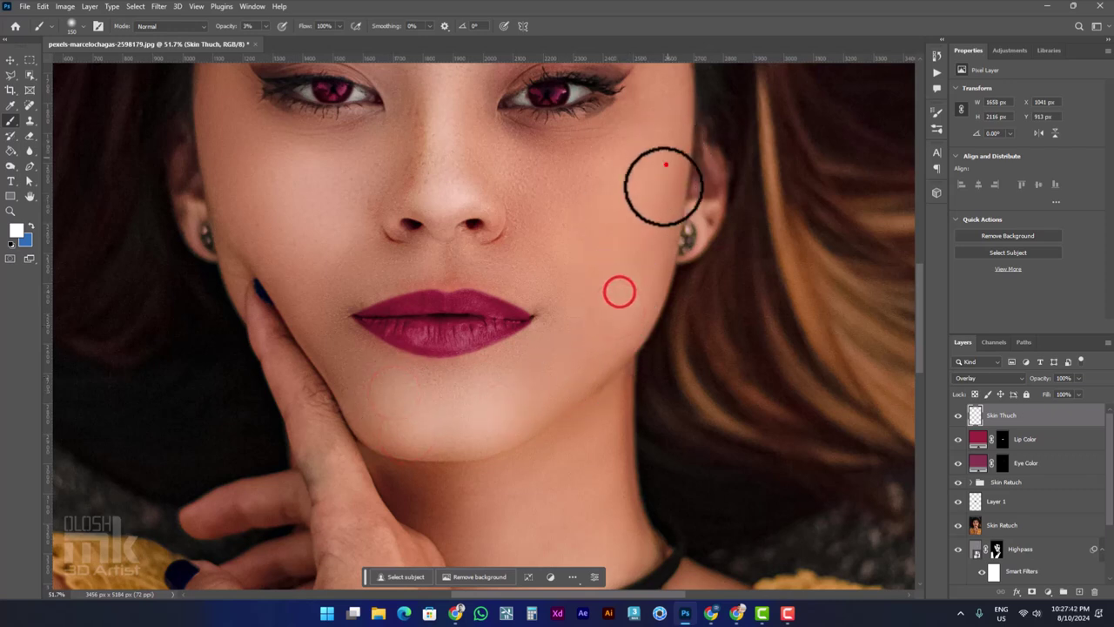
{"action": "left_click", "coordinate": [664, 166]}
{"action": "left_click", "coordinate": [26, 227]}
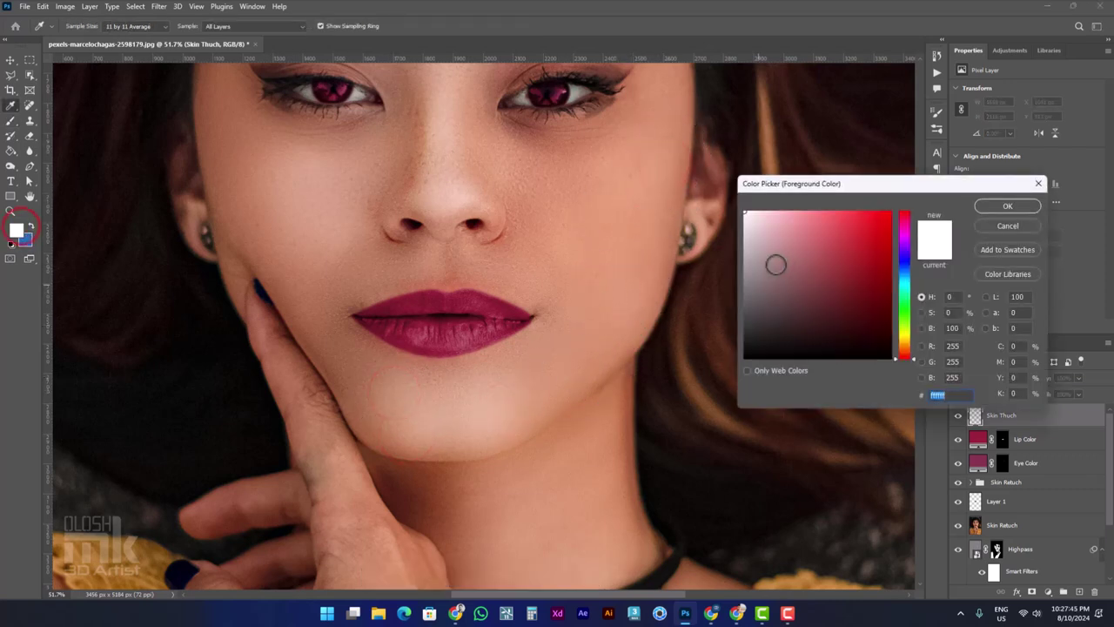
- Sample the neck's skin tone and dab it beside the nose, lips and eye
{"action": "left_click", "coordinate": [595, 390]}
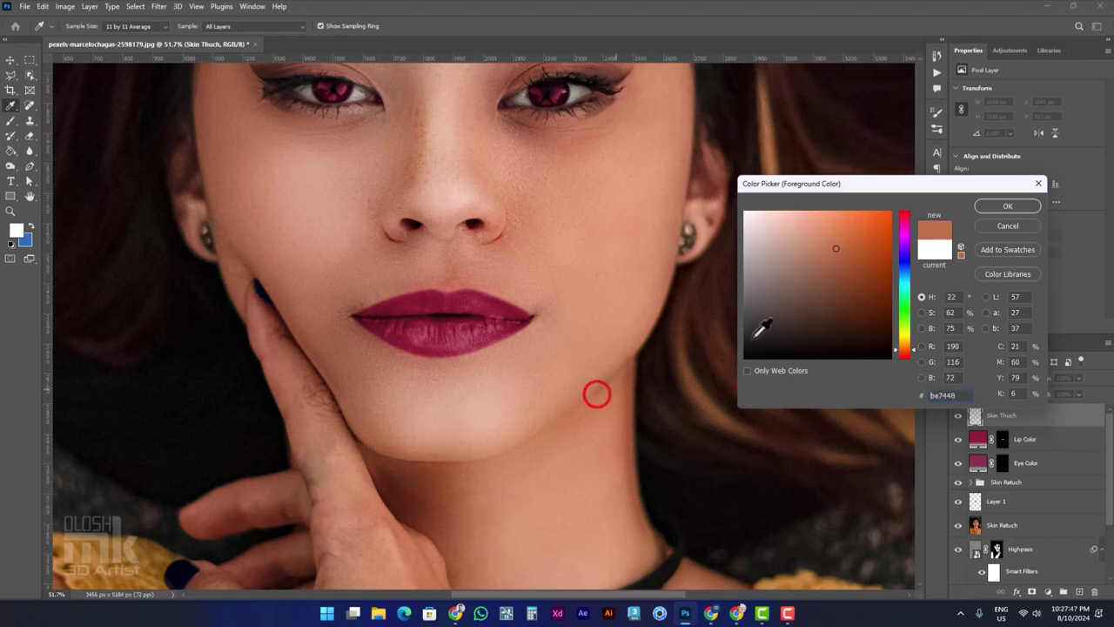
{"action": "left_click", "coordinate": [1007, 205]}
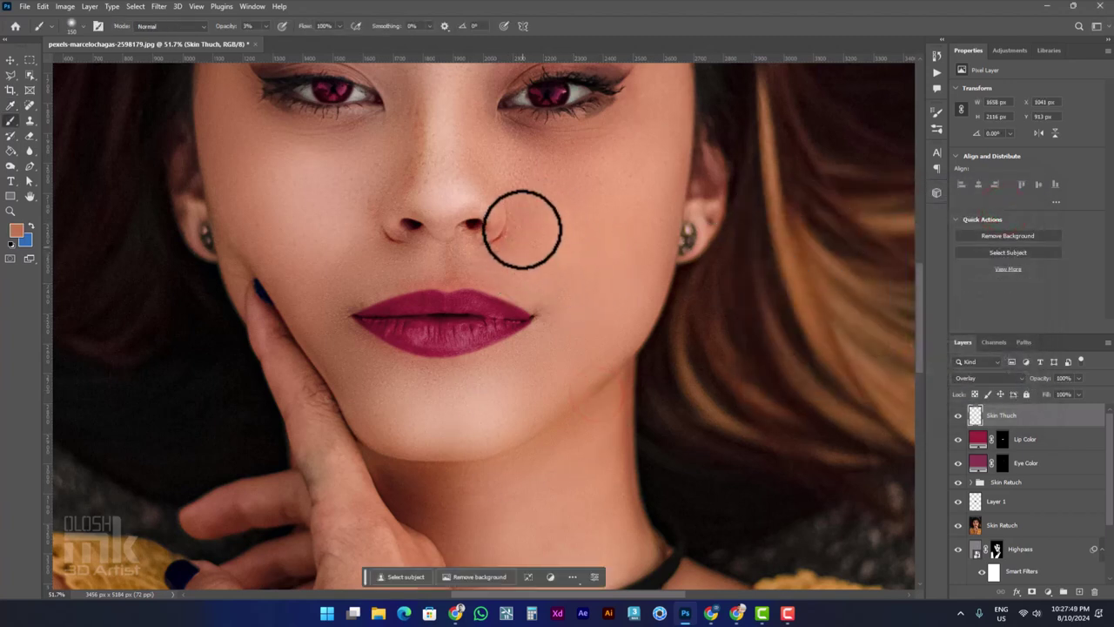
{"action": "left_click", "coordinate": [541, 302]}
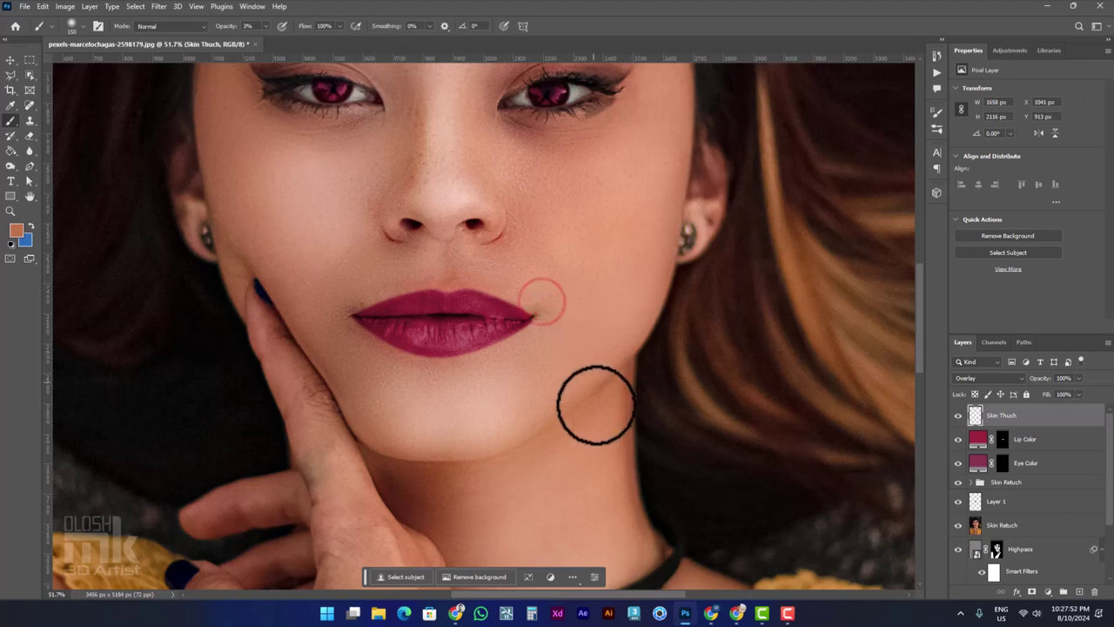
{"action": "left_click", "coordinate": [505, 131]}
{"action": "left_click", "coordinate": [542, 179]}
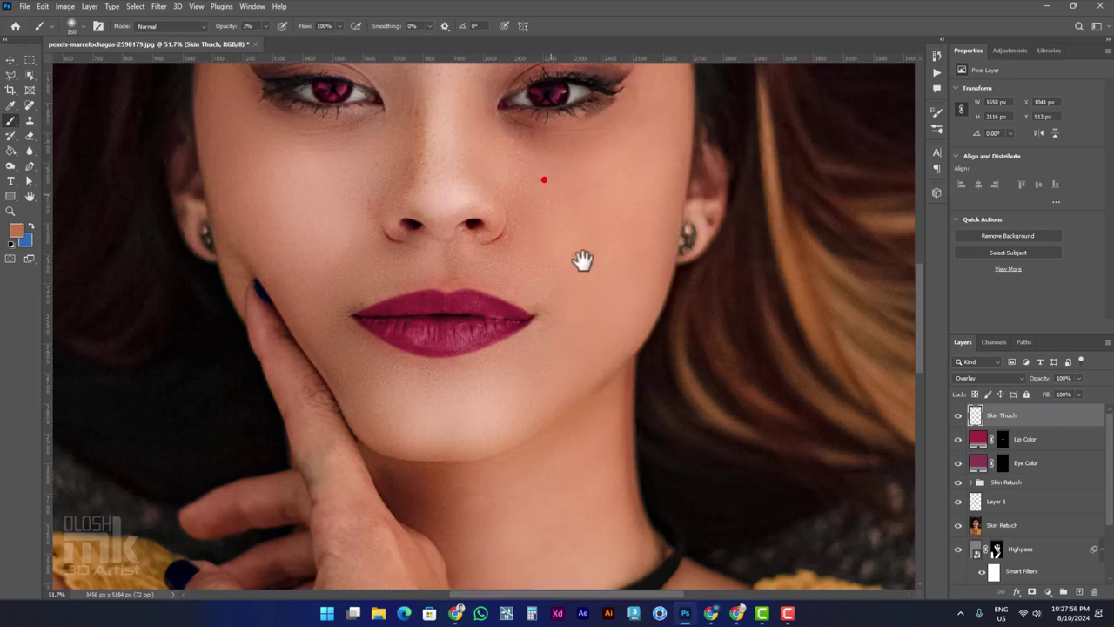
- Compare Skin Thuch on and off, then set its opacity to 56% and fill to 81%
{"action": "scroll", "coordinate": [583, 348], "scroll_direction": "down", "scroll_amount": 3}
{"action": "scroll", "coordinate": [542, 304], "scroll_direction": "down", "scroll_amount": 4}
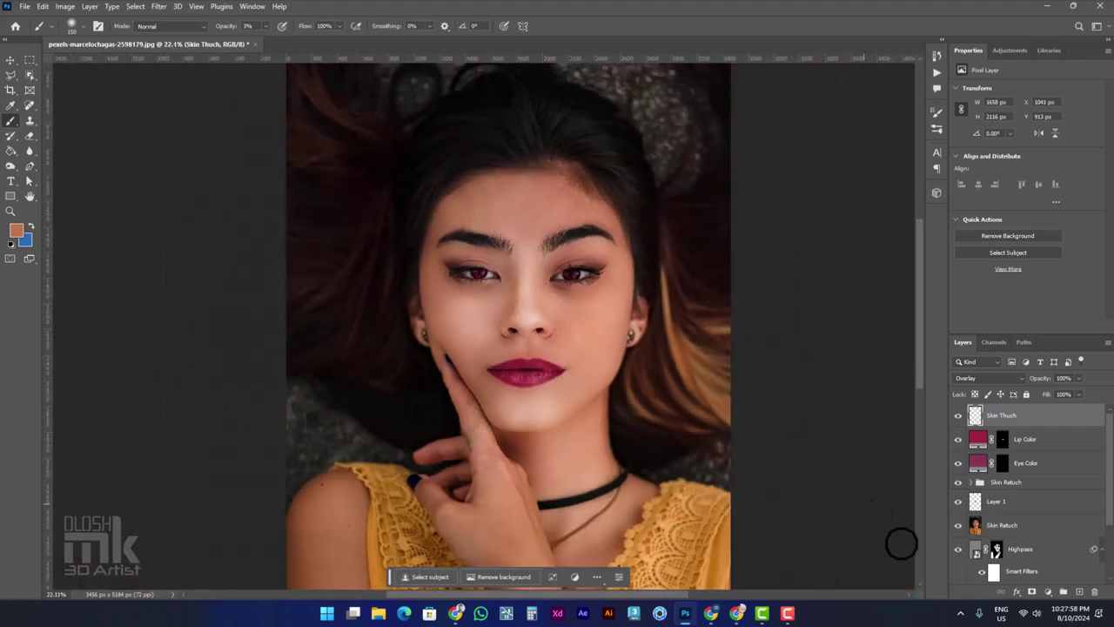
{"action": "left_click", "coordinate": [958, 415]}
{"action": "left_click", "coordinate": [958, 415]}
{"action": "left_click", "coordinate": [958, 415]}
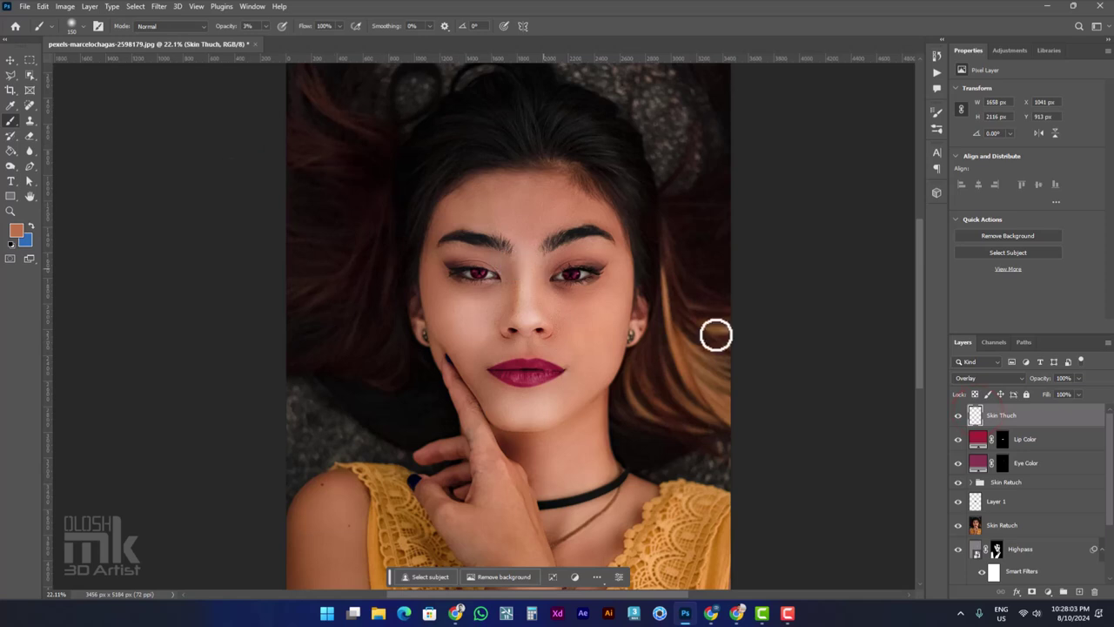
{"action": "left_click_drag", "start_coordinate": [1044, 379], "coordinate": [1040, 383]}
{"action": "left_click_drag", "start_coordinate": [1051, 397], "coordinate": [1038, 397]}
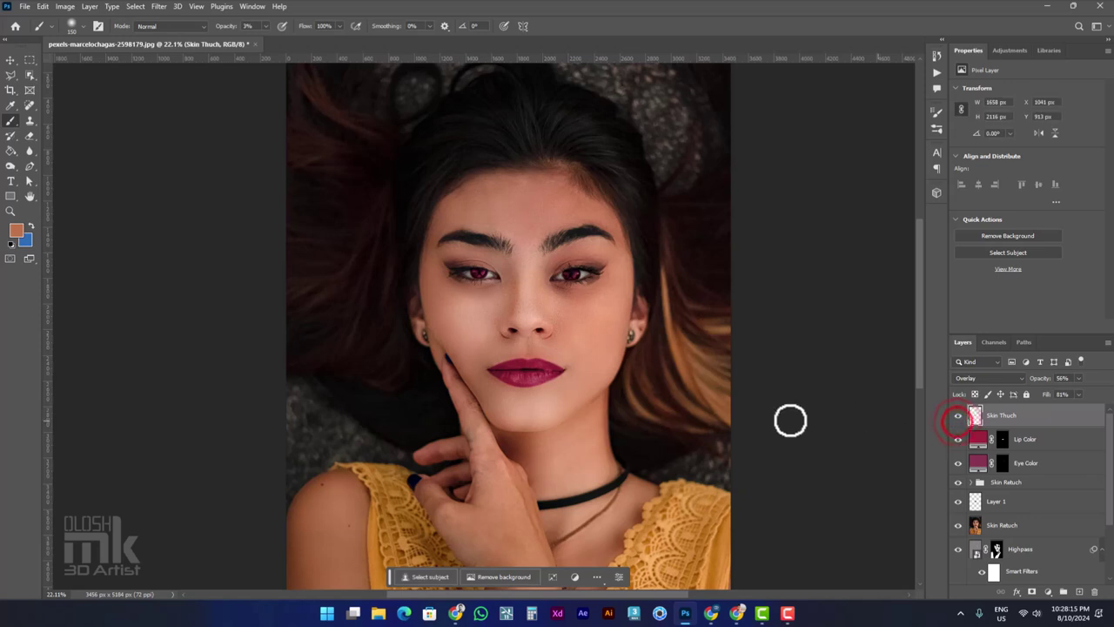
{"action": "scroll", "coordinate": [540, 287], "scroll_direction": "up", "scroll_amount": 2}
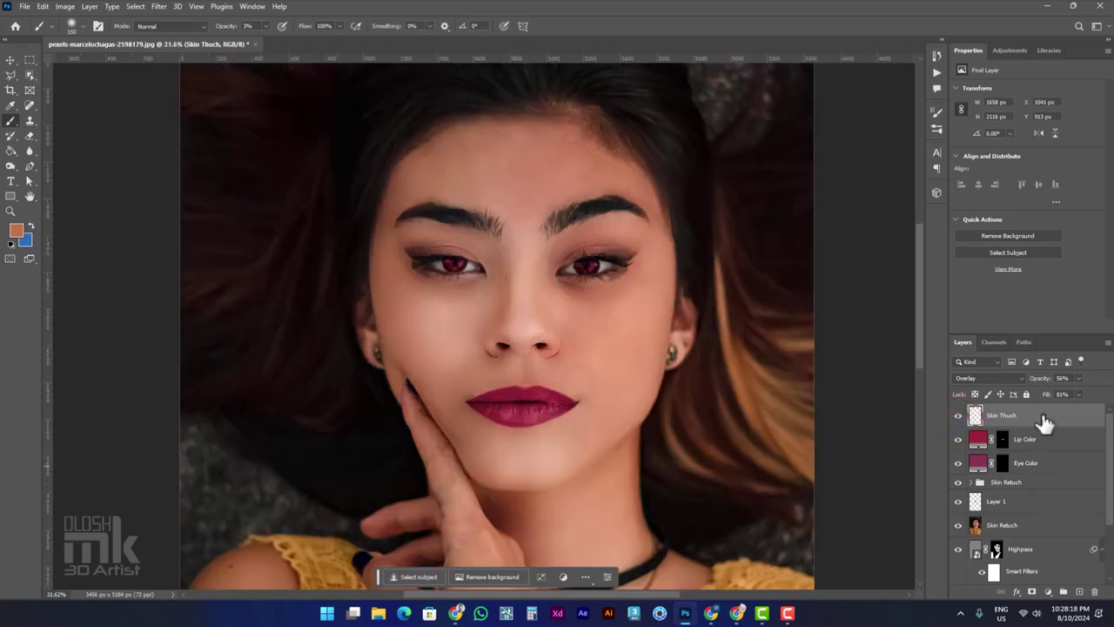
- Stamp all visible layers into a new Layer 2 and launch the Camera Raw Filter
{"action": "key", "text": "ctrl+shift+alt+e"}
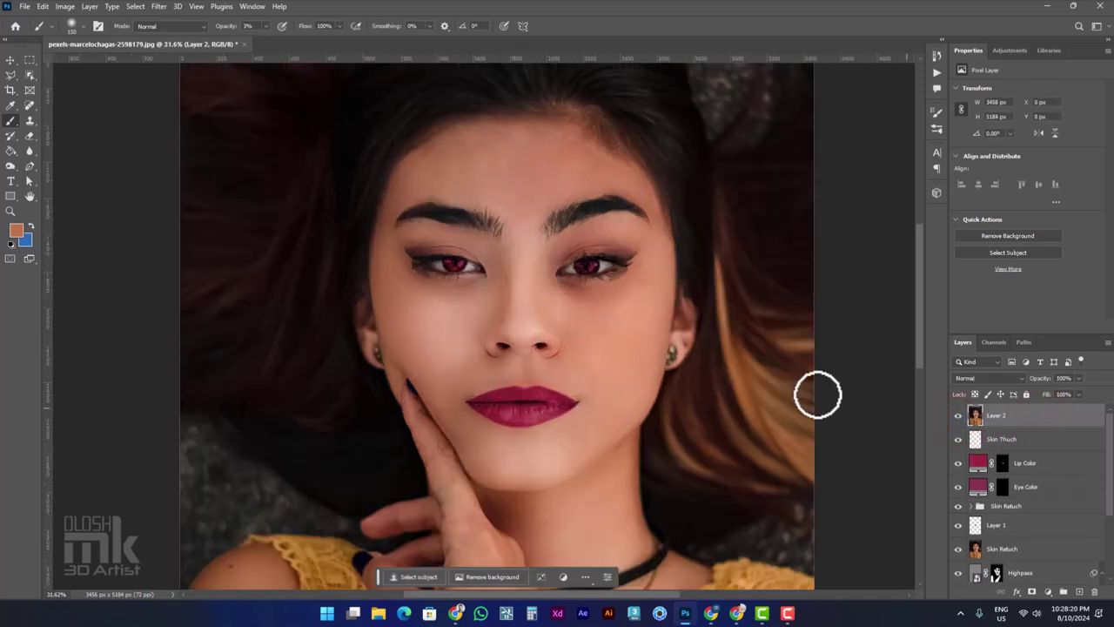
{"action": "left_click", "coordinate": [158, 7]}
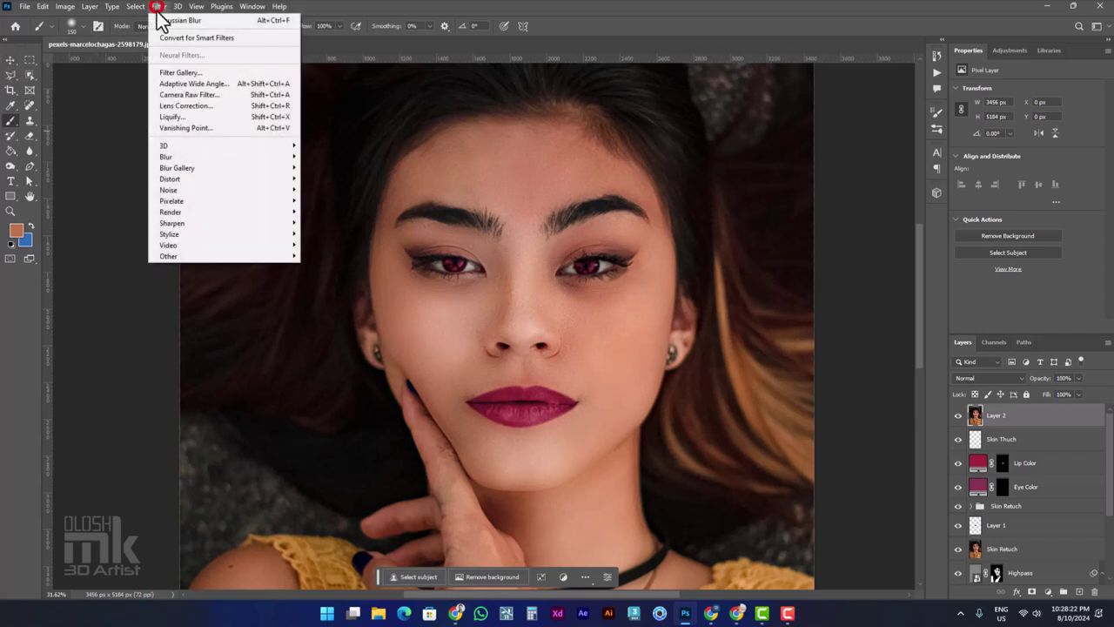
{"action": "left_click", "coordinate": [186, 97]}
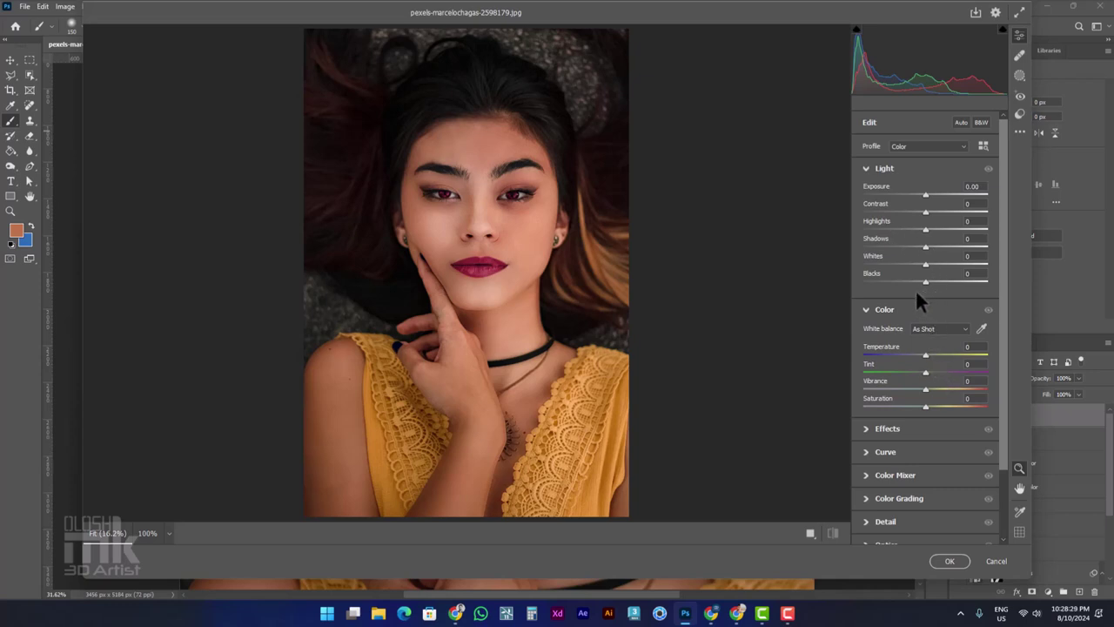
- Browse Camera Raw's Light and Color panels, close it, and reselect Layer 2
{"action": "left_click", "coordinate": [869, 168]}
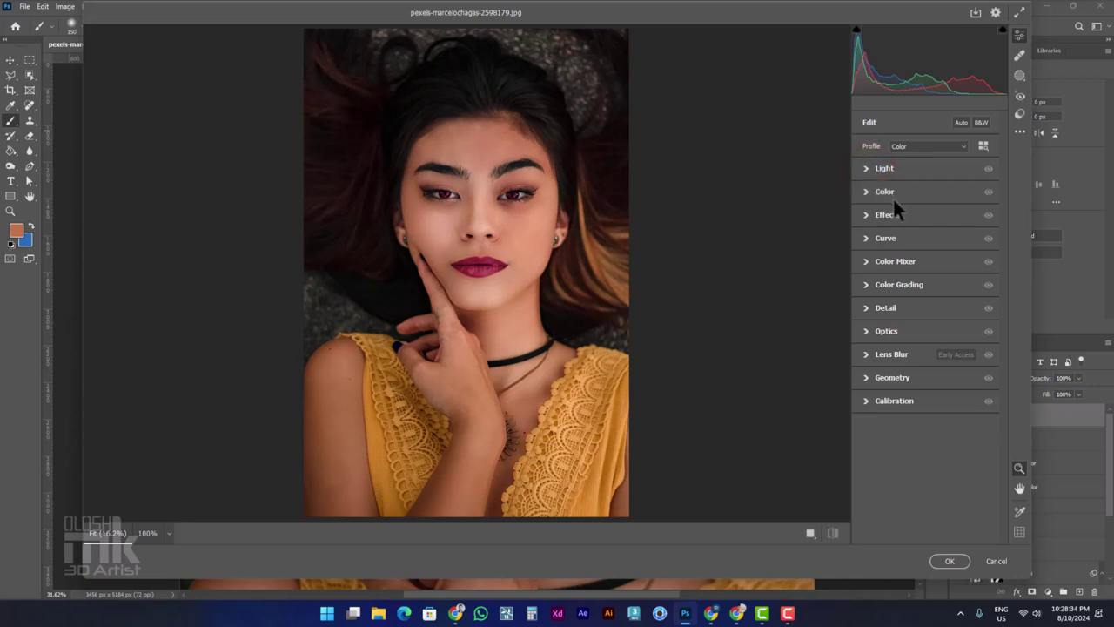
{"action": "left_click", "coordinate": [868, 192]}
{"action": "left_click", "coordinate": [866, 190]}
{"action": "left_click", "coordinate": [992, 560]}
{"action": "left_click", "coordinate": [974, 414]}
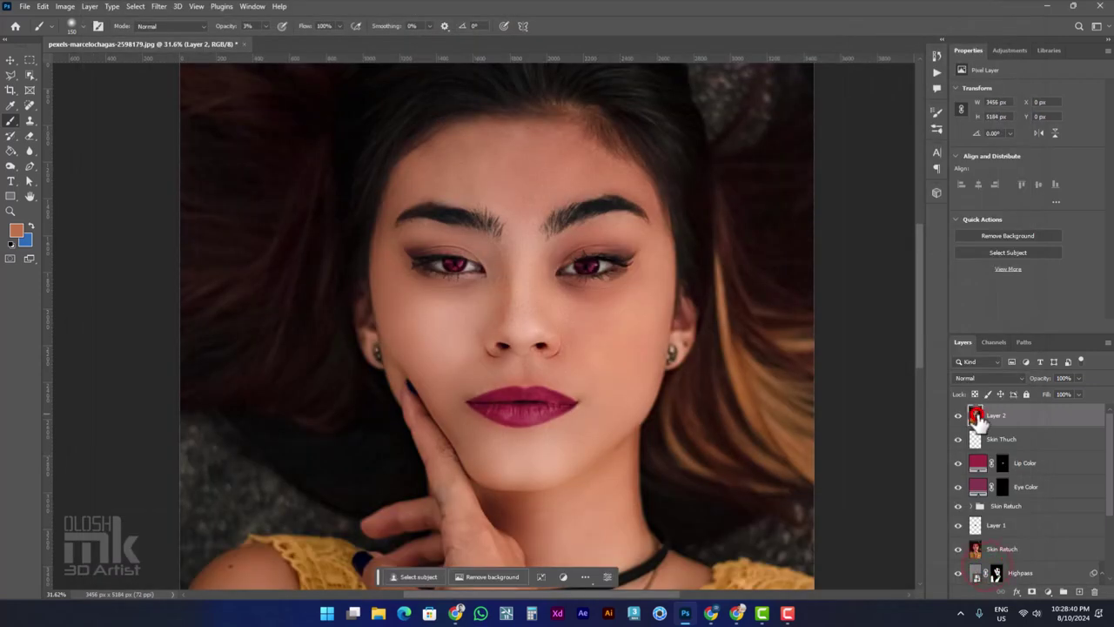
{"action": "left_click", "coordinate": [159, 6]}
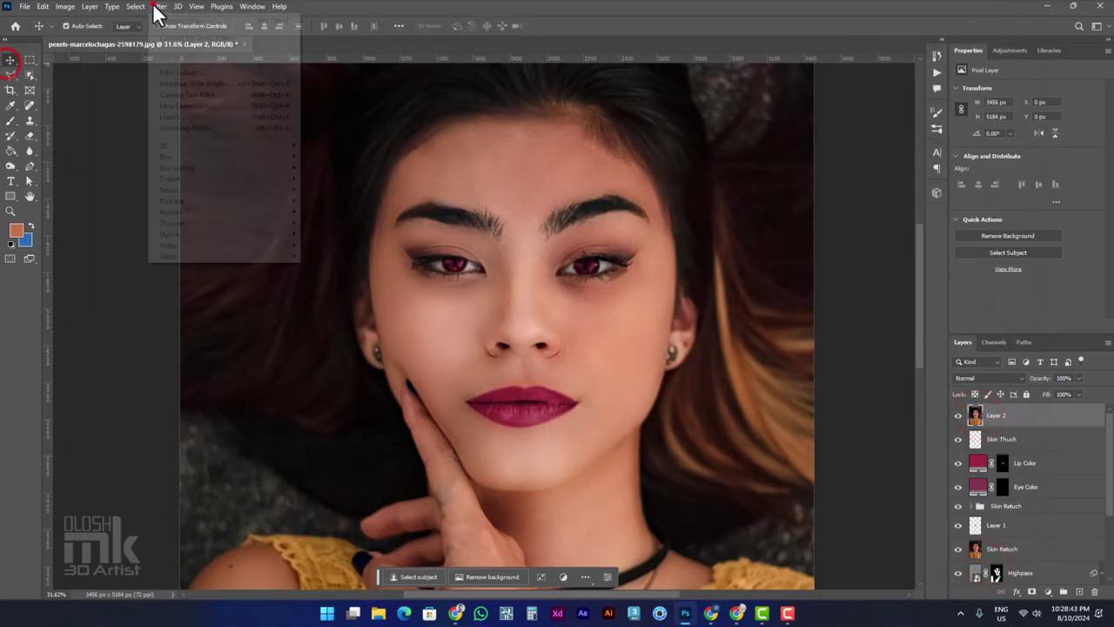
- Apply the Camera Raw Filter to Layer 2 and expand its Effects panel
{"action": "left_click", "coordinate": [190, 96]}
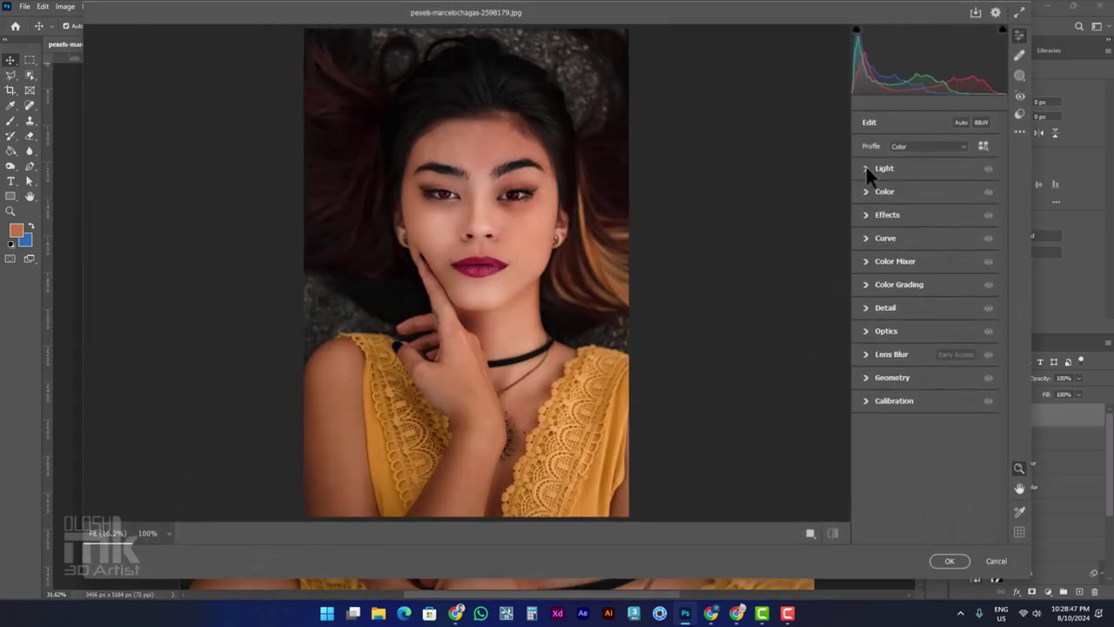
{"action": "left_click", "coordinate": [866, 169]}
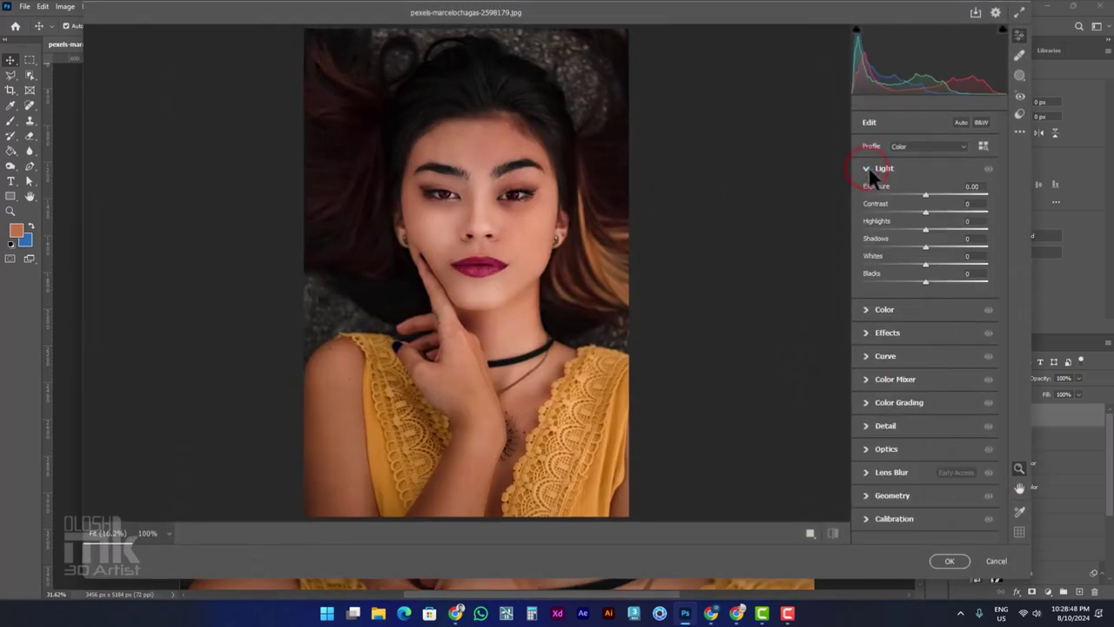
{"action": "left_click", "coordinate": [866, 168]}
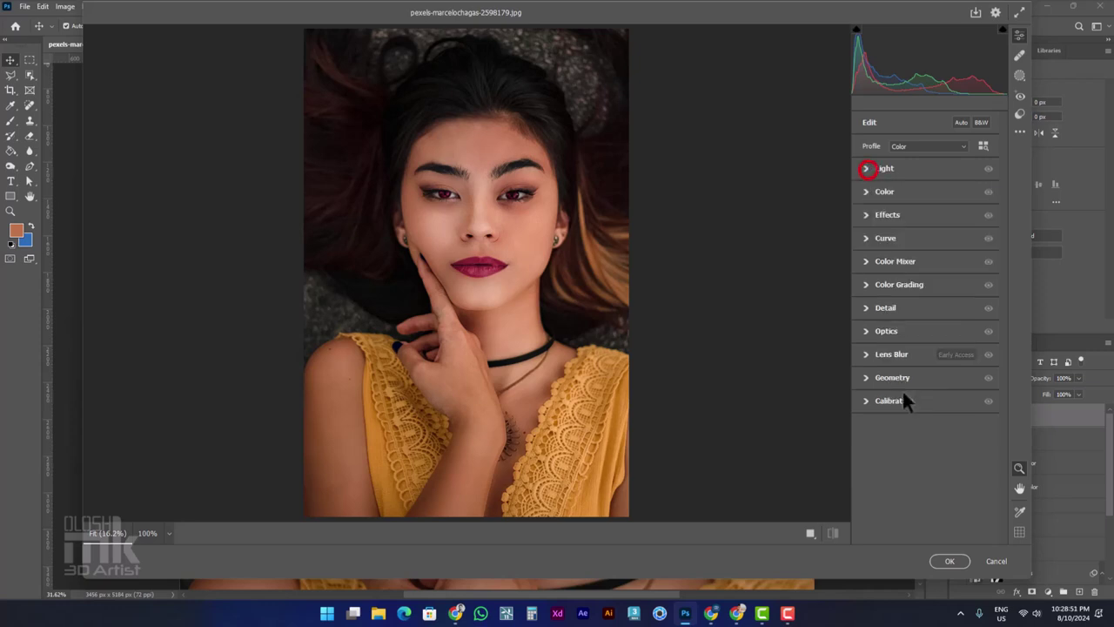
{"action": "left_click", "coordinate": [865, 332]}
{"action": "left_click", "coordinate": [865, 331]}
{"action": "left_click", "coordinate": [868, 238]}
{"action": "left_click", "coordinate": [866, 237]}
{"action": "left_click", "coordinate": [865, 214]}
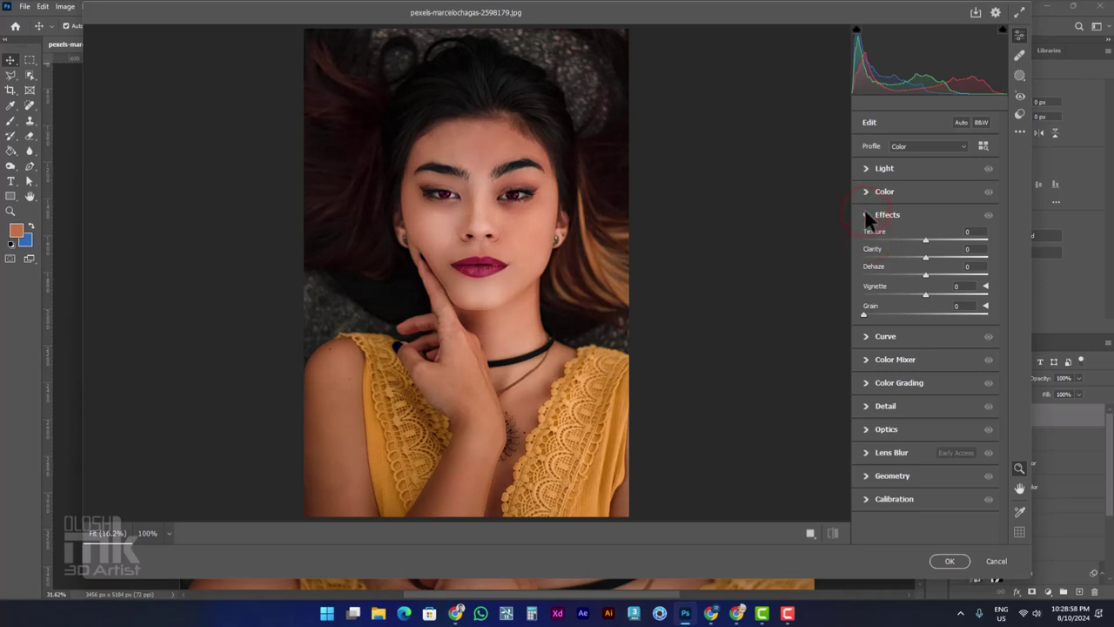
{"action": "left_click", "coordinate": [866, 214]}
- Set Texture +23, Clarity -11, Dehaze -13, Vignette -30 and Grain 5
{"action": "left_click_drag", "start_coordinate": [925, 258], "coordinate": [906, 257]}
{"action": "left_click_drag", "start_coordinate": [490, 217], "coordinate": [561, 272]}
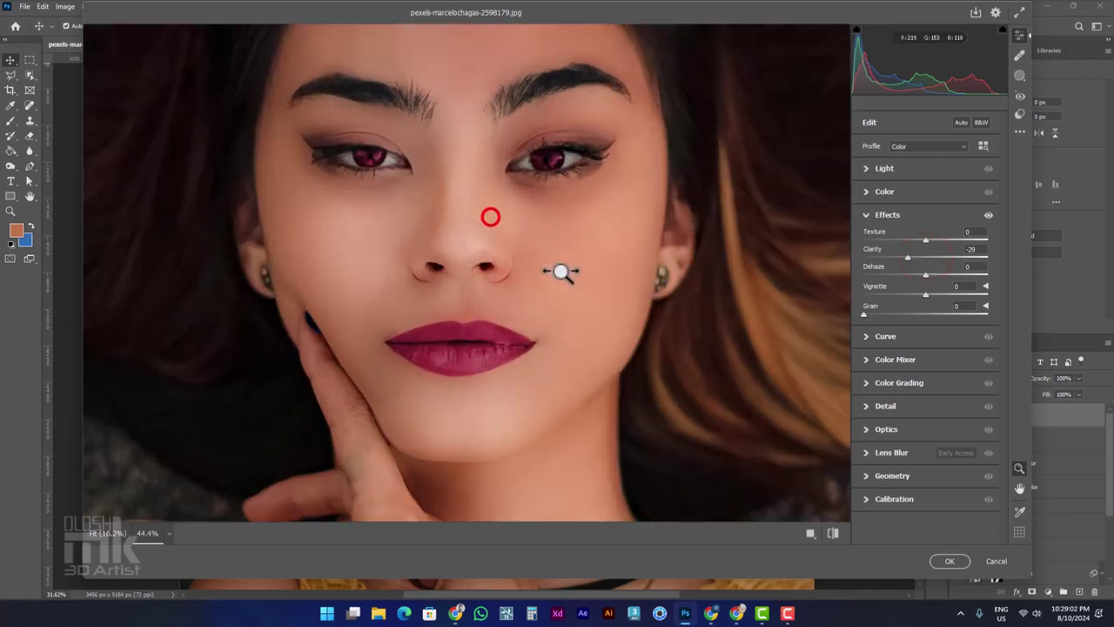
{"action": "mouse_move", "coordinate": [907, 255]}
{"action": "left_mouse_down"}
{"action": "mouse_move", "coordinate": [944, 254]}
{"action": "mouse_move", "coordinate": [918, 257]}
{"action": "mouse_move", "coordinate": [947, 241]}
{"action": "left_mouse_up"}
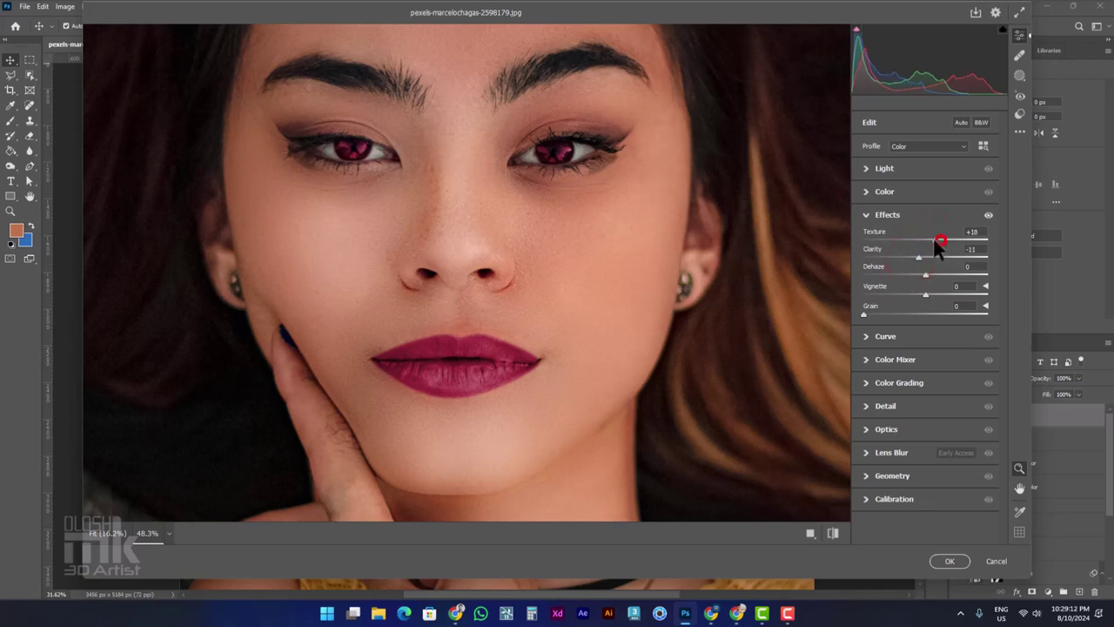
{"action": "mouse_move", "coordinate": [933, 243]}
{"action": "left_mouse_down"}
{"action": "mouse_move", "coordinate": [911, 295]}
{"action": "mouse_move", "coordinate": [886, 311]}
{"action": "left_mouse_up"}
{"action": "left_click_drag", "start_coordinate": [957, 316], "coordinate": [873, 322]}
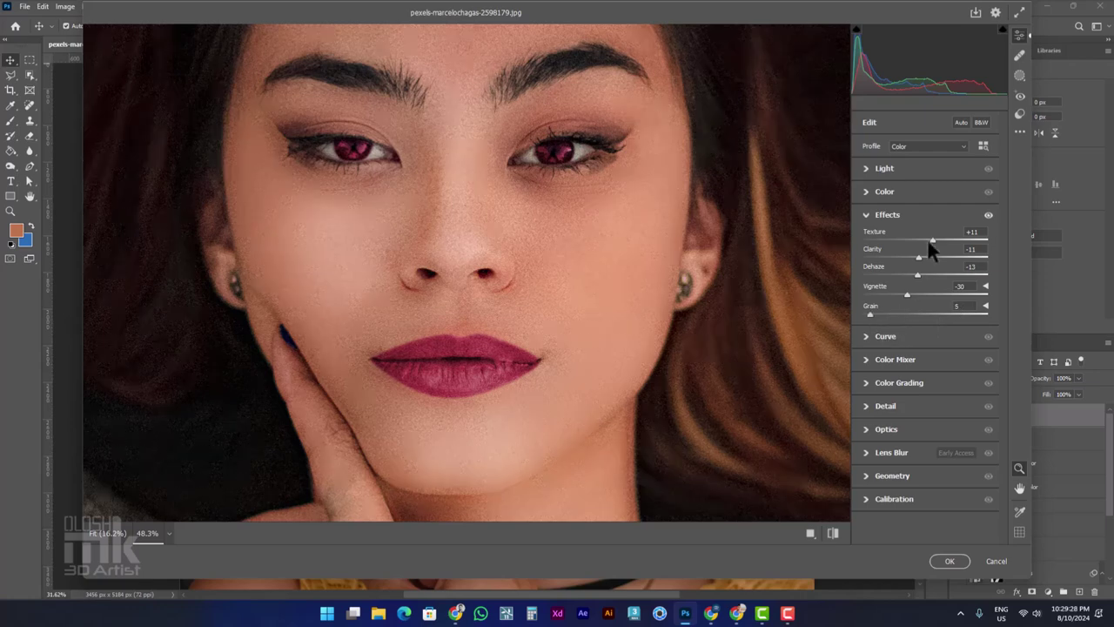
{"action": "left_click_drag", "start_coordinate": [943, 242], "coordinate": [940, 242]}
{"action": "left_click", "coordinate": [510, 258], "text": "alt"}
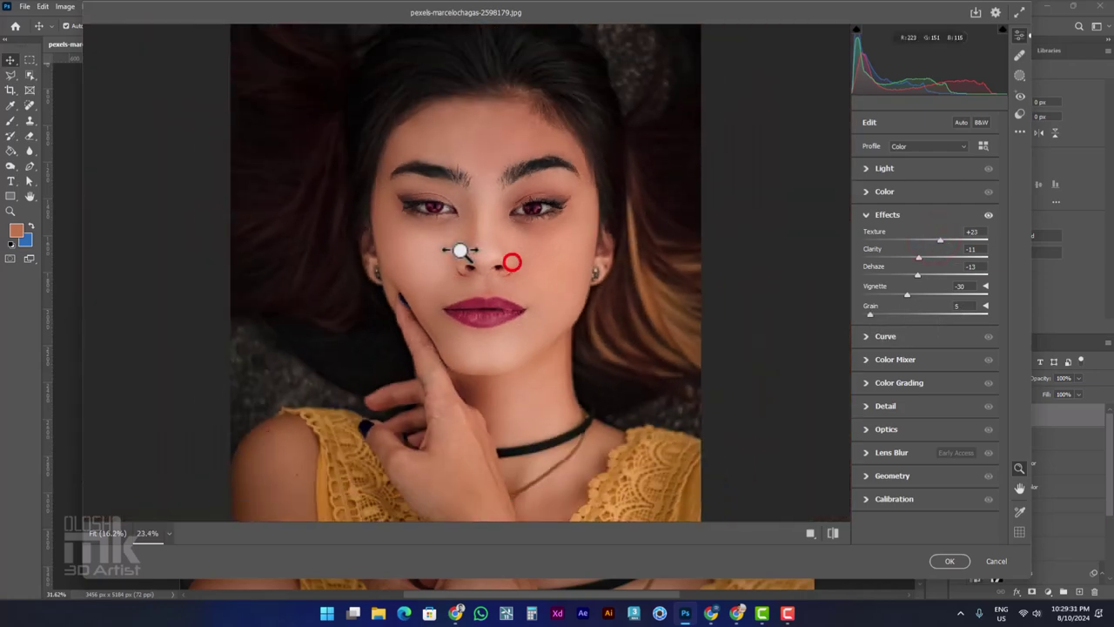
{"action": "left_click", "coordinate": [498, 221]}
- Raise exposure to +0.20, lower whites and blacks, and cool the temperature to -4
{"action": "left_click", "coordinate": [866, 170]}
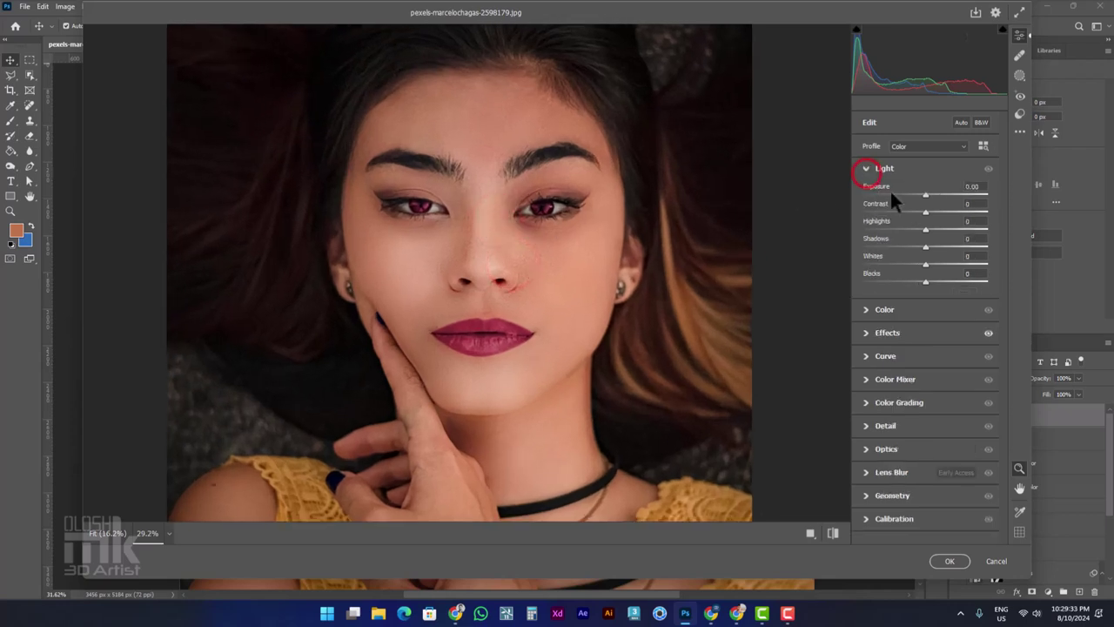
{"action": "mouse_move", "coordinate": [925, 195]}
{"action": "left_mouse_down"}
{"action": "mouse_move", "coordinate": [933, 229]}
{"action": "mouse_move", "coordinate": [911, 246]}
{"action": "left_mouse_up"}
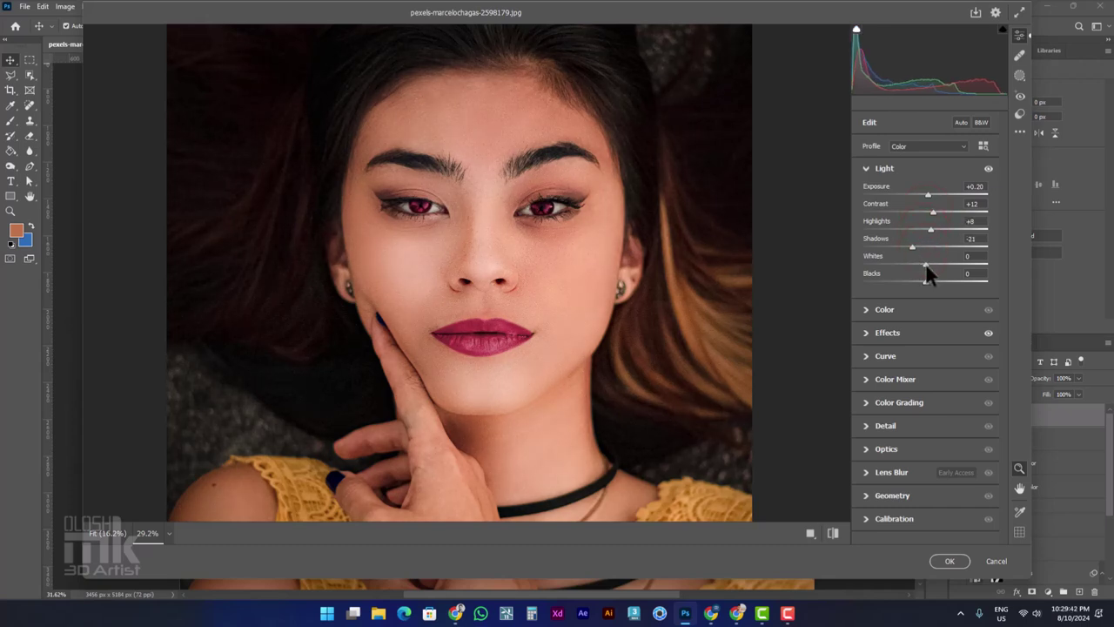
{"action": "left_click_drag", "start_coordinate": [922, 263], "coordinate": [917, 282]}
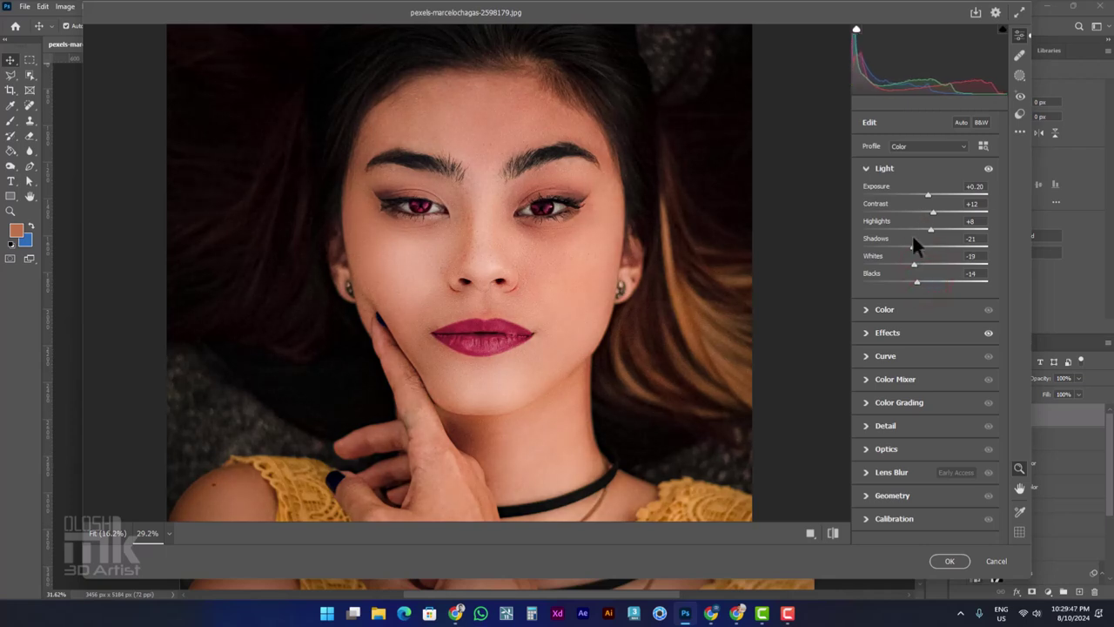
{"action": "left_click", "coordinate": [898, 334]}
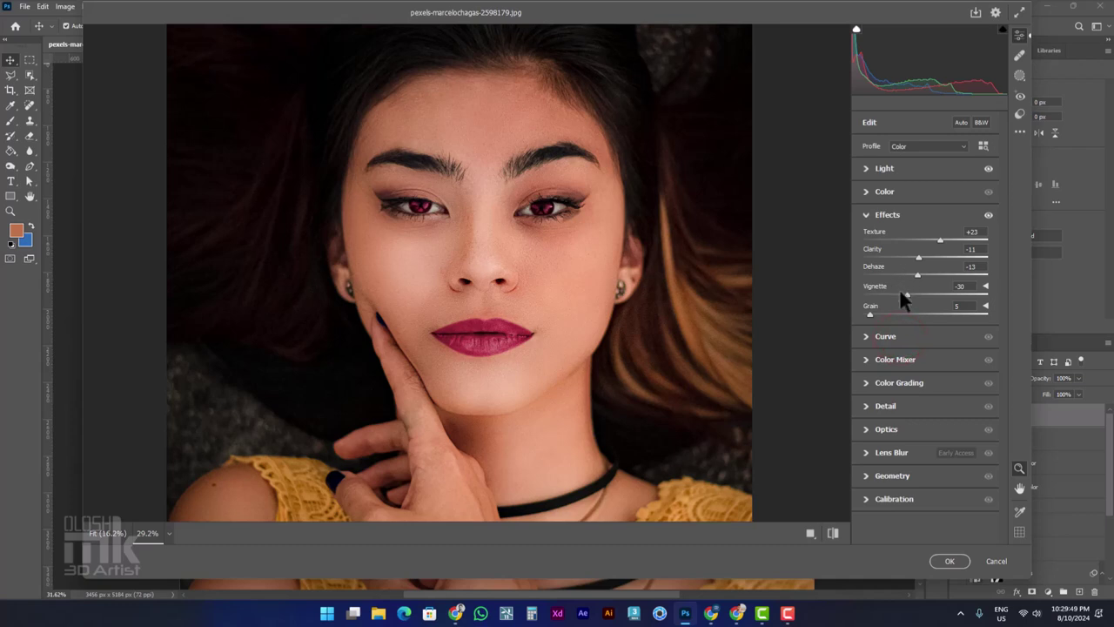
{"action": "left_click", "coordinate": [888, 193]}
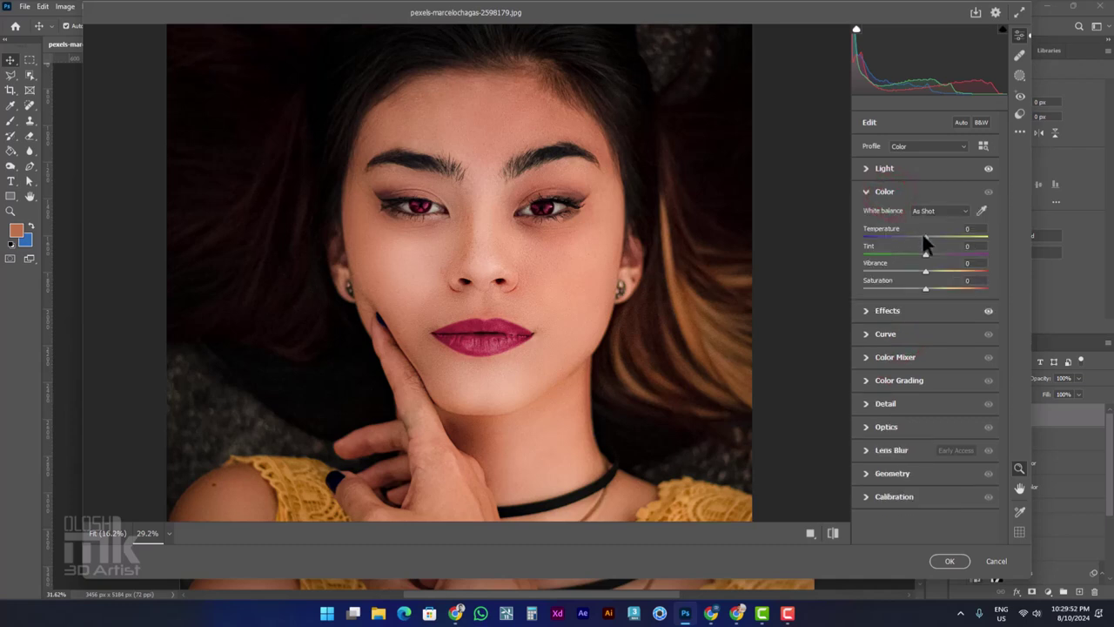
{"action": "left_click_drag", "start_coordinate": [923, 236], "coordinate": [919, 231]}
- Set Sharpening 36, Noise Reduction 37 and Color Noise Reduction 50, then apply the filter
{"action": "left_click", "coordinate": [884, 403]}
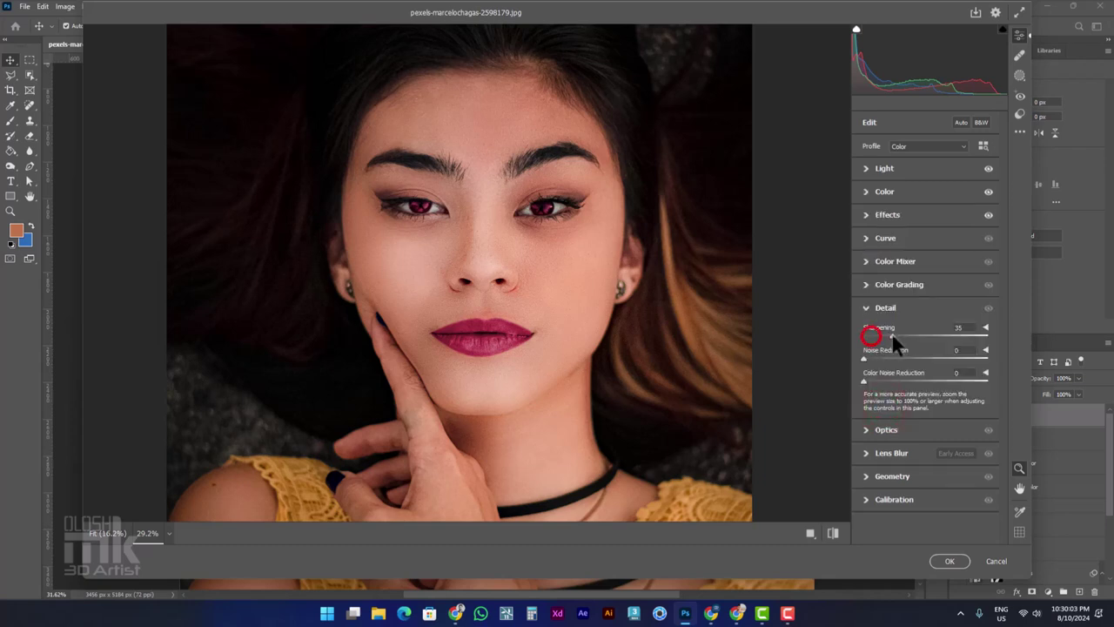
{"action": "left_click", "coordinate": [492, 234]}
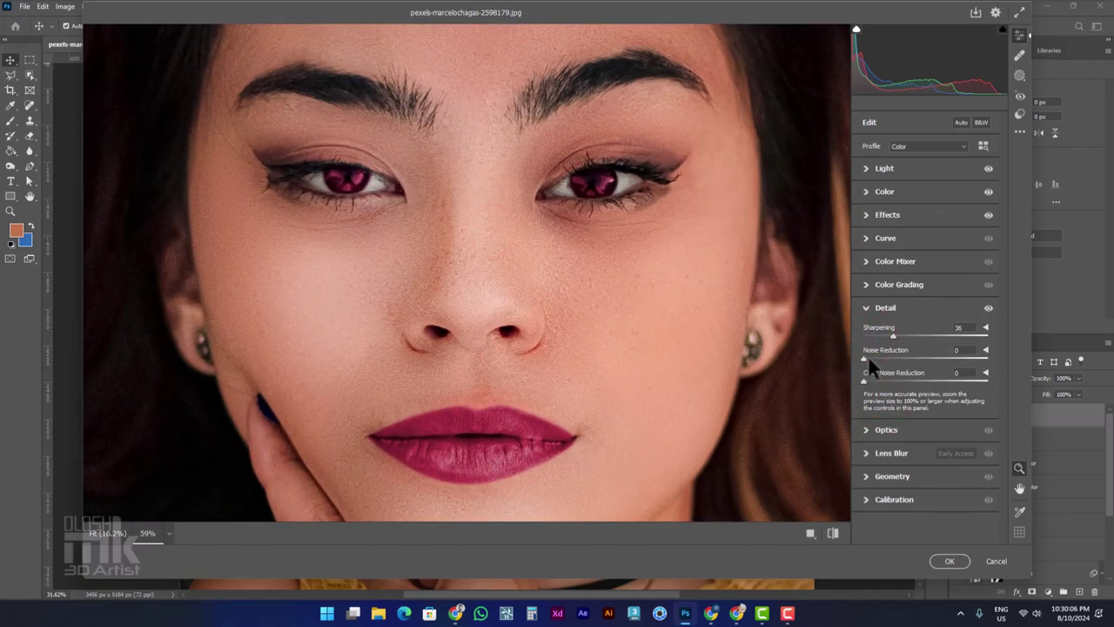
{"action": "mouse_move", "coordinate": [865, 357]}
{"action": "left_mouse_down"}
{"action": "mouse_move", "coordinate": [940, 357]}
{"action": "mouse_move", "coordinate": [881, 381]}
{"action": "mouse_move", "coordinate": [926, 383]}
{"action": "left_mouse_up"}
{"action": "left_click", "coordinate": [607, 331], "text": "alt"}
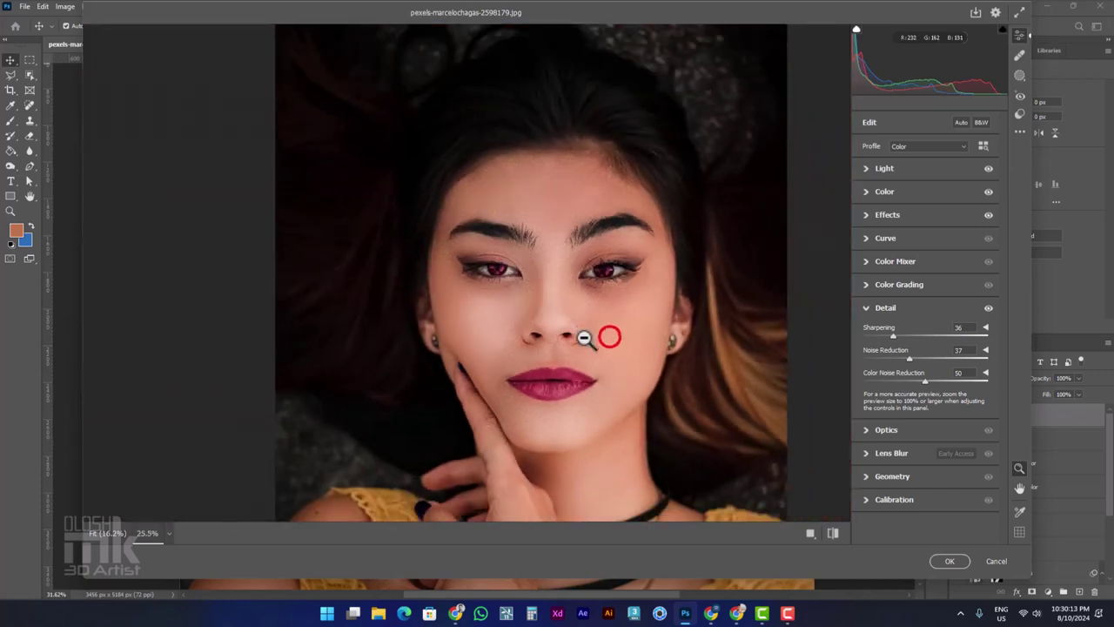
{"action": "left_click", "coordinate": [948, 560]}
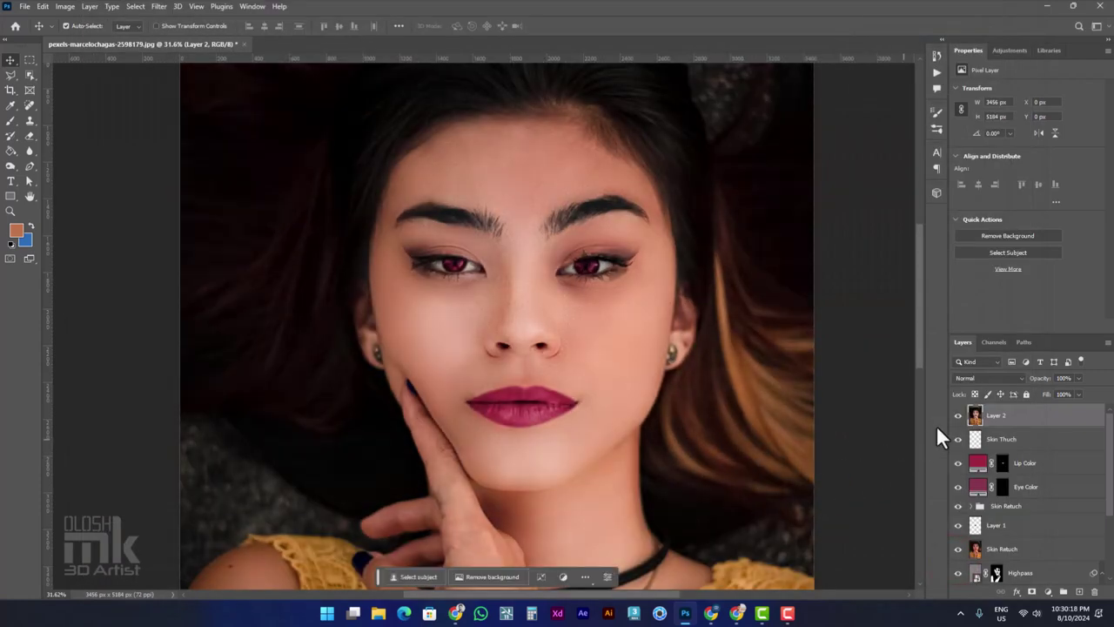
{"action": "left_click", "coordinate": [958, 416]}
{"action": "scroll", "coordinate": [601, 374], "scroll_direction": "down", "scroll_amount": 2}
{"action": "scroll", "coordinate": [591, 372], "scroll_direction": "down", "scroll_amount": 2}
{"action": "left_click_drag", "start_coordinate": [659, 384], "coordinate": [641, 318]}
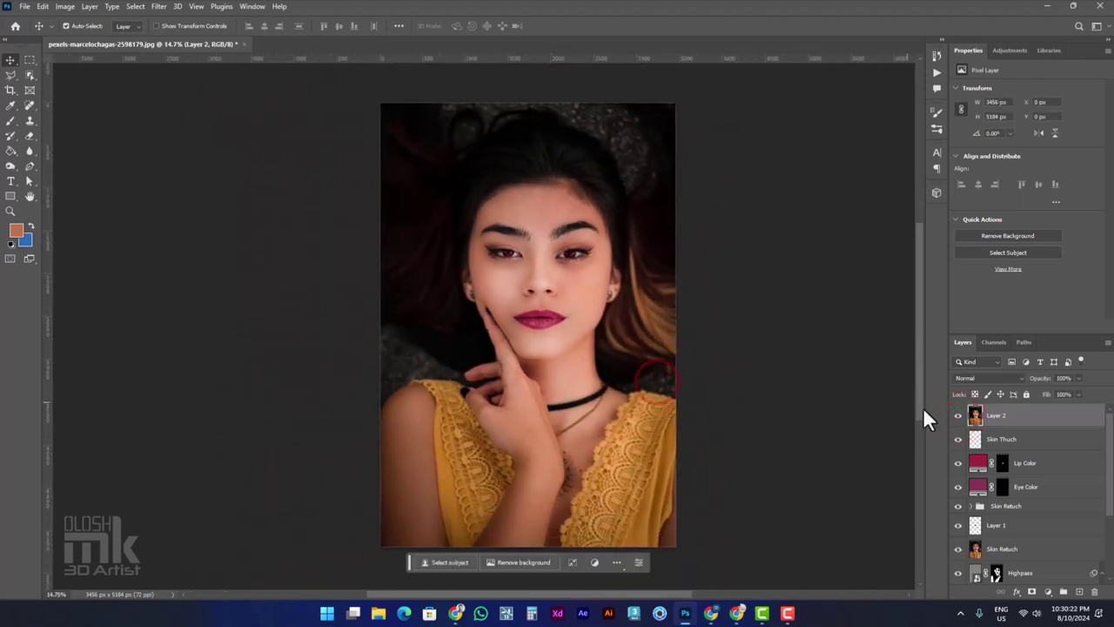
{"action": "left_click", "coordinate": [958, 416]}
{"action": "left_click", "coordinate": [958, 415]}
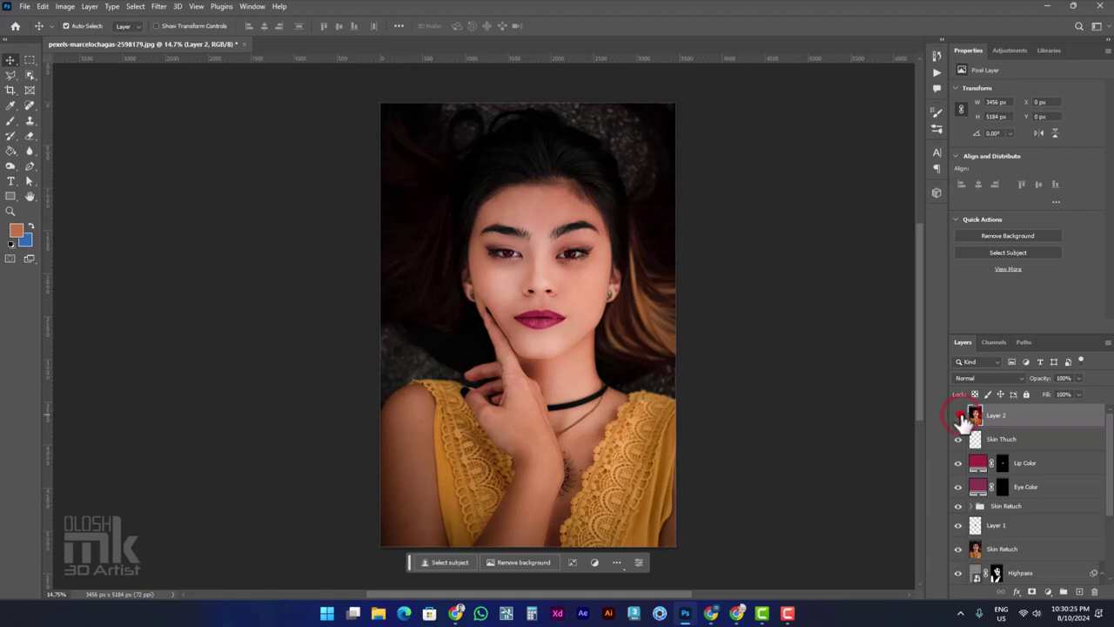
{"action": "left_click", "coordinate": [958, 416]}
{"action": "scroll", "coordinate": [446, 242], "scroll_direction": "up", "scroll_amount": 1}
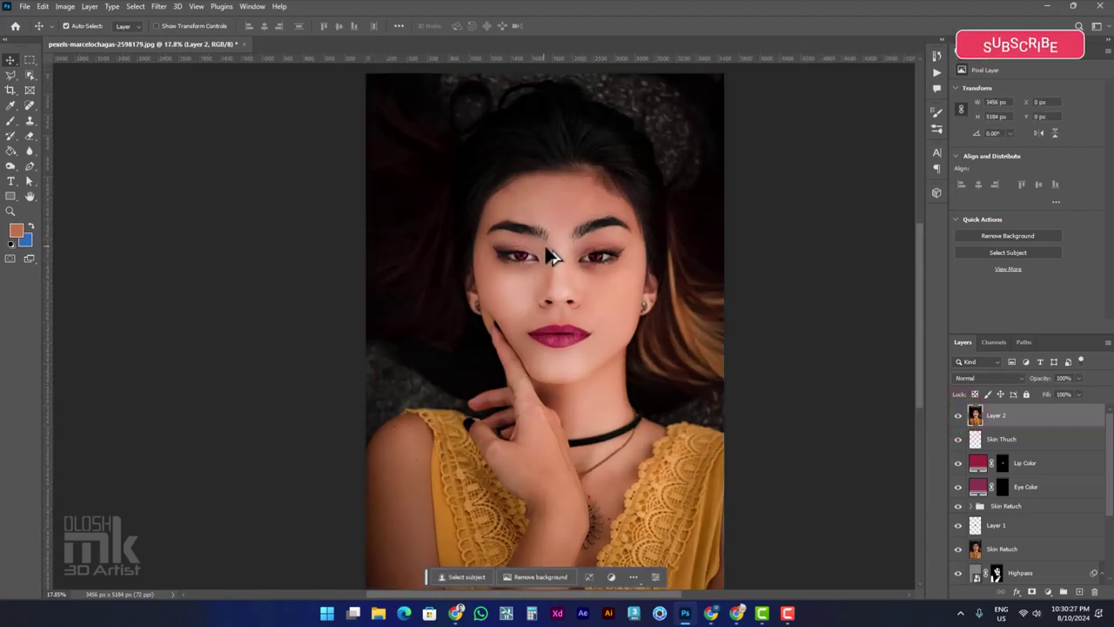
{"action": "scroll", "coordinate": [548, 249], "scroll_direction": "up", "scroll_amount": 1}
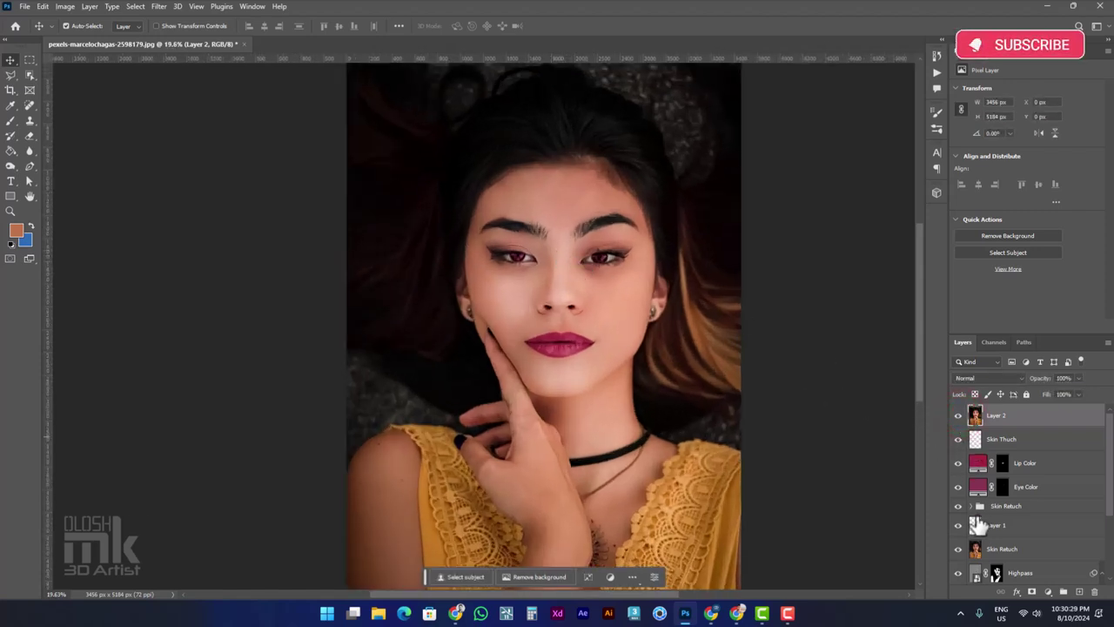
{"action": "scroll", "coordinate": [979, 526], "scroll_direction": "down", "scroll_amount": 3}
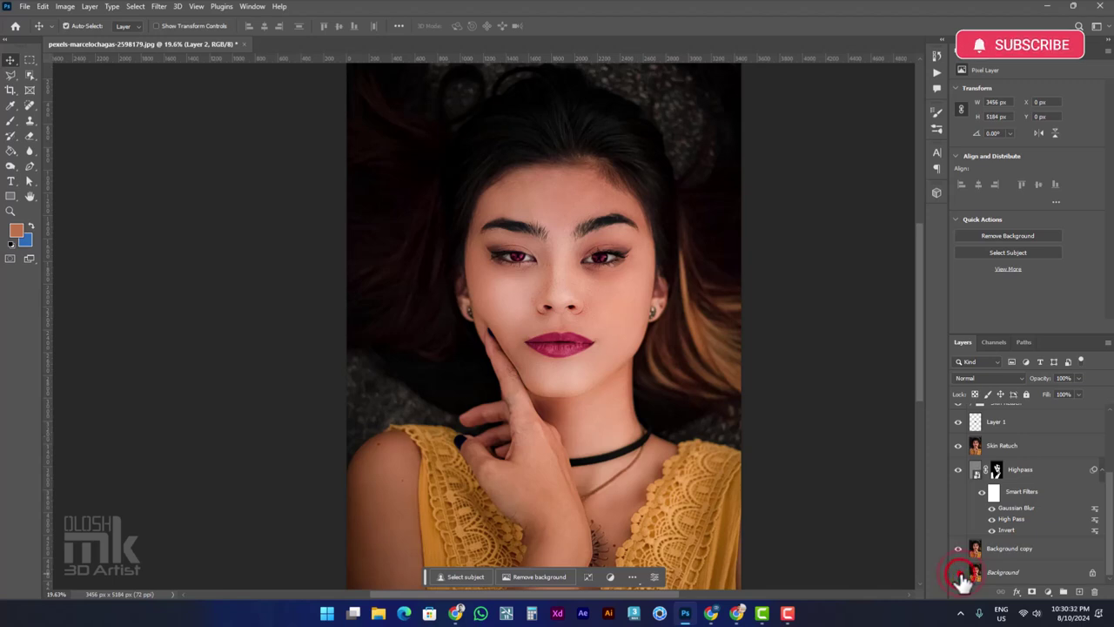
{"action": "left_click", "coordinate": [959, 573], "text": "alt"}
{"action": "left_click", "coordinate": [959, 573], "text": "alt"}
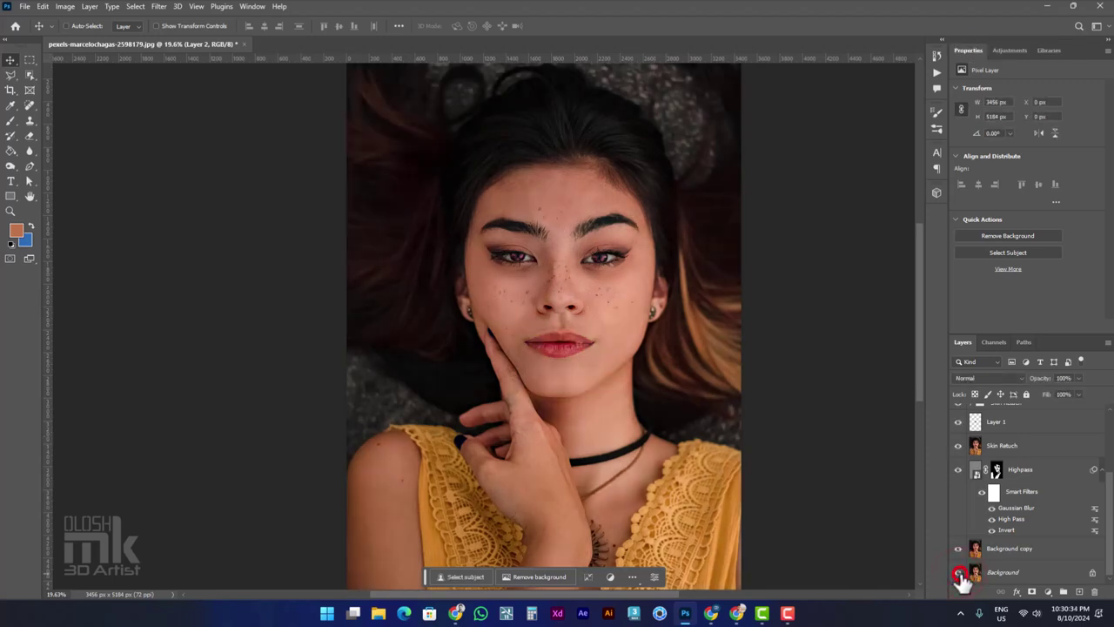
{"action": "left_click", "coordinate": [959, 574], "text": "alt"}
{"action": "left_click", "coordinate": [959, 573], "text": "alt"}
{"action": "left_click", "coordinate": [959, 573], "text": "alt"}
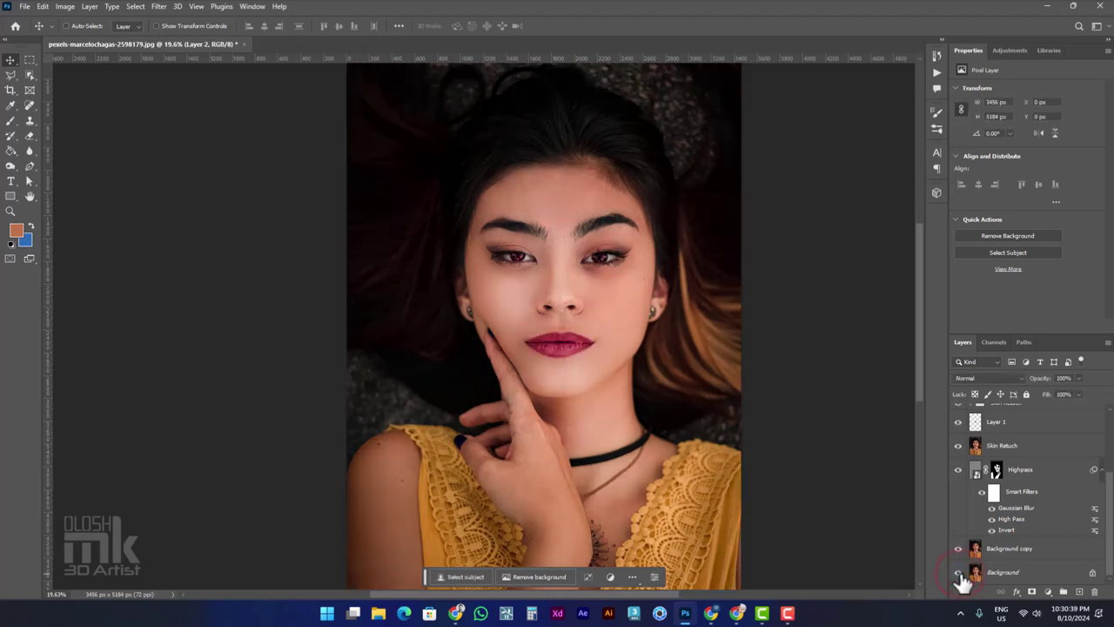
{"action": "left_click", "coordinate": [959, 573], "text": "alt"}
{"action": "left_click", "coordinate": [959, 574], "text": "alt"}
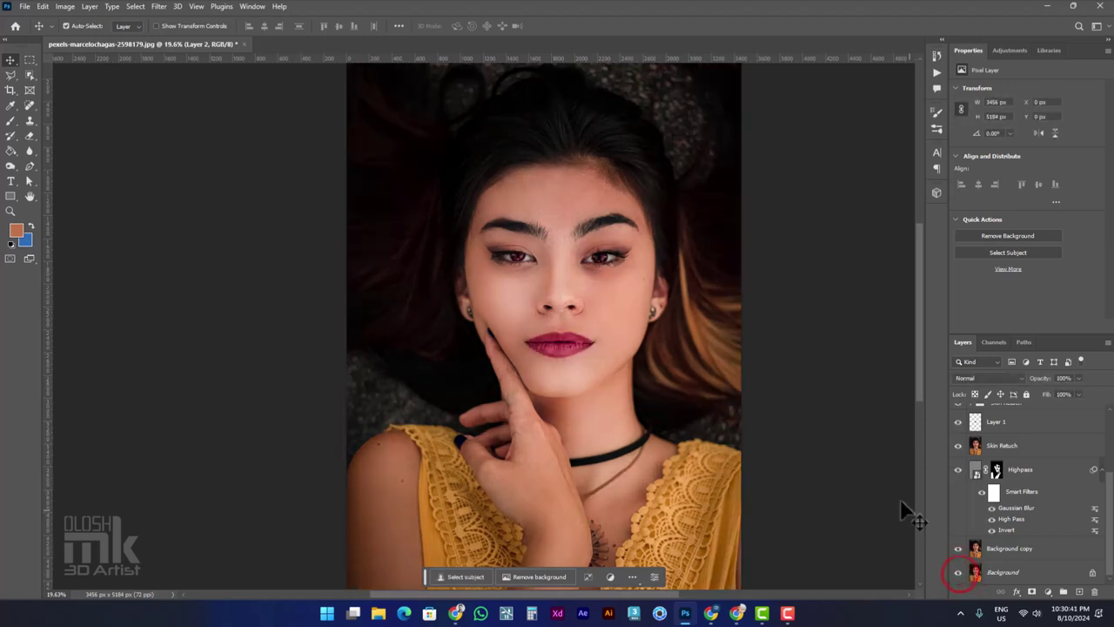
{"action": "scroll", "coordinate": [714, 387], "scroll_direction": "down", "scroll_amount": 1}
{"action": "left_click_drag", "start_coordinate": [762, 368], "coordinate": [706, 334]}
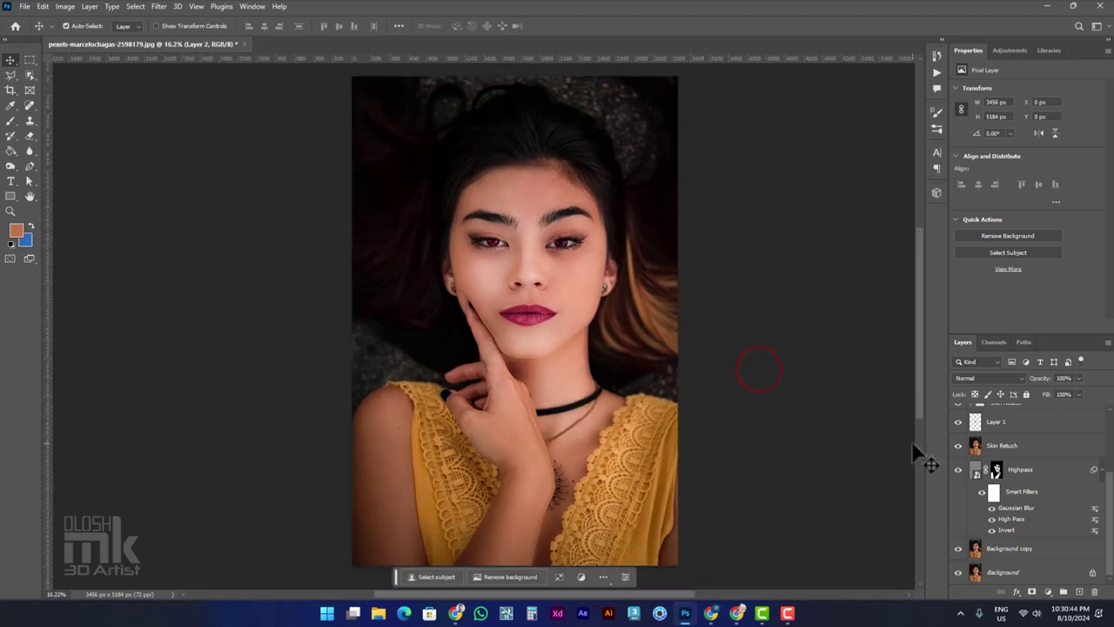